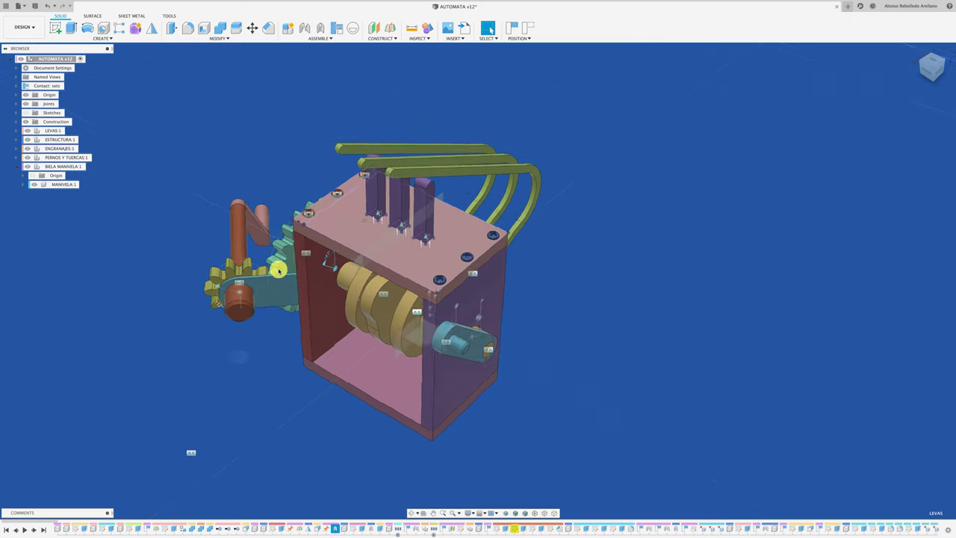
# Drag the crank from top and perspective views to confirm gears, cams and followers turn together.
pyautogui.moveTo(277, 270)
pyautogui.keyDown('shift'); pyautogui.mouseDown(button='middle')
pyautogui.moveTo(421, 313)
pyautogui.moveTo(354, 318)
pyautogui.moveTo(331, 352)
pyautogui.mouseUp(button='middle'); pyautogui.keyUp('shift')
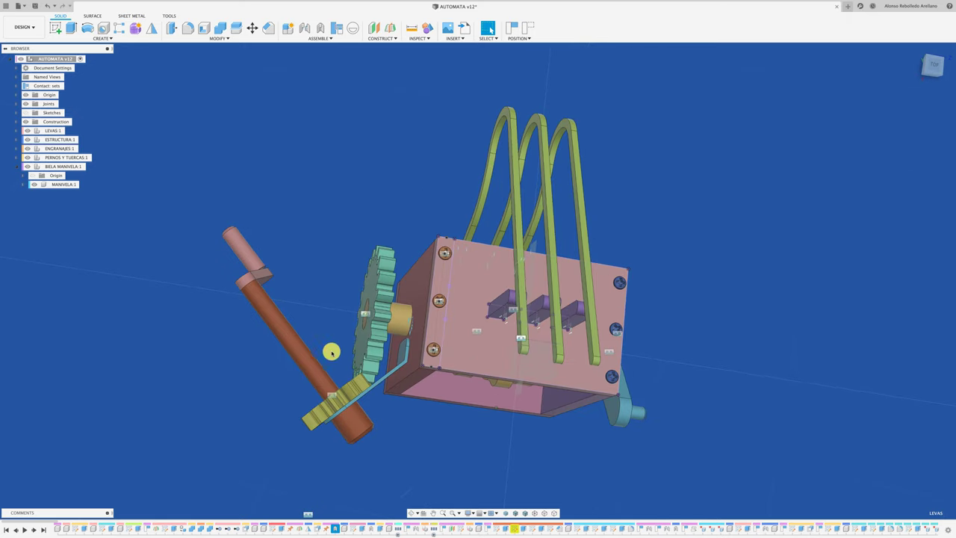
pyautogui.moveTo(351, 366)
pyautogui.mouseDown()
pyautogui.moveTo(316, 368)
pyautogui.moveTo(351, 380)
pyautogui.mouseUp()
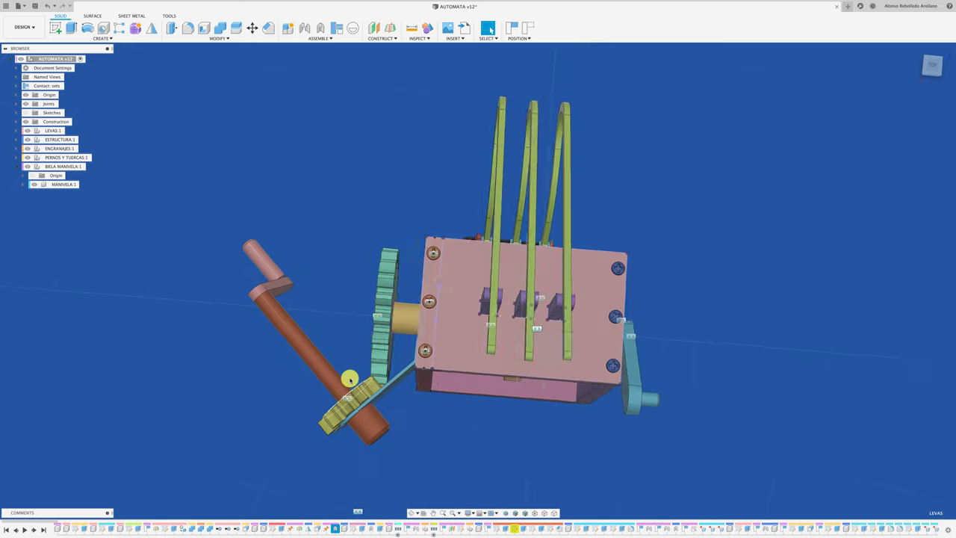
pyautogui.click(931, 67)
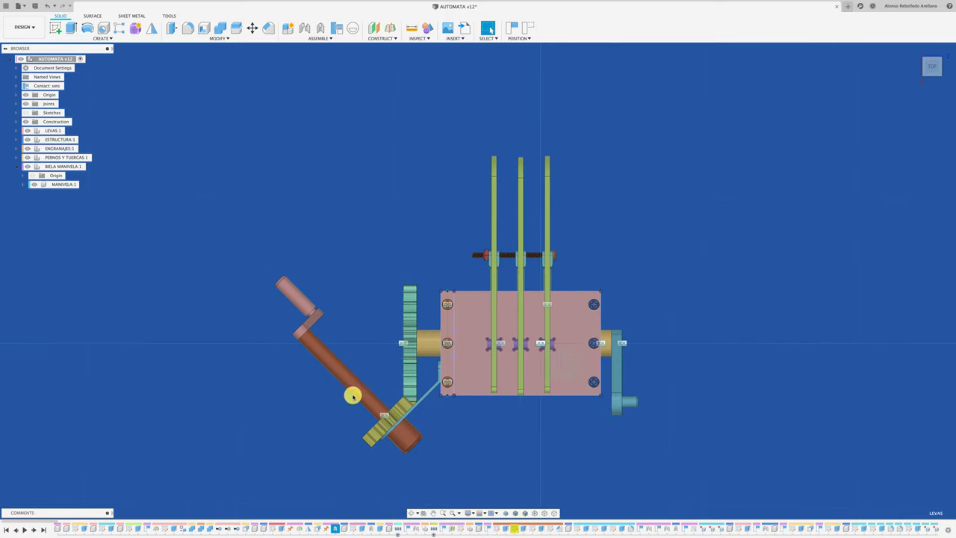
pyautogui.moveTo(366, 435)
pyautogui.keyDown('shift'); pyautogui.mouseDown(button='middle')
pyautogui.moveTo(417, 342)
pyautogui.moveTo(448, 378)
pyautogui.moveTo(638, 198)
pyautogui.moveTo(595, 198)
pyautogui.mouseUp(button='middle'); pyautogui.keyUp('shift')
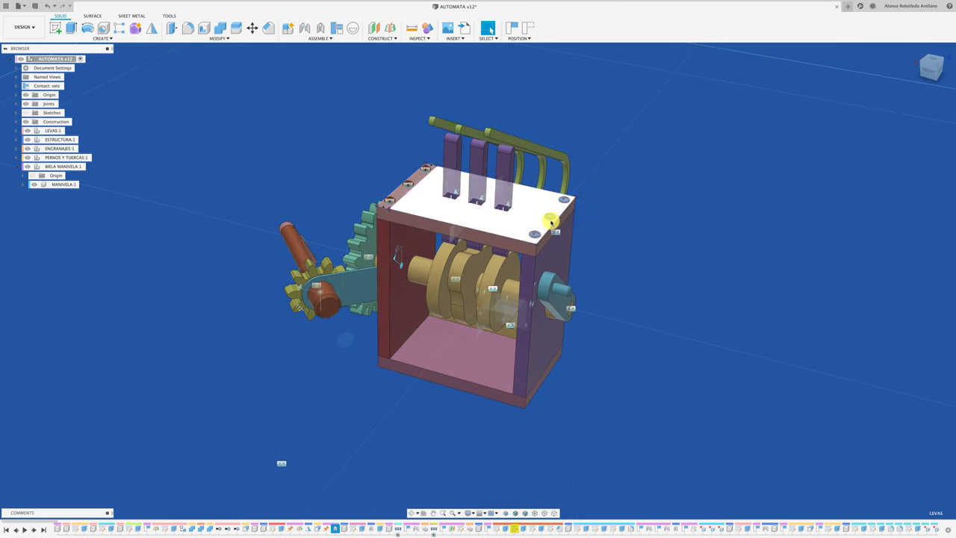
pyautogui.moveTo(679, 226)
pyautogui.keyDown('shift'); pyautogui.mouseDown(button='middle')
pyautogui.moveTo(643, 273)
pyautogui.moveTo(546, 306)
pyautogui.mouseUp(button='middle'); pyautogui.keyUp('shift')
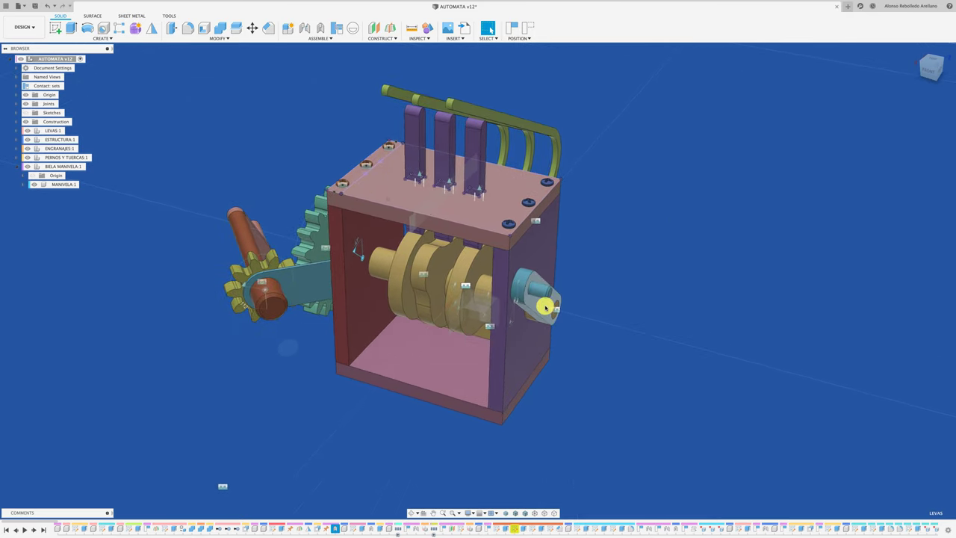
pyautogui.moveTo(536, 304)
pyautogui.mouseDown()
pyautogui.moveTo(558, 273)
pyautogui.moveTo(590, 277)
pyautogui.moveTo(363, 264)
pyautogui.mouseUp()
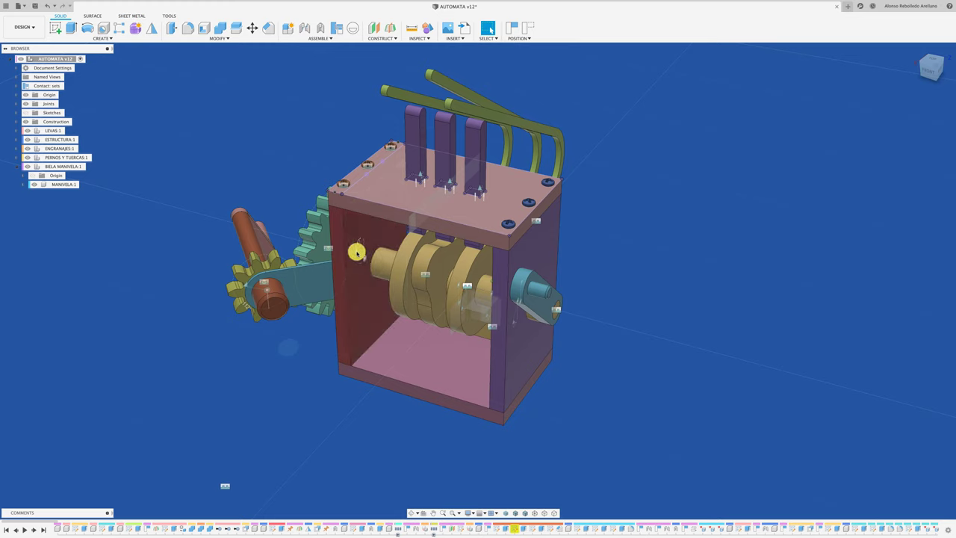
# Animate the crank joint, stop the animation, then switch to Chrome.
pyautogui.rightClick(358, 253)
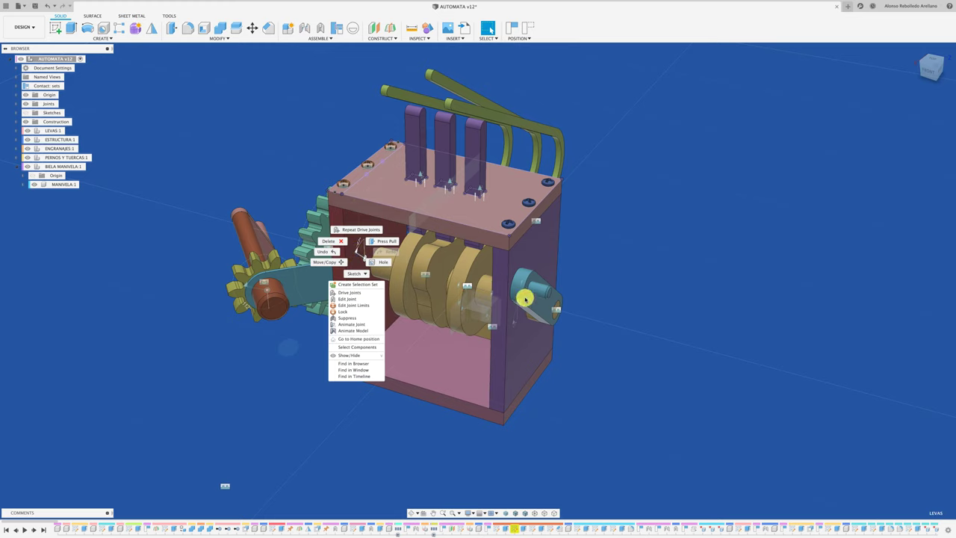
pyautogui.click(359, 331)
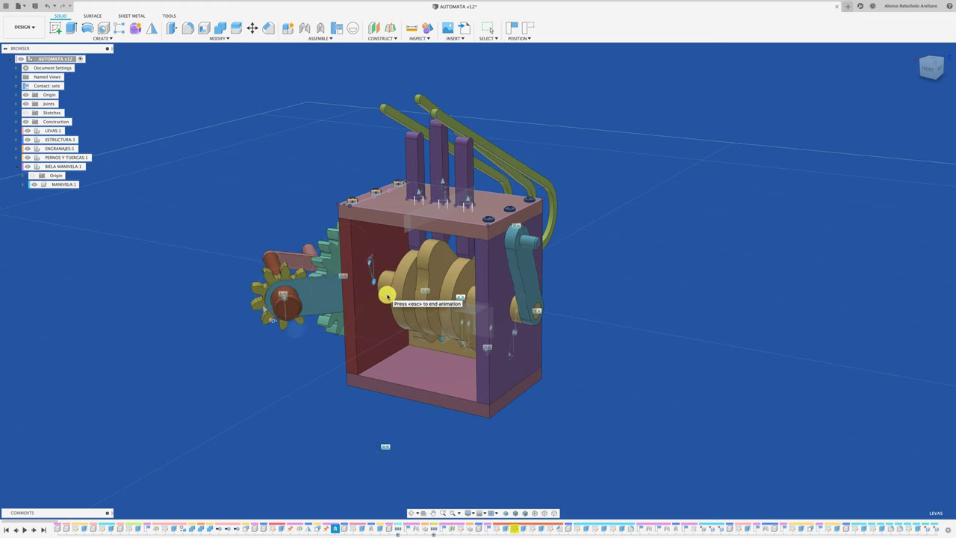
pyautogui.press('Escape')
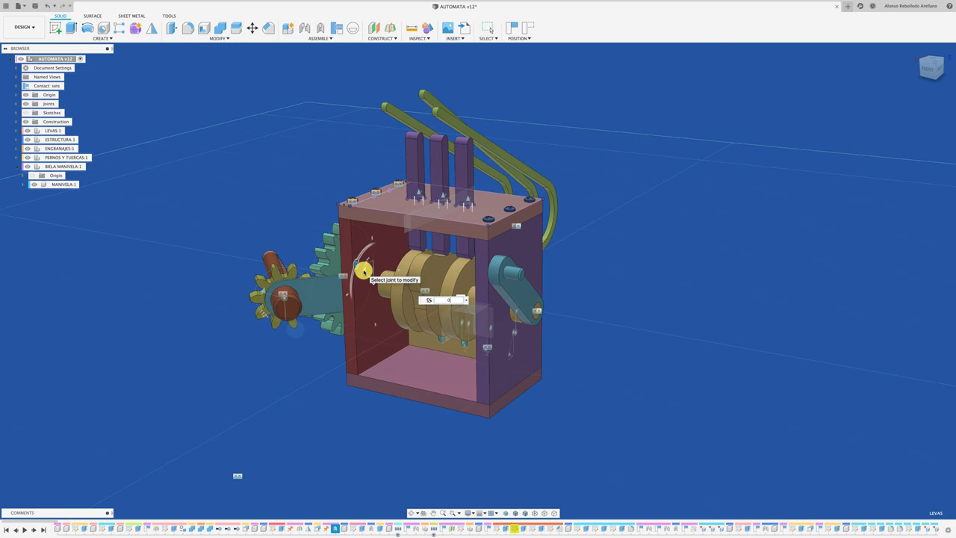
pyautogui.moveTo(363, 271)
pyautogui.keyDown('shift'); pyautogui.mouseDown(button='middle')
pyautogui.moveTo(466, 314)
pyautogui.moveTo(659, 335)
pyautogui.moveTo(646, 340)
pyautogui.mouseUp(button='middle'); pyautogui.keyUp('shift')
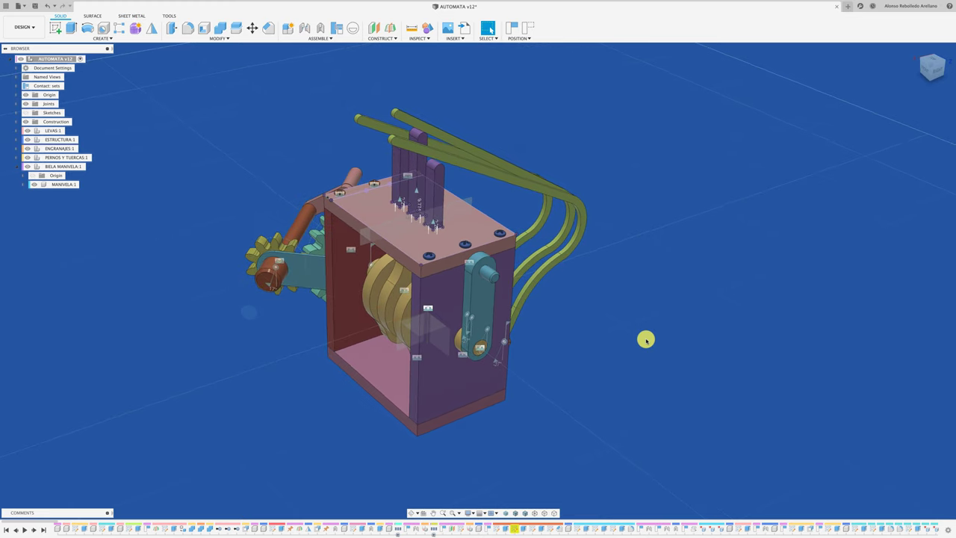
pyautogui.press('super+Tab')
pyautogui.press('super+Tab')
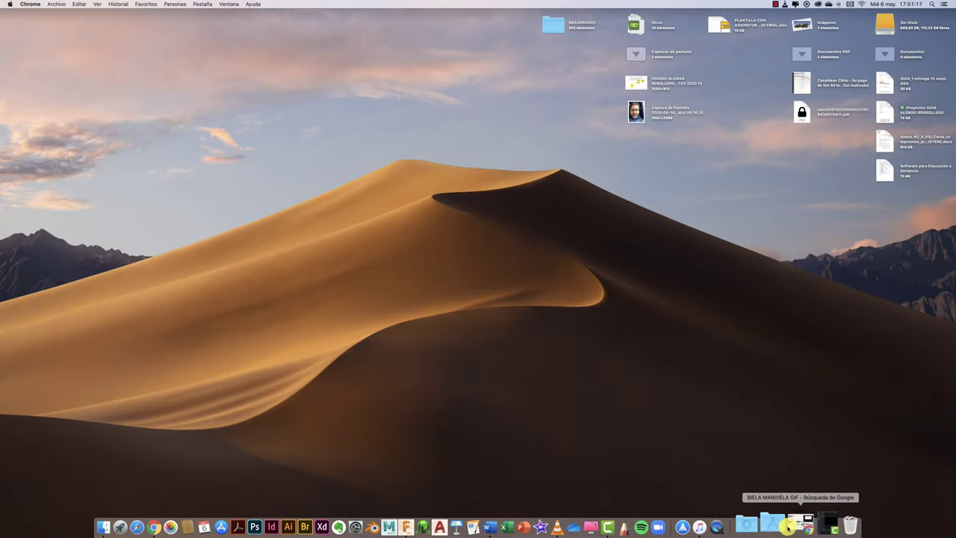
# Preview the 'Carrera del mecanismo biela-manivela' GIF in the image results, then return to Fusion 360.
pyautogui.click(812, 523)
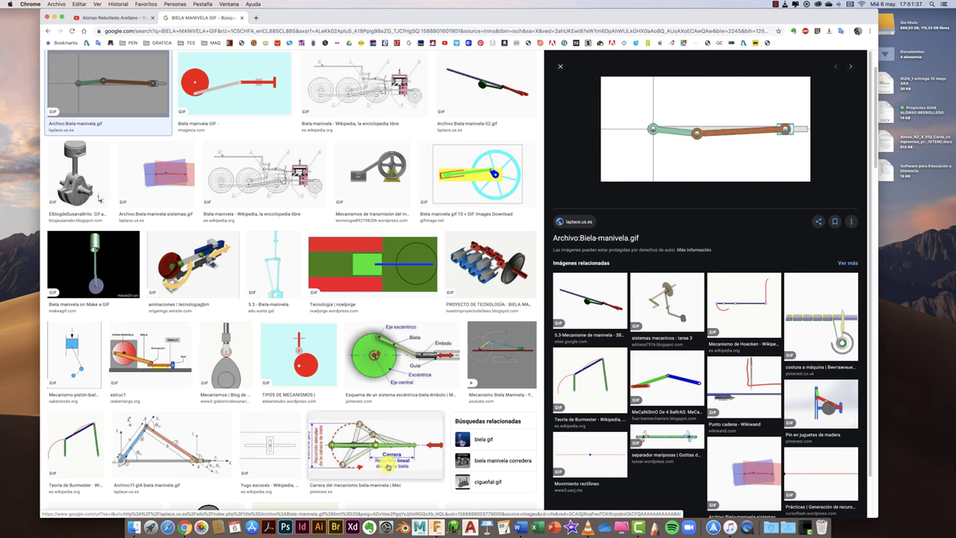
pyautogui.click(432, 411)
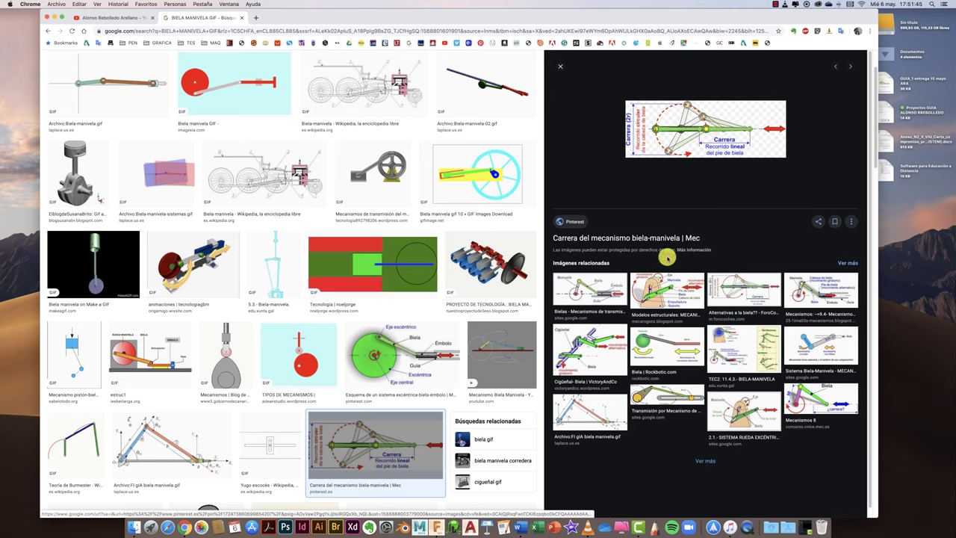
pyautogui.press('super+Tab')
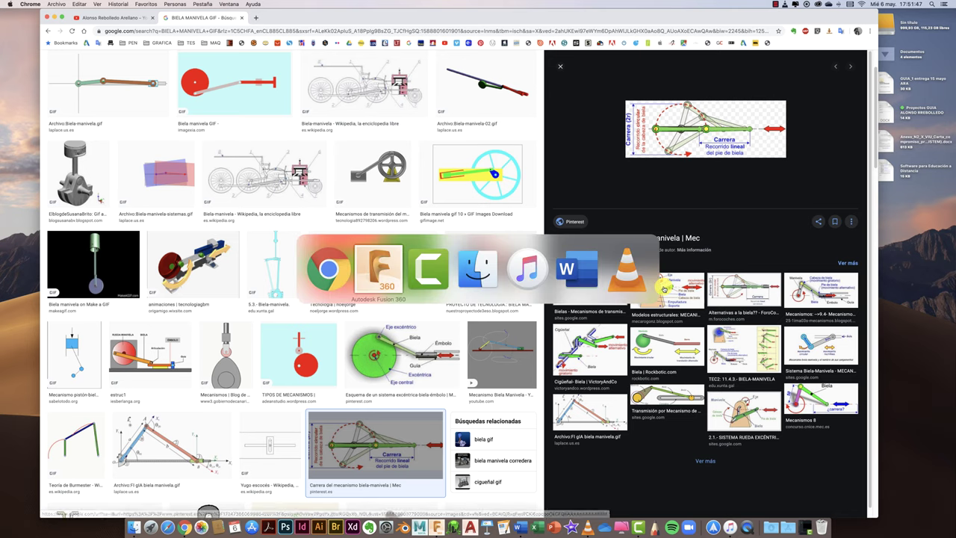
pyautogui.press('super+Tab')
pyautogui.press('super+Tab')
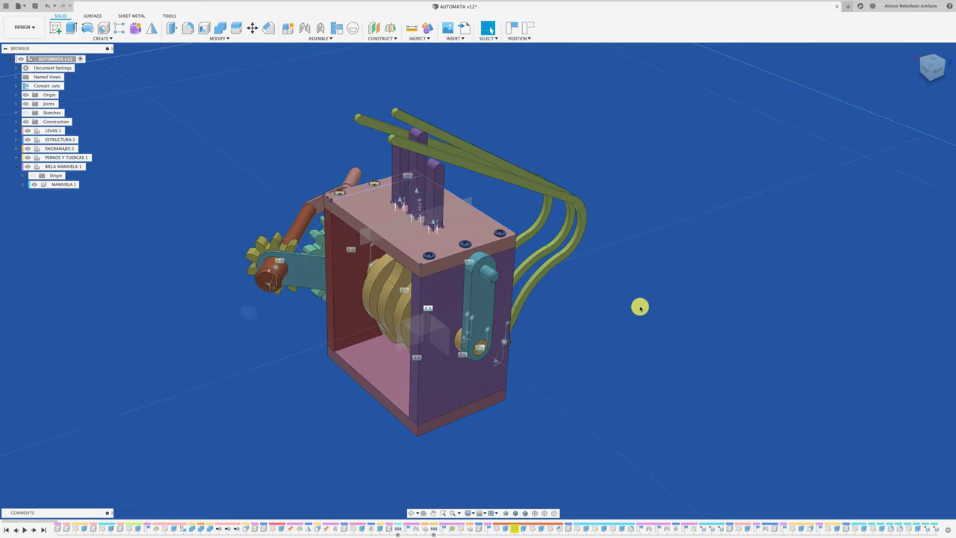
# Activate BIELA MANIVELA and add a new BIELA component inside it.
pyautogui.keyDown('shift'); pyautogui.moveTo(640, 306); pyautogui.dragTo(527, 306, button='middle'); pyautogui.keyUp('shift')
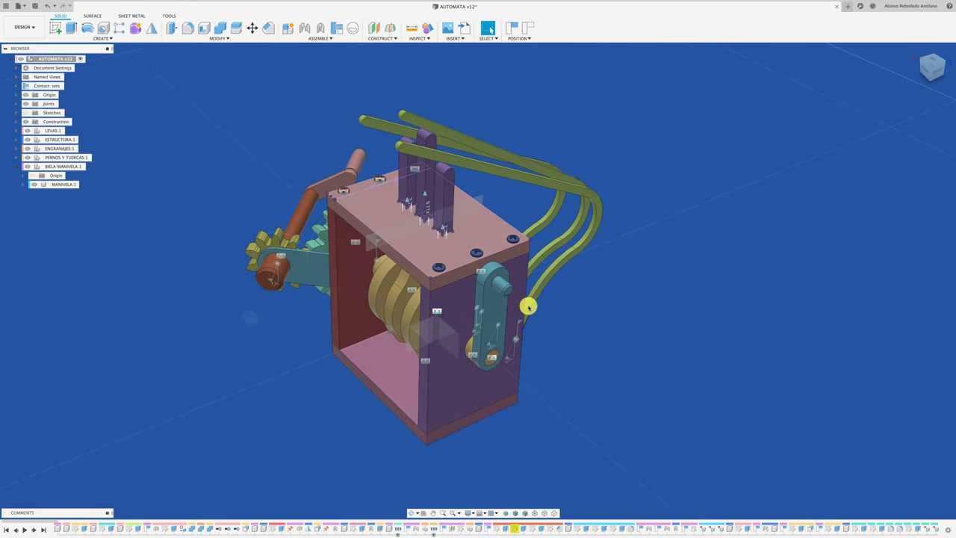
pyautogui.keyDown('shift'); pyautogui.moveTo(498, 274); pyautogui.dragTo(635, 273, button='middle'); pyautogui.keyUp('shift')
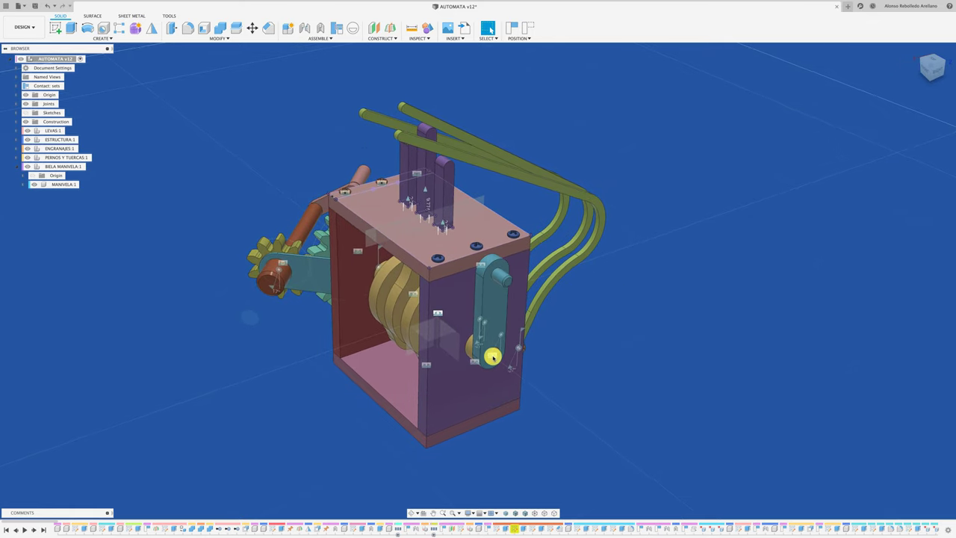
pyautogui.moveTo(492, 356)
pyautogui.keyDown('shift'); pyautogui.mouseDown(button='middle')
pyautogui.moveTo(428, 335)
pyautogui.moveTo(395, 304)
pyautogui.mouseUp(button='middle'); pyautogui.keyUp('shift')
pyautogui.keyDown('shift'); pyautogui.moveTo(489, 353); pyautogui.dragTo(495, 282, button='middle'); pyautogui.keyUp('shift')
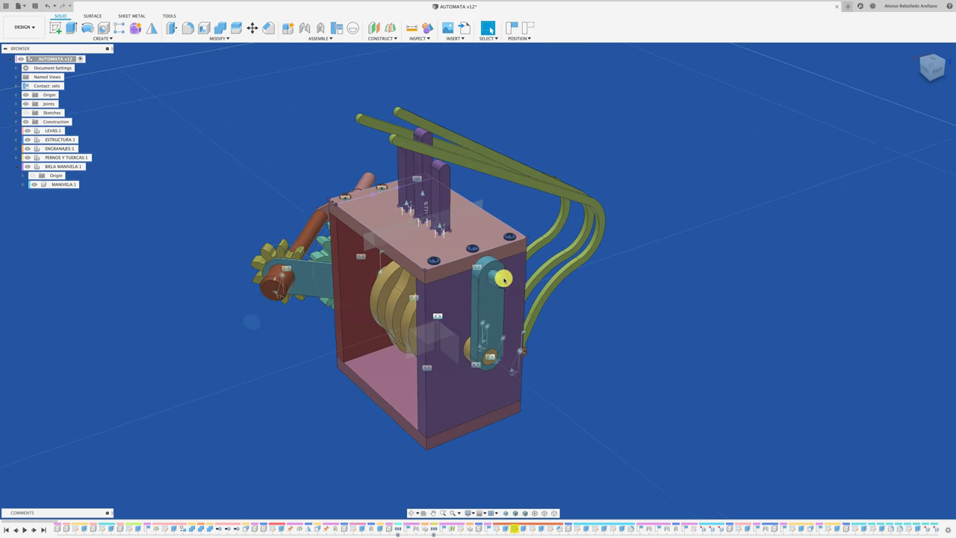
pyautogui.scroll(1, 497, 282)
pyautogui.scroll(1, 495, 283)
pyautogui.scroll(-2, 582, 334)
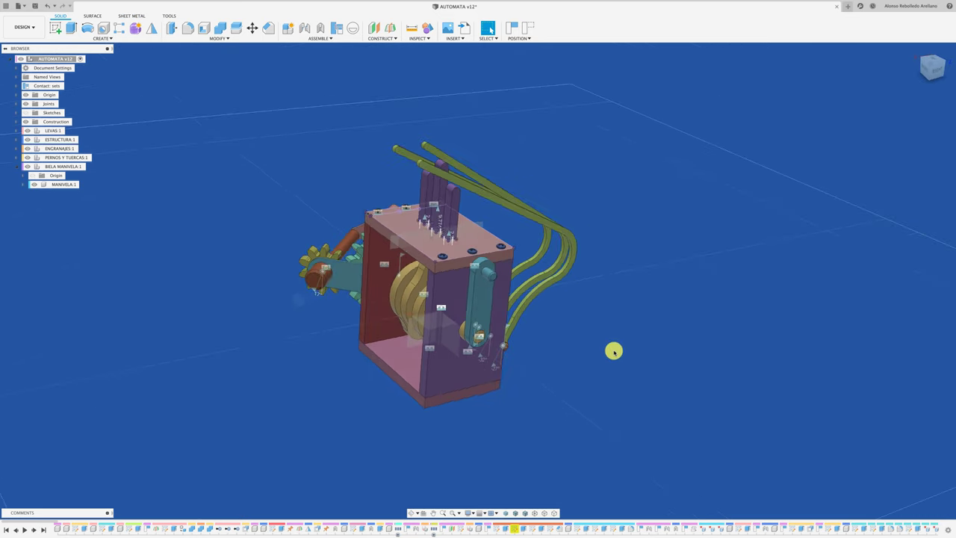
pyautogui.click(67, 167)
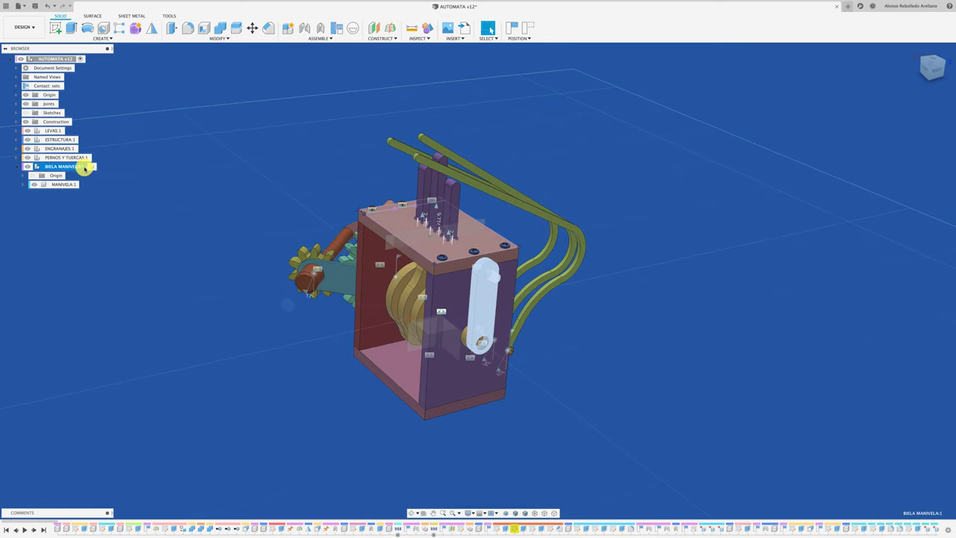
pyautogui.doubleClick(75, 167)
pyautogui.rightClick(73, 167)
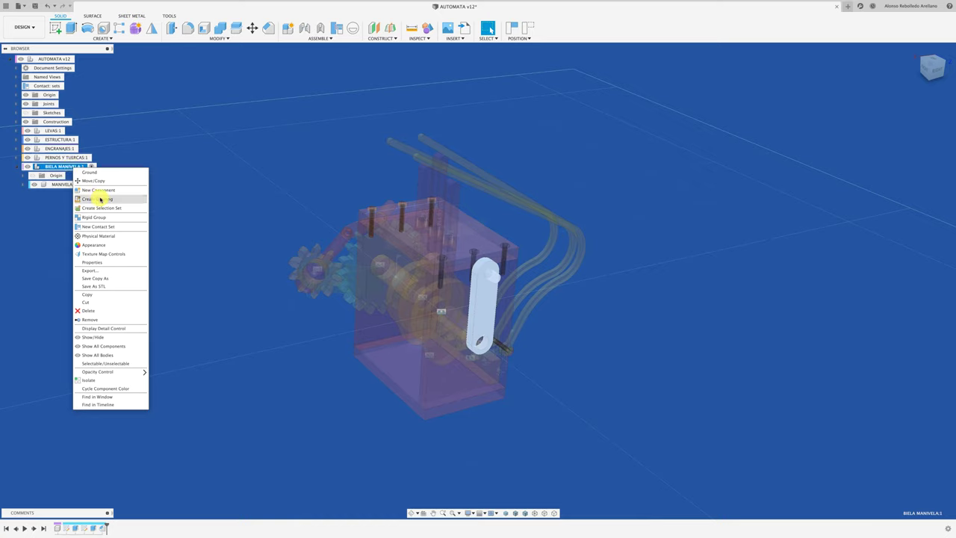
pyautogui.click(100, 190)
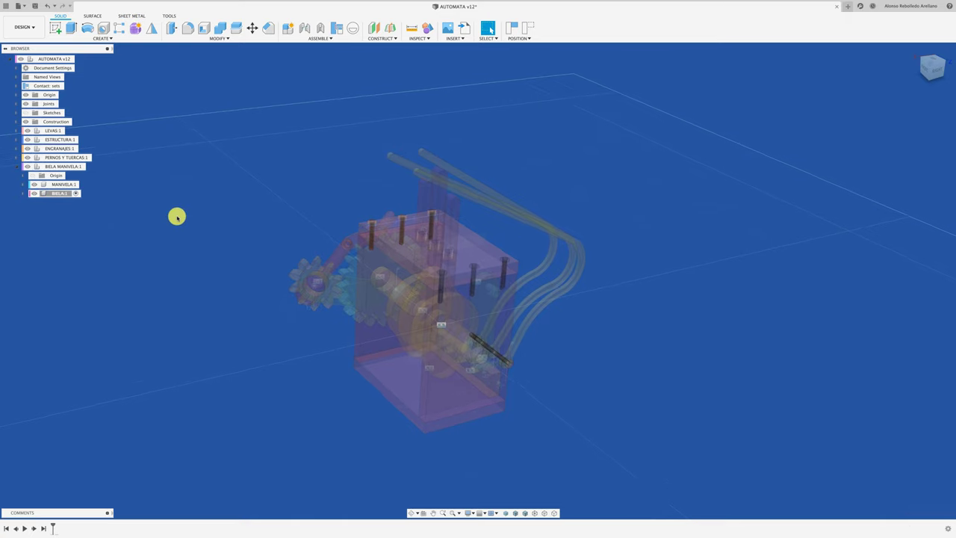
# Start a sketch on a face near the crank, continuing past the moved-components warning.
pyautogui.keyDown('shift'); pyautogui.moveTo(142, 211); pyautogui.dragTo(188, 134, button='middle'); pyautogui.keyUp('shift')
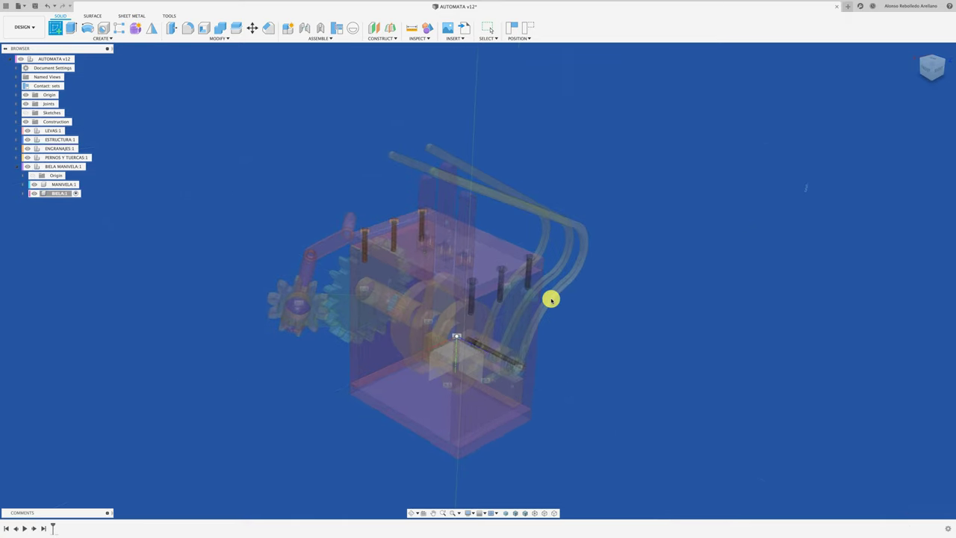
pyautogui.scroll(3, 553, 335)
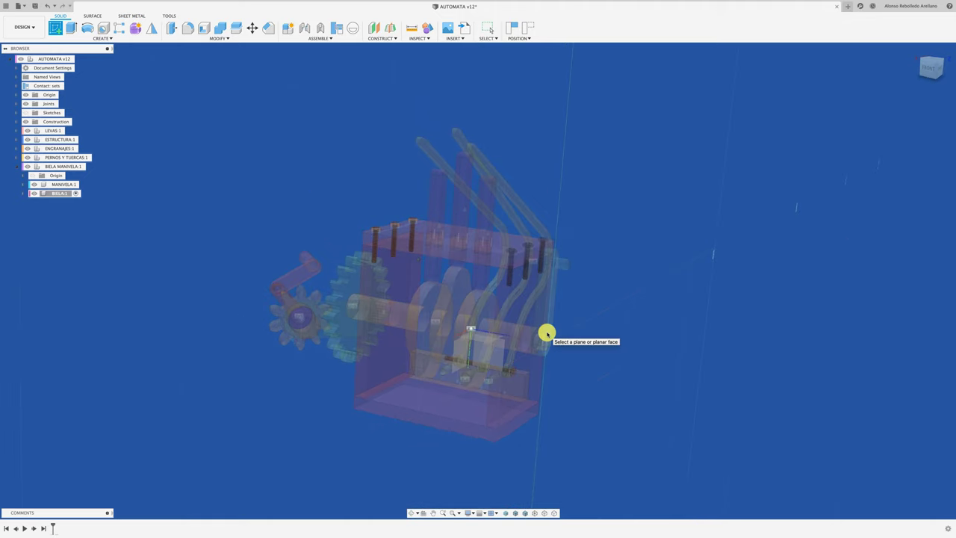
pyautogui.click(547, 321)
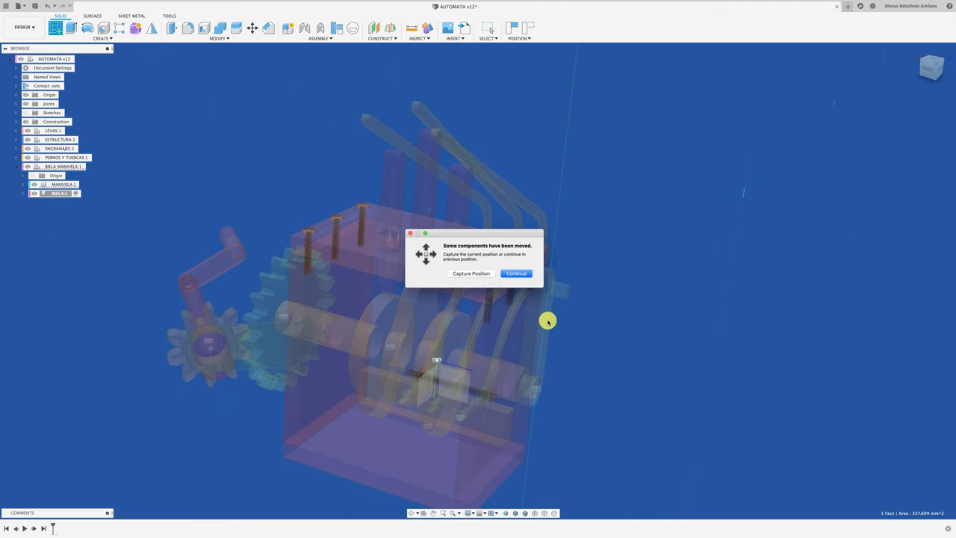
pyautogui.click(481, 276)
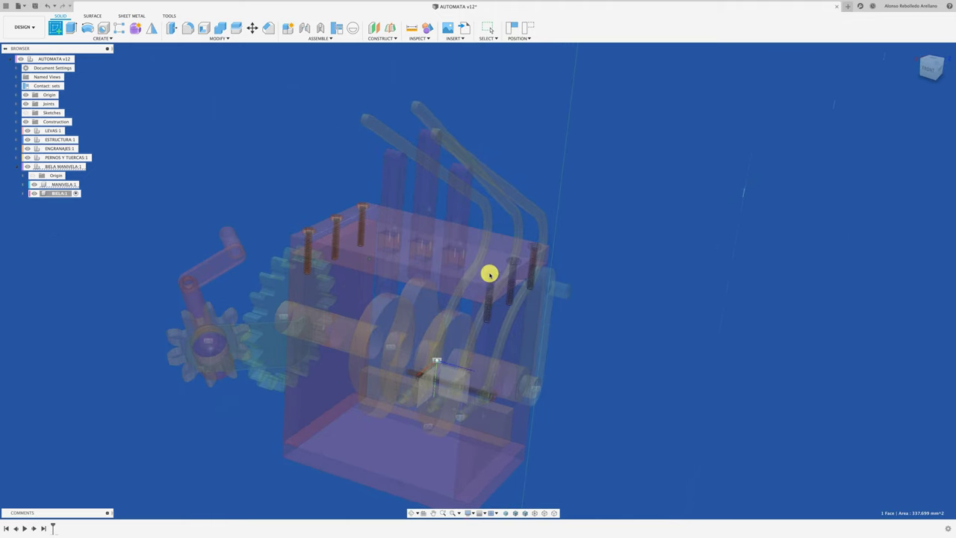
# View the sketch from the right and hide PERNOS Y TUERCAS, ENGRANAJES, ESTRUCTURA and LEVAS.
pyautogui.click(941, 68)
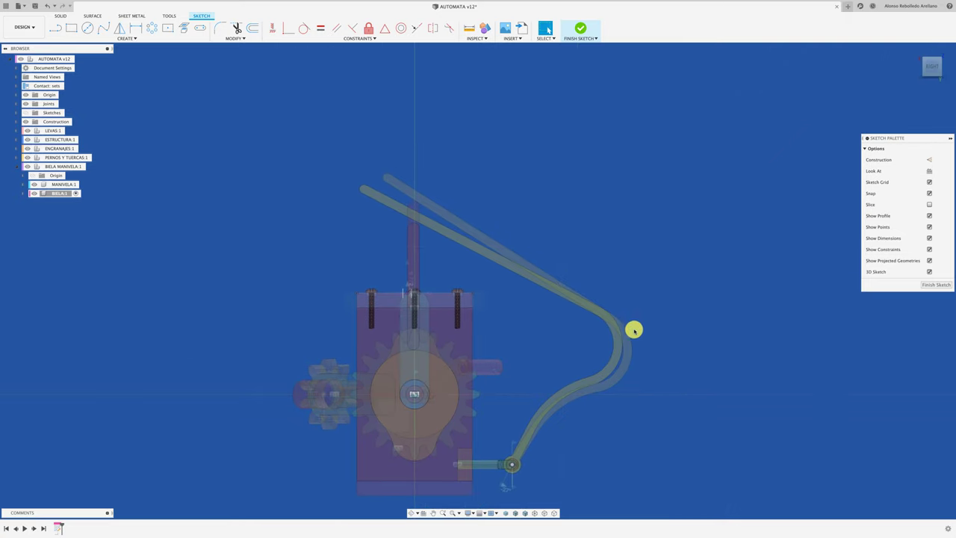
pyautogui.click(28, 158)
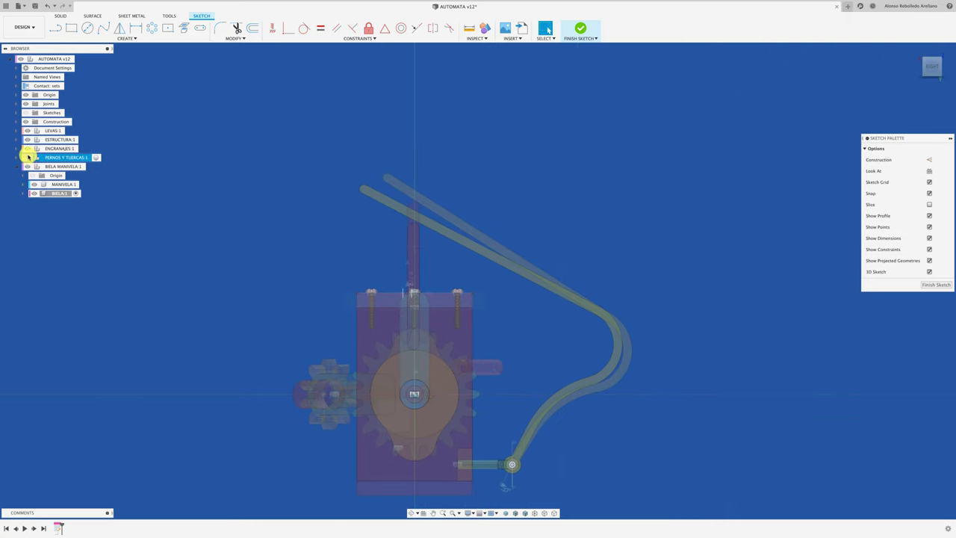
pyautogui.click(28, 149)
pyautogui.click(28, 139)
pyautogui.click(27, 131)
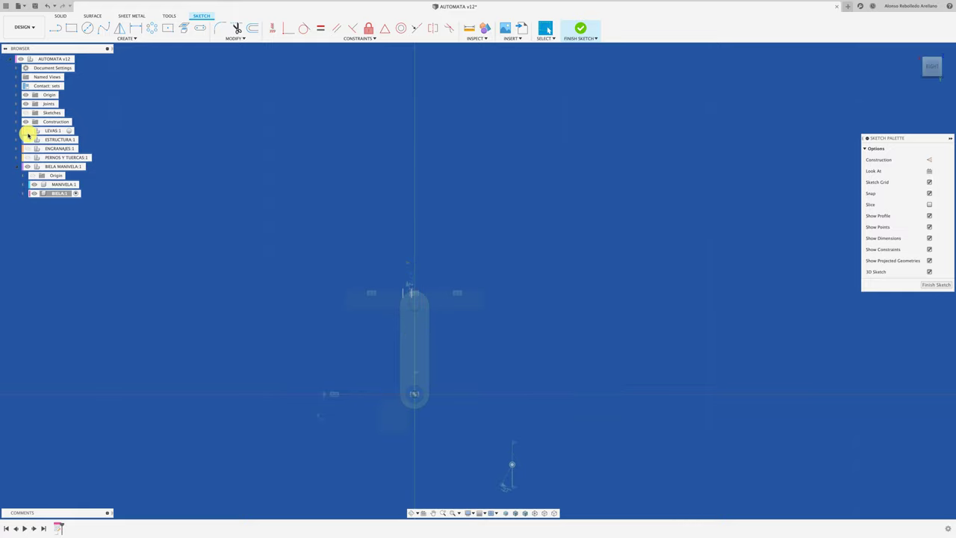
pyautogui.scroll(2, 314, 303)
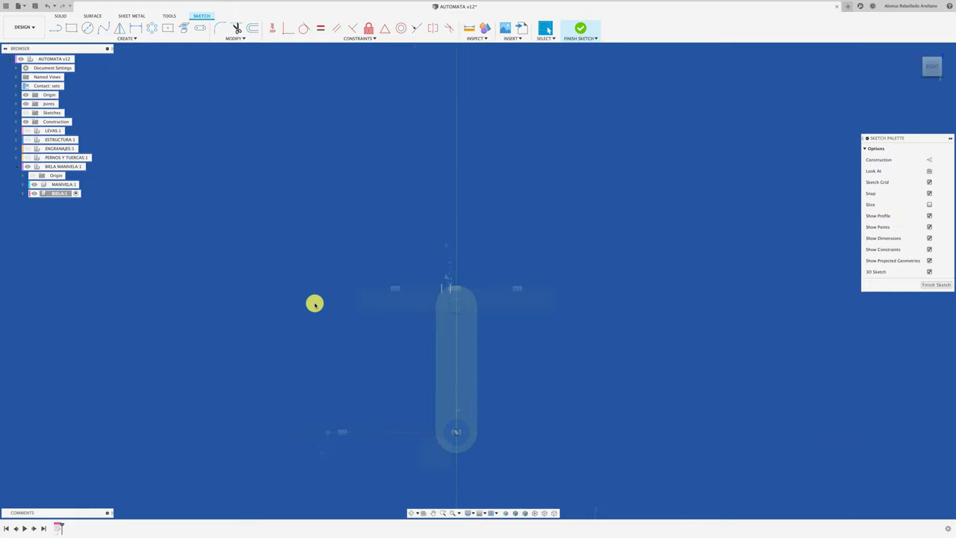
# Draw a vertical center-to-center slot, committing its length, 90° angle and width.
pyautogui.click(203, 28)
pyautogui.click(455, 306)
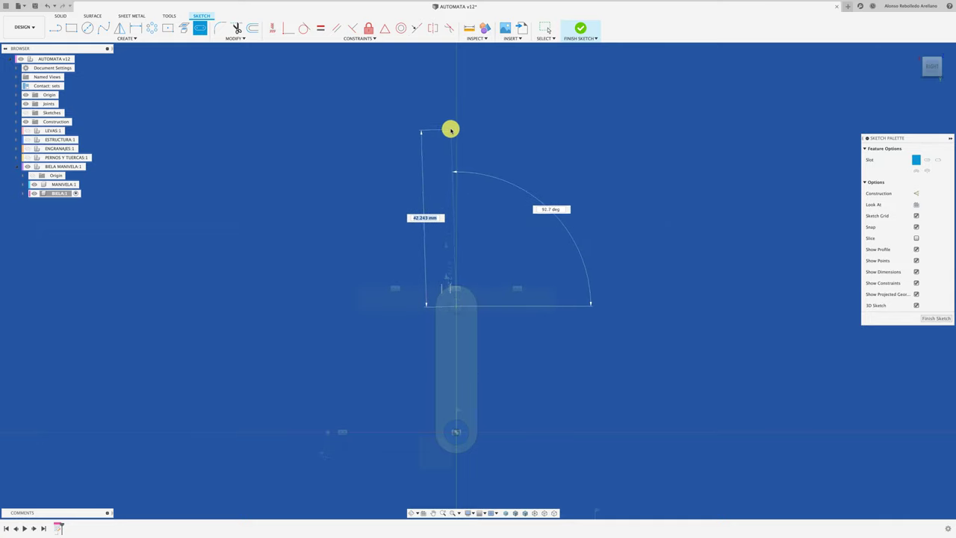
pyautogui.moveTo(486, 155); pyautogui.dragTo(475, 189, button='middle')
pyautogui.write('6')
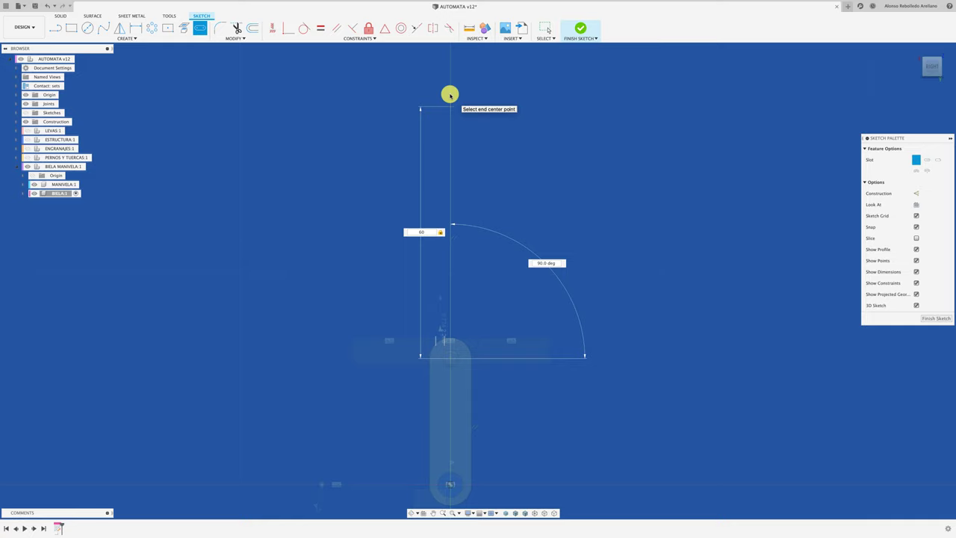
pyautogui.write('0')
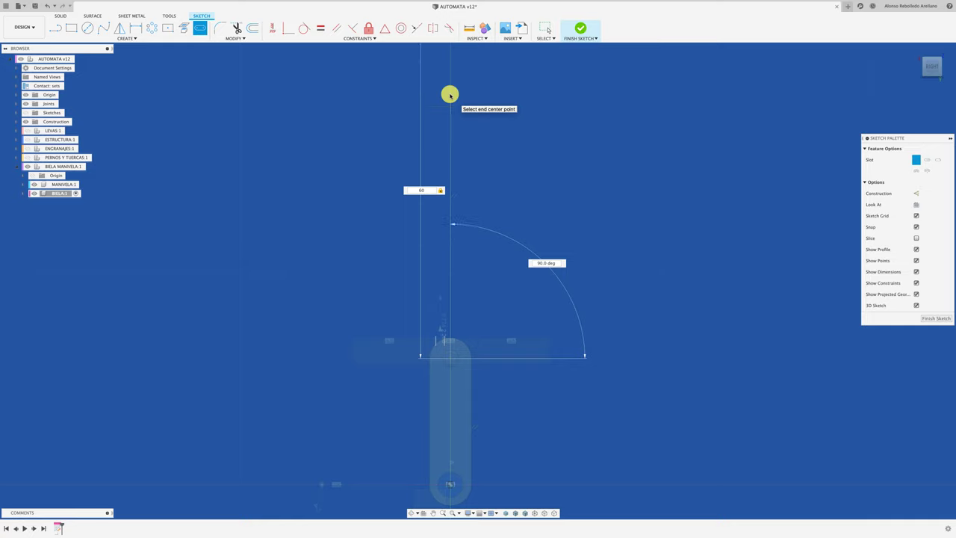
pyautogui.press('Return')
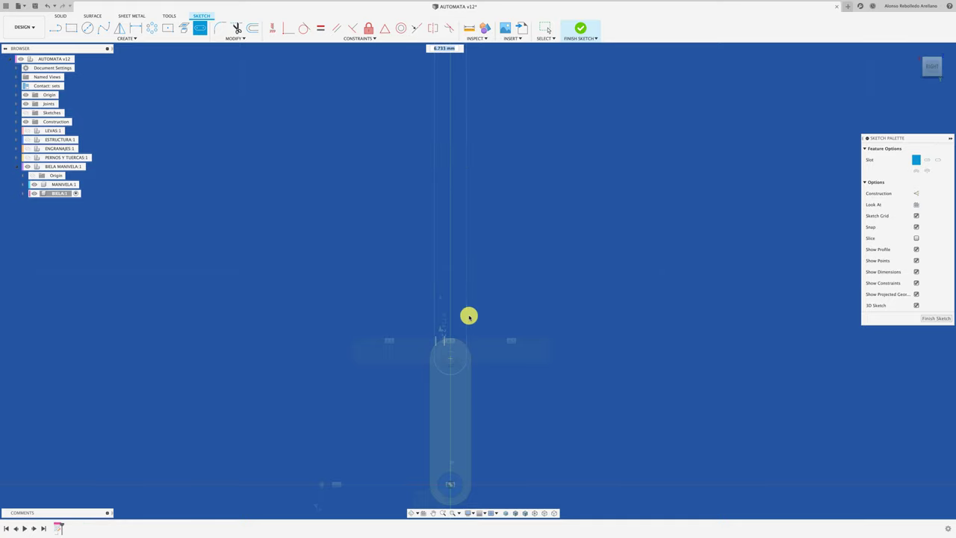
pyautogui.press('Return')
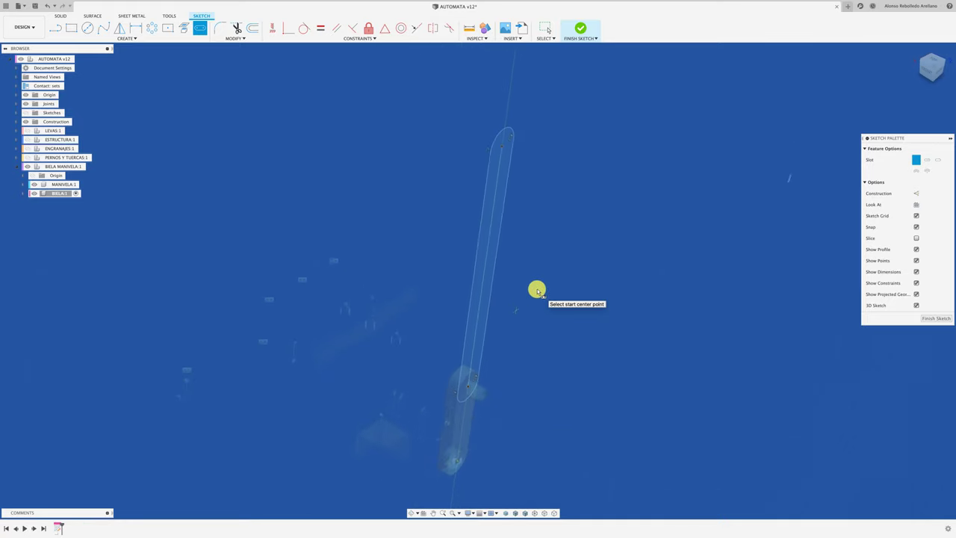
# Extrude both slot profiles 3 mm to form the BIELA rod.
pyautogui.press('e')
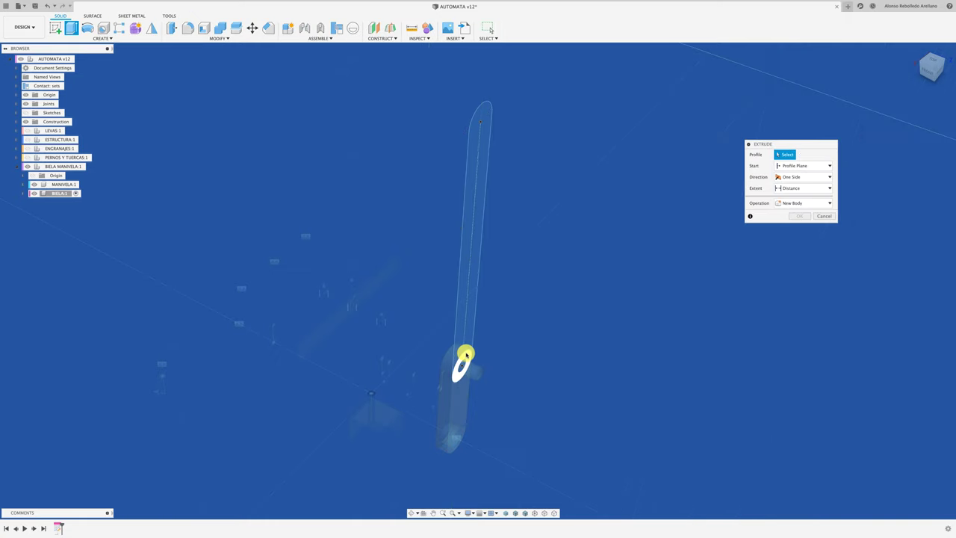
pyautogui.click(467, 356)
pyautogui.click(473, 328)
pyautogui.scroll(2, 476, 299)
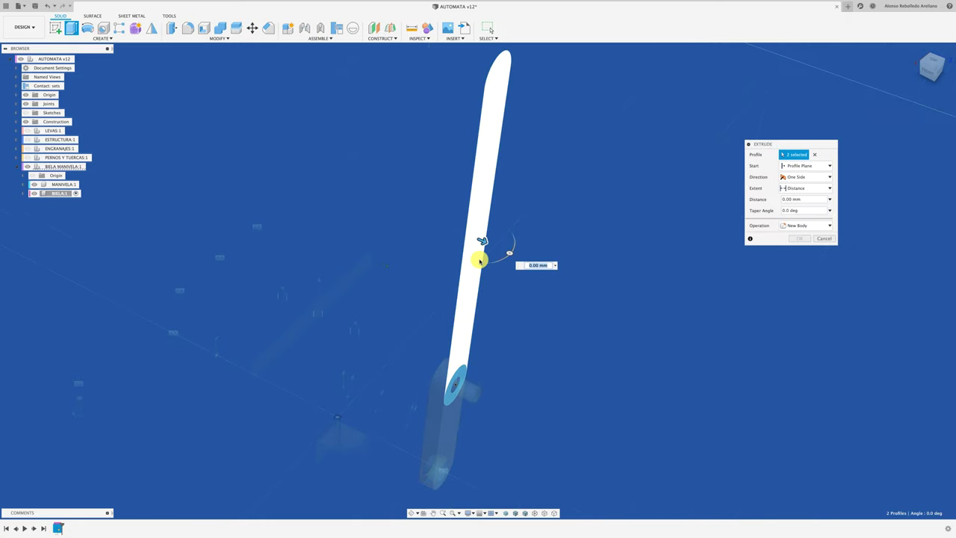
pyautogui.moveTo(484, 239); pyautogui.dragTo(499, 244)
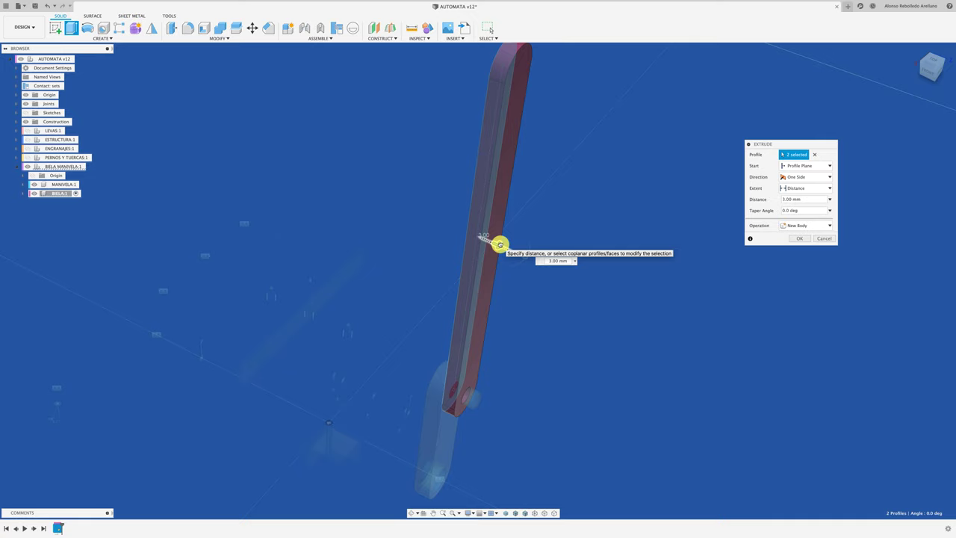
pyautogui.scroll(-3, 616, 308)
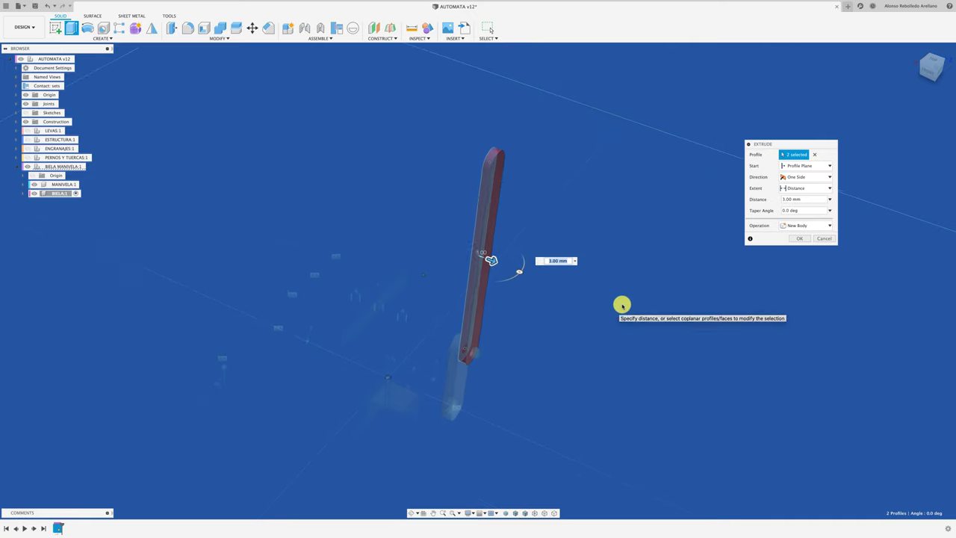
pyautogui.click(800, 239)
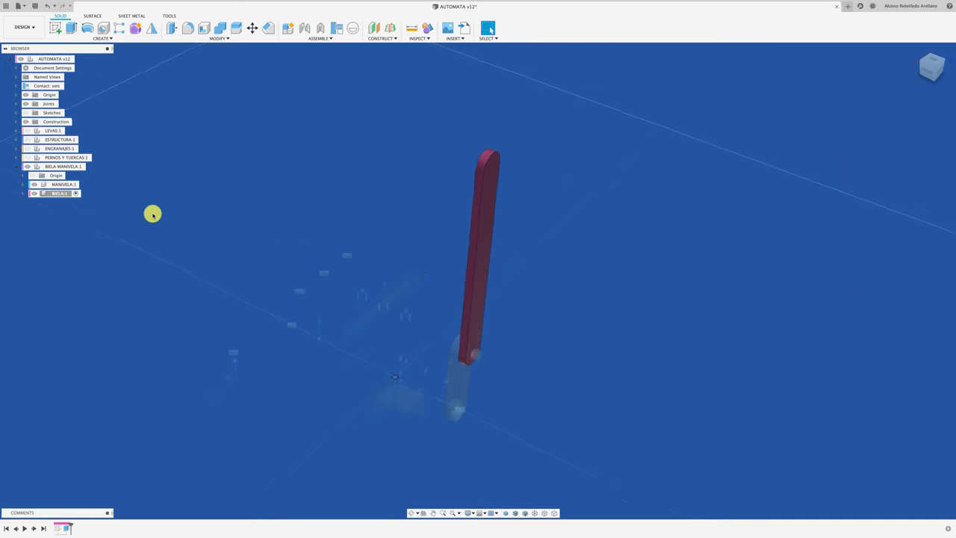
# Activate AUTOMATA v12 and show LEVAS, ESTRUCTURA, ENGRANAJES and PERNOS Y TUERCAS again.
pyautogui.click(80, 58)
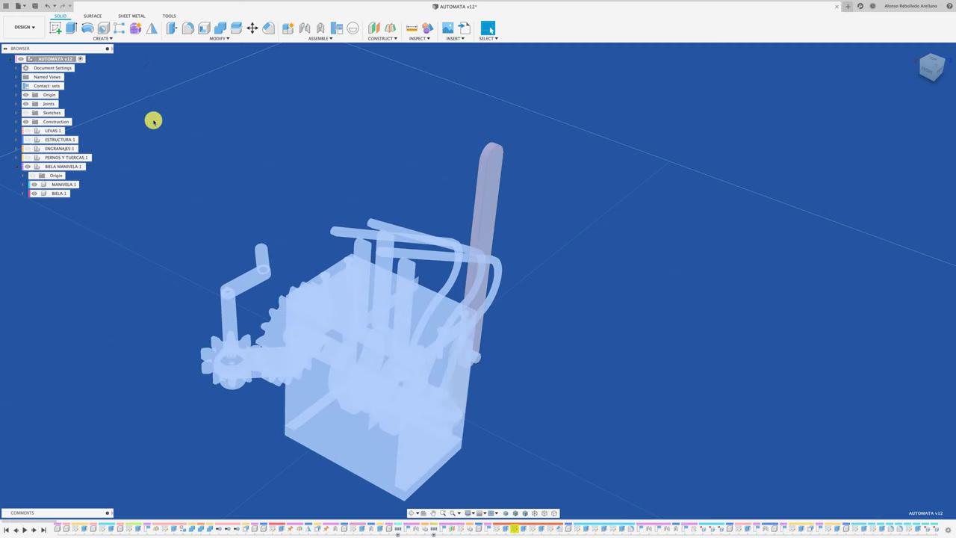
pyautogui.scroll(1, 192, 192)
pyautogui.click(28, 130)
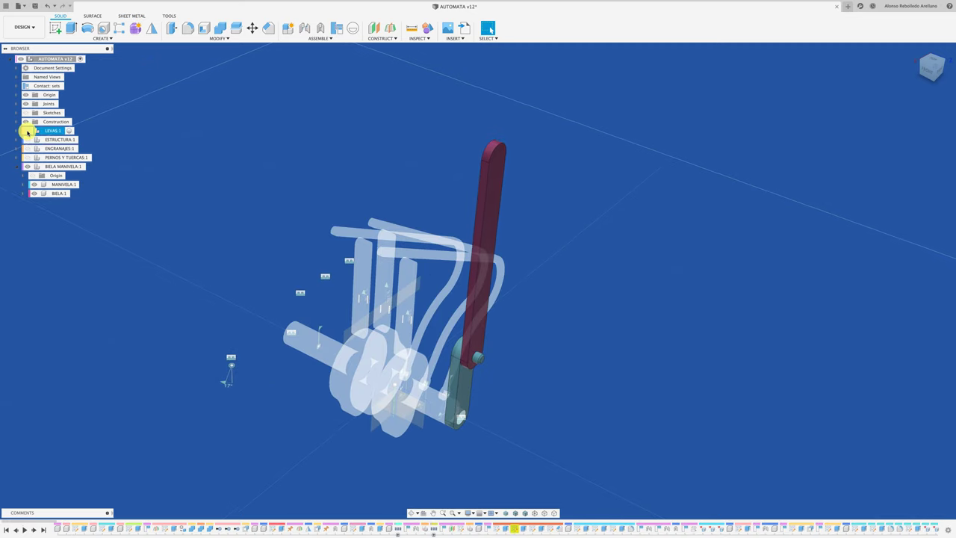
pyautogui.click(28, 138)
pyautogui.click(28, 148)
pyautogui.click(28, 157)
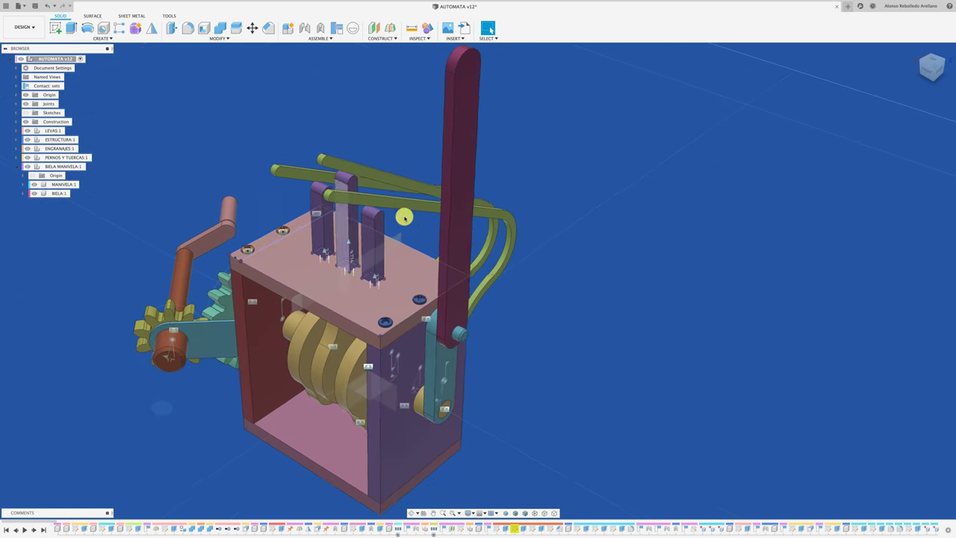
# Join BIELA's pivot hole to MANIVELA's point with a revolute joint about Z.
pyautogui.moveTo(465, 250); pyautogui.dragTo(568, 256)
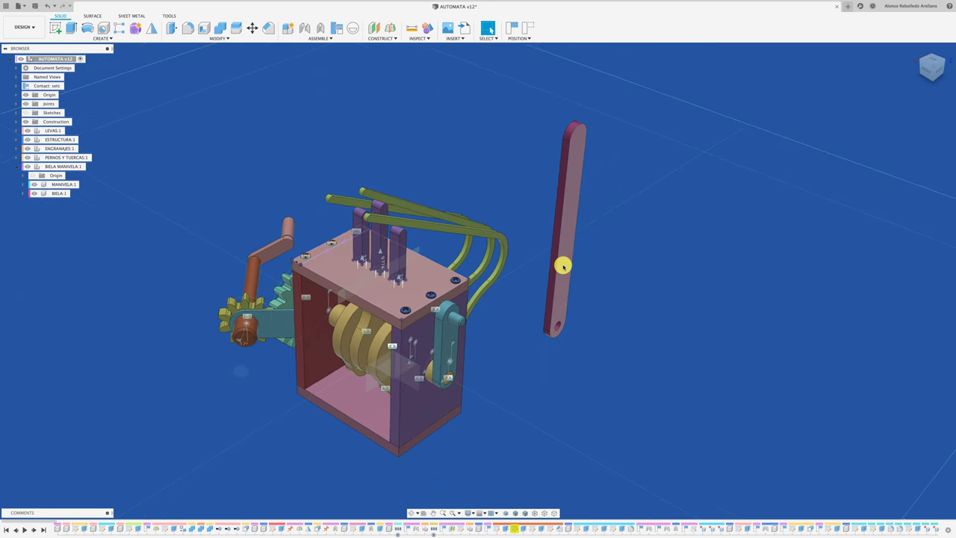
pyautogui.scroll(2, 560, 264)
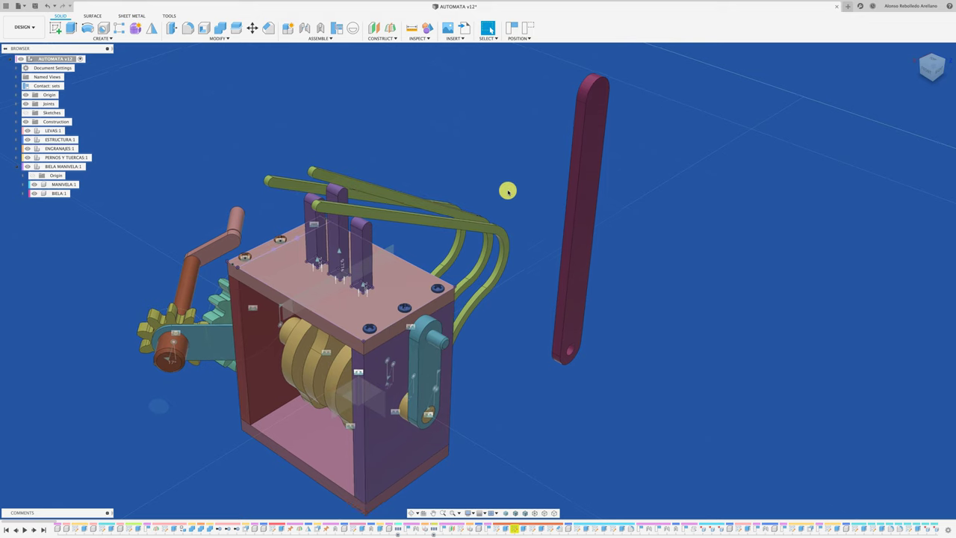
pyautogui.press('j')
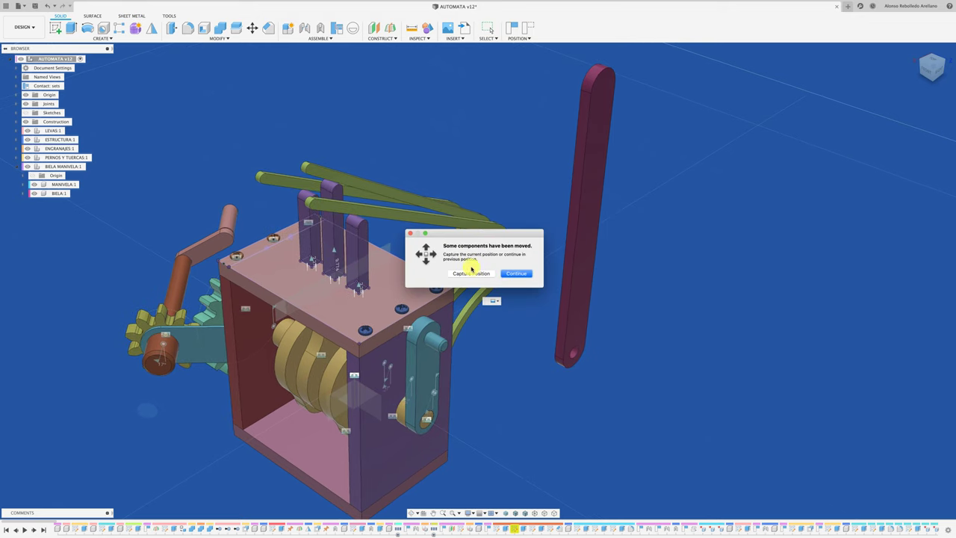
pyautogui.click(478, 274)
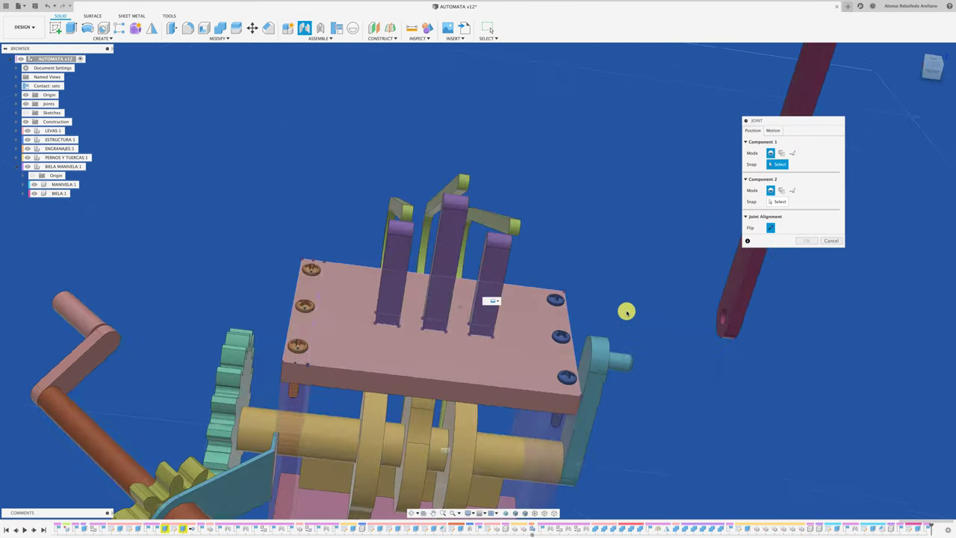
pyautogui.click(738, 317)
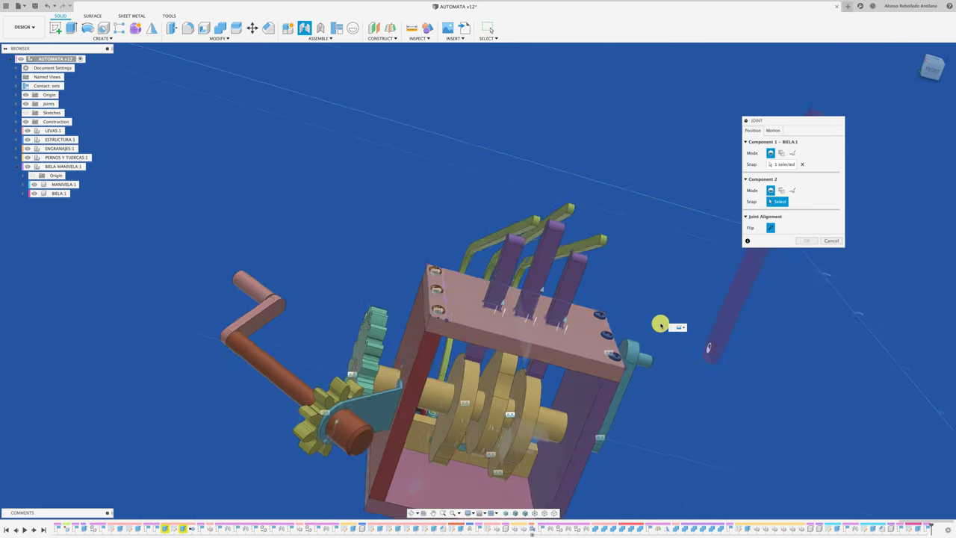
pyautogui.click(630, 393)
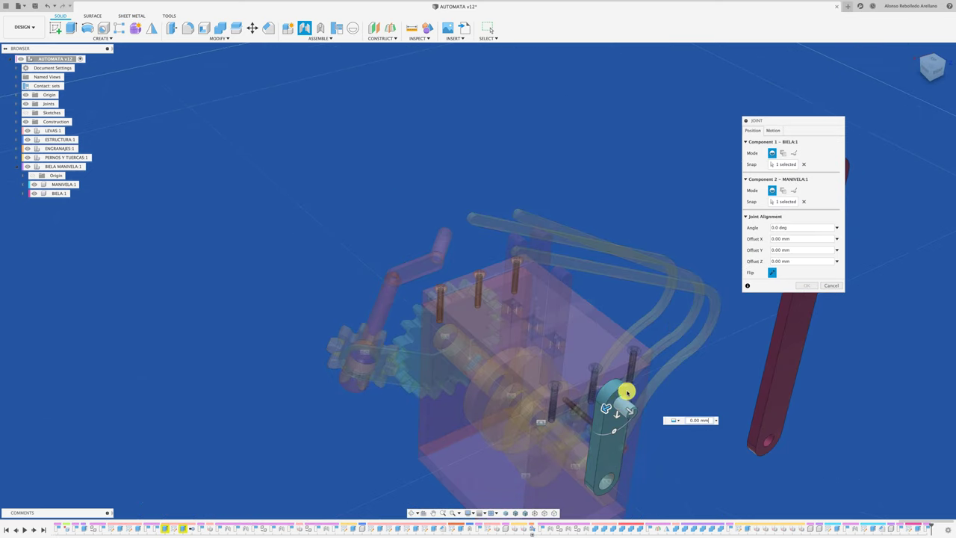
pyautogui.click(774, 131)
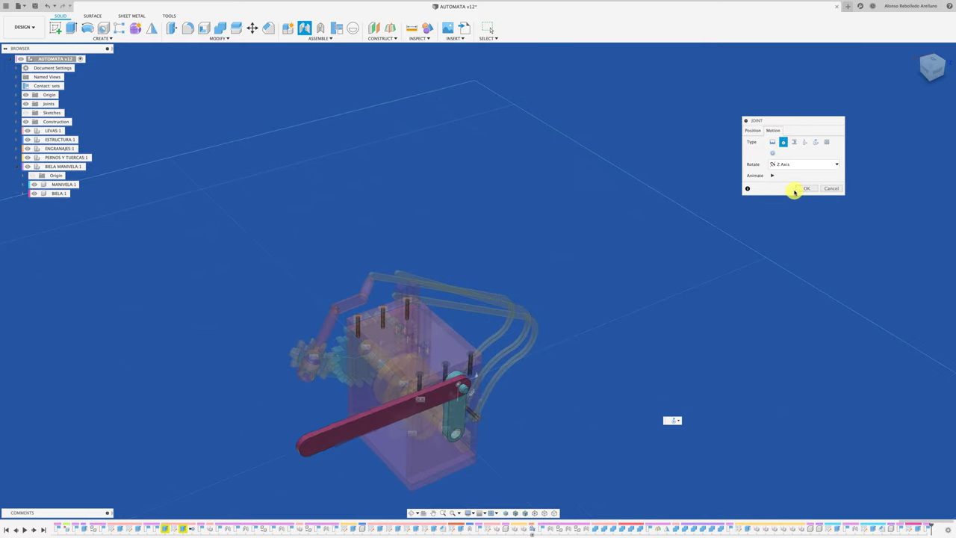
pyautogui.click(803, 188)
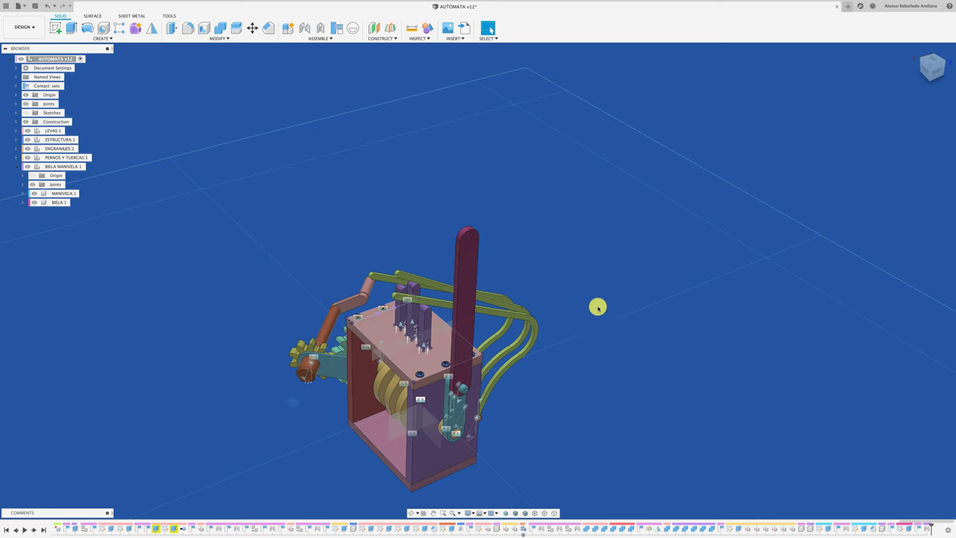
pyautogui.scroll(5, 497, 366)
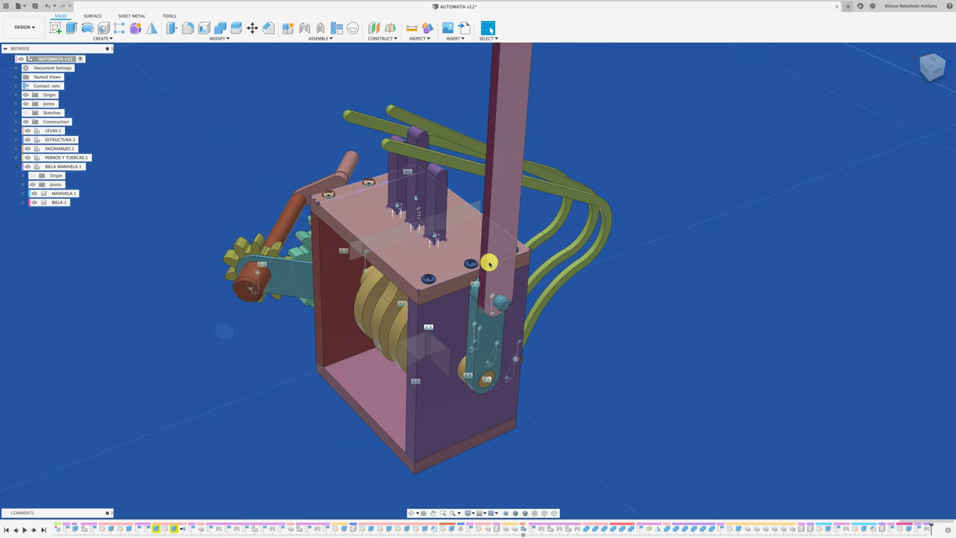
pyautogui.moveTo(499, 232)
pyautogui.mouseDown()
pyautogui.moveTo(581, 241)
pyautogui.moveTo(605, 296)
pyautogui.mouseUp()
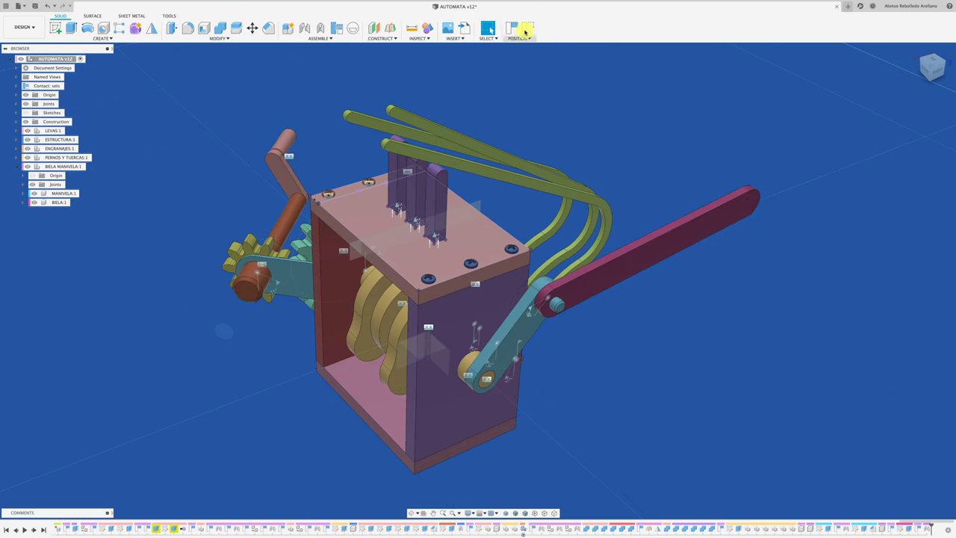
pyautogui.click(525, 31)
pyautogui.moveTo(588, 207)
pyautogui.keyDown('shift'); pyautogui.mouseDown(button='middle')
pyautogui.moveTo(531, 150)
pyautogui.moveTo(511, 183)
pyautogui.moveTo(504, 159)
pyautogui.mouseUp(button='middle'); pyautogui.keyUp('shift')
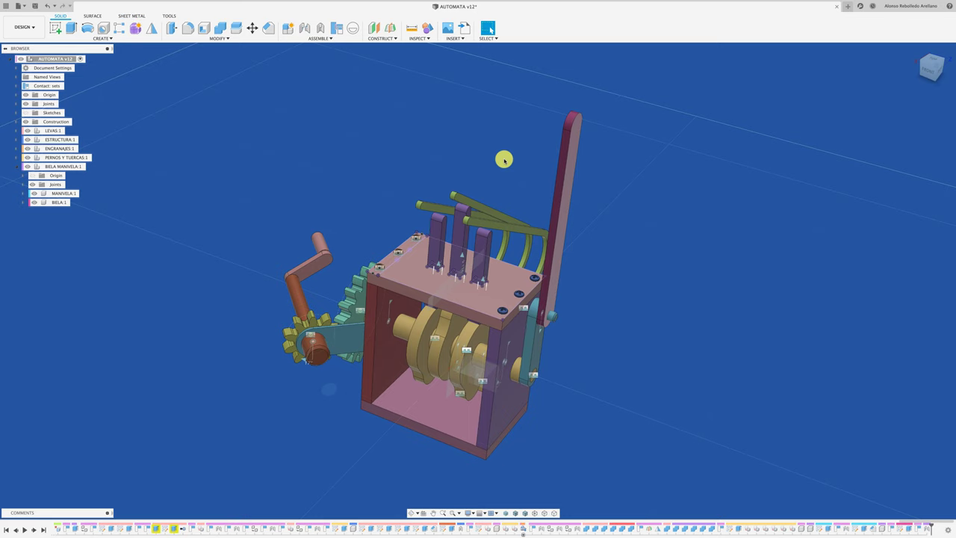
pyautogui.moveTo(504, 159)
pyautogui.keyDown('shift'); pyautogui.mouseDown(button='middle')
pyautogui.moveTo(569, 187)
pyautogui.moveTo(599, 371)
pyautogui.moveTo(584, 331)
pyautogui.moveTo(575, 373)
pyautogui.moveTo(168, 214)
pyautogui.moveTo(60, 203)
pyautogui.mouseUp(button='middle'); pyautogui.keyUp('shift')
pyautogui.click(64, 202)
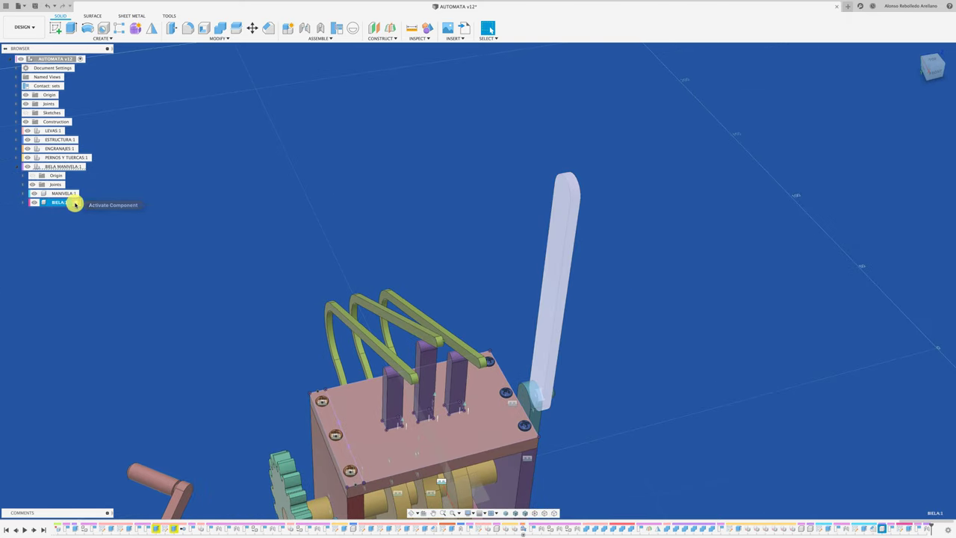
# In BIELA:1, sketch a circle near the lever's top end on its flat face.
pyautogui.click(75, 203)
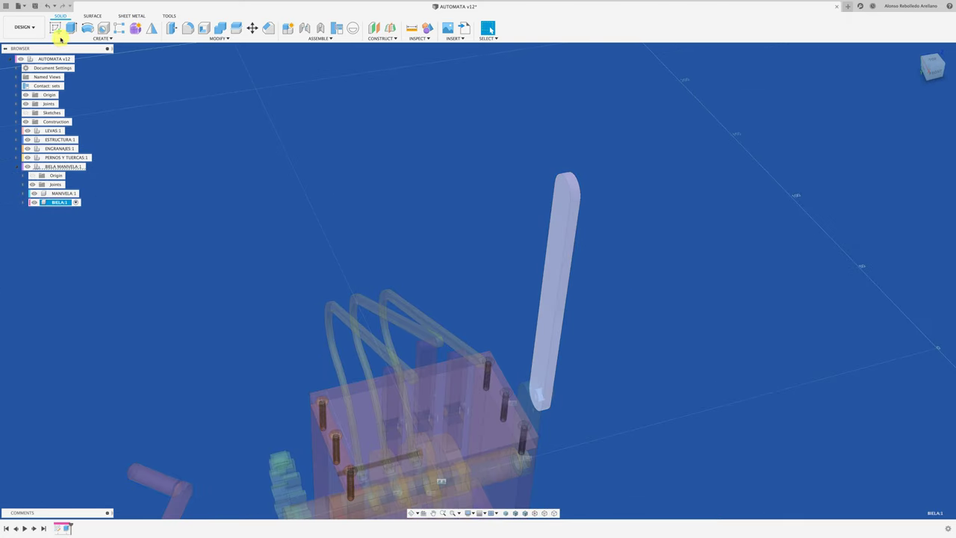
pyautogui.click(558, 199)
pyautogui.press('c')
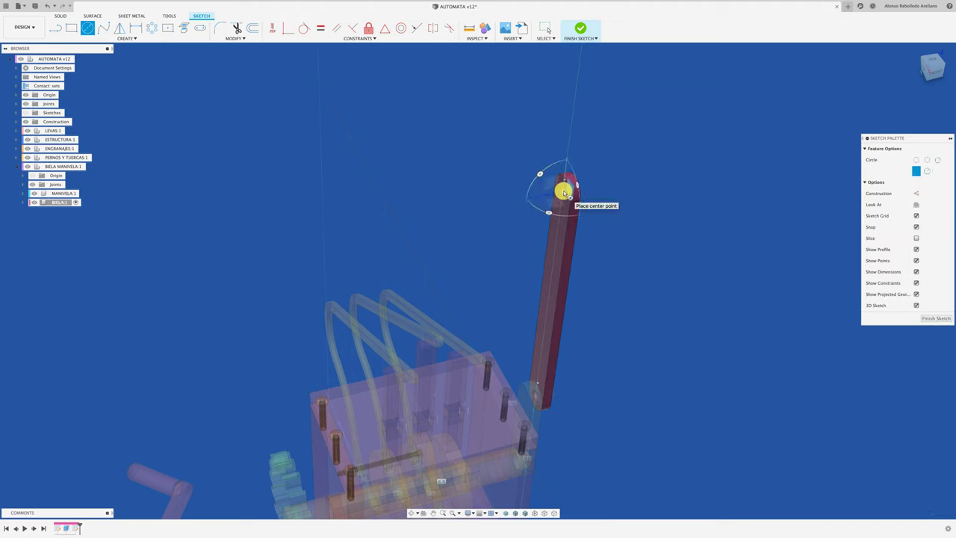
pyautogui.click(565, 193)
pyautogui.scroll(2, 560, 192)
pyautogui.scroll(3, 559, 200)
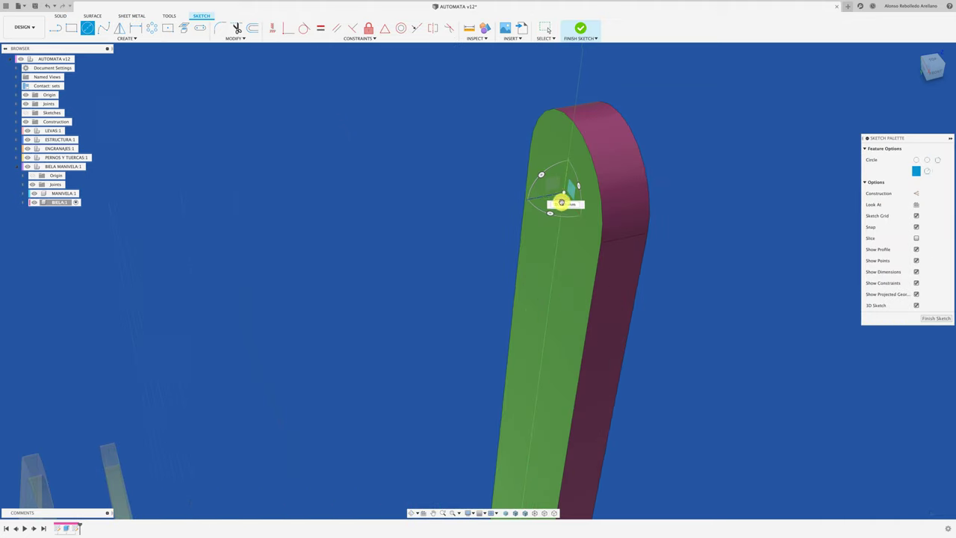
pyautogui.scroll(2, 553, 211)
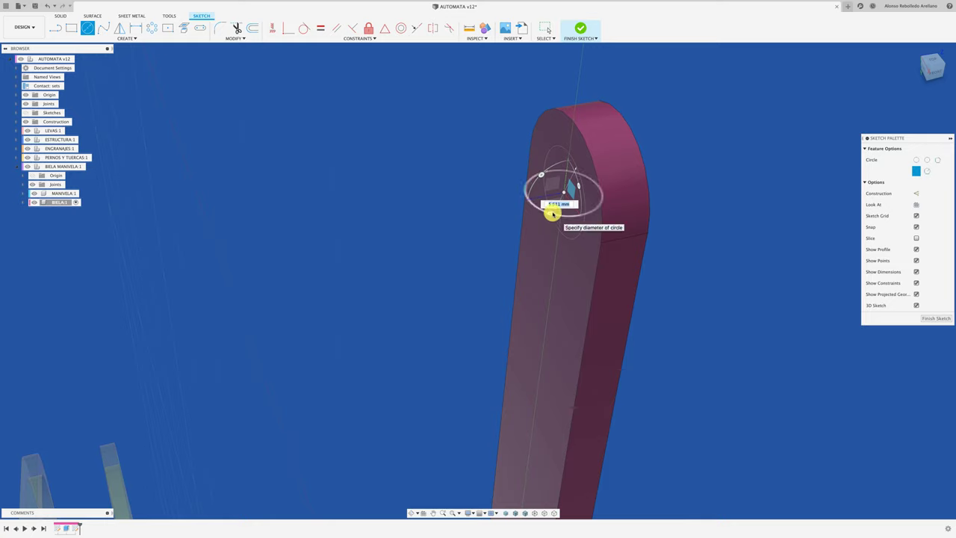
pyautogui.click(551, 213)
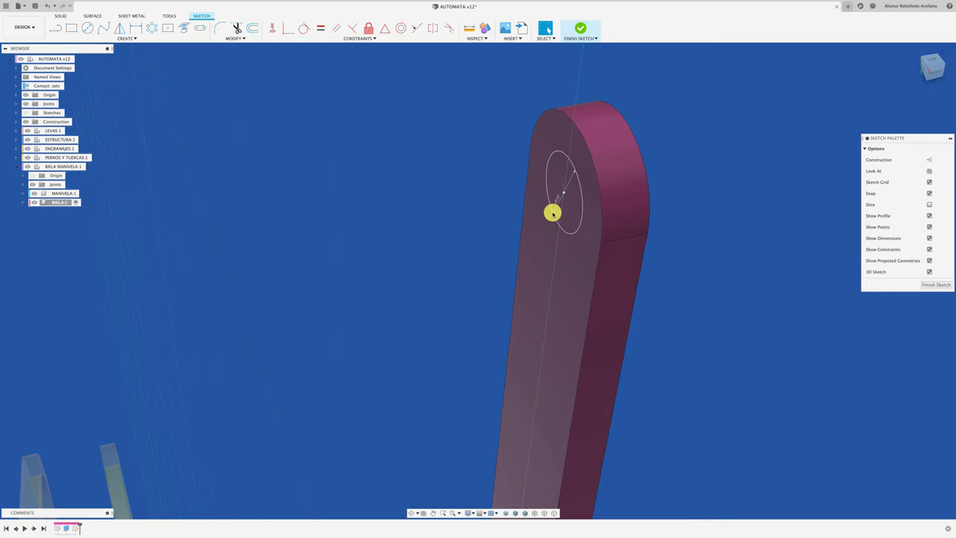
# Extrude the circle 15 mm from the rod's top end as a joined pin.
pyautogui.press('e')
pyautogui.click(558, 211)
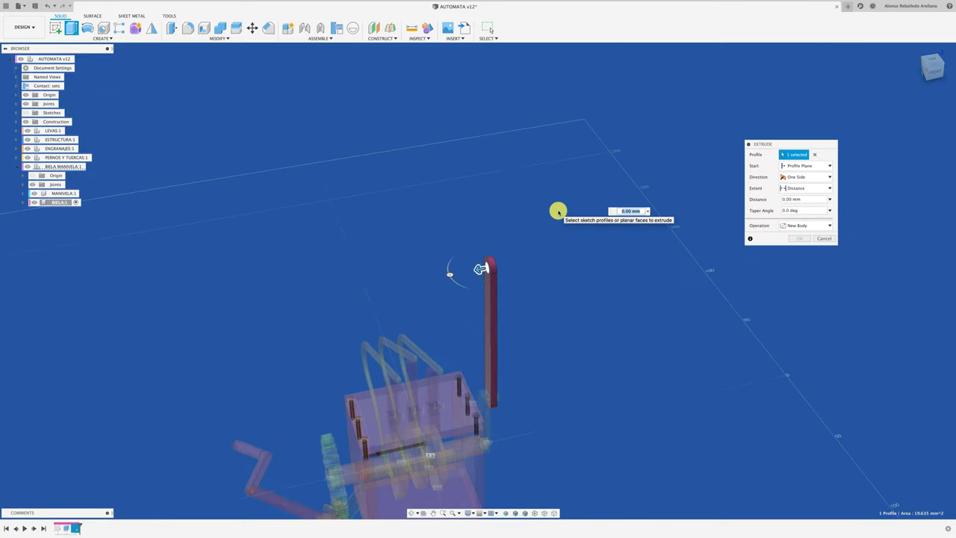
pyautogui.click(935, 71)
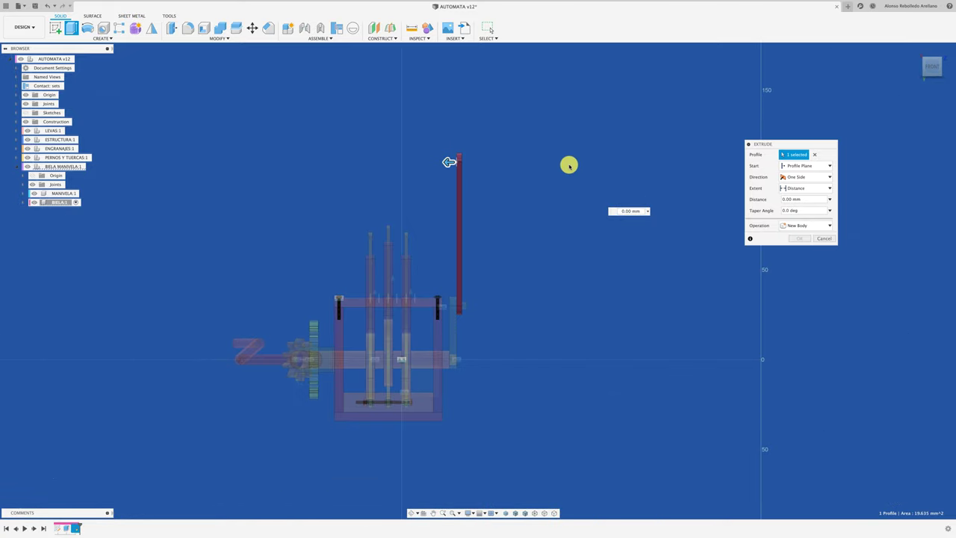
pyautogui.click(468, 146)
pyautogui.moveTo(443, 167); pyautogui.dragTo(406, 166)
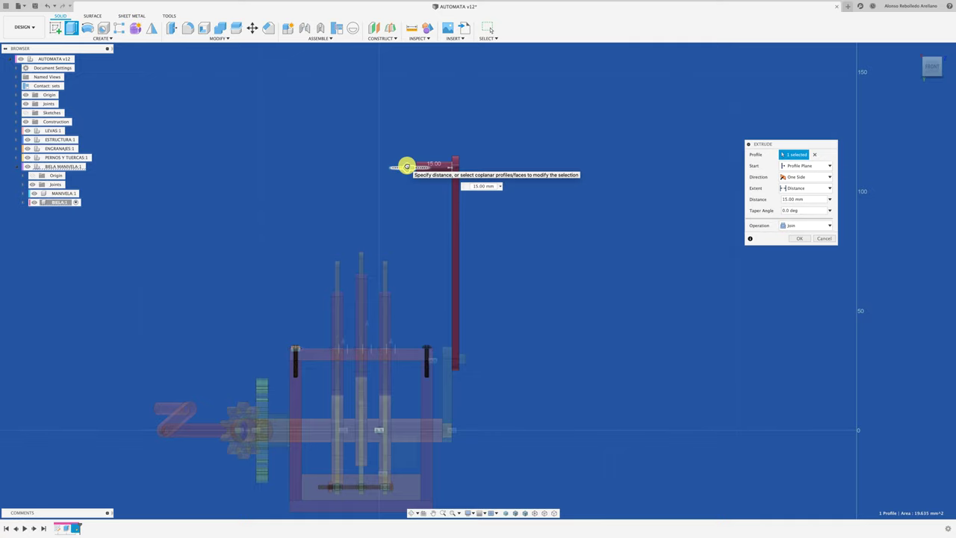
pyautogui.click(797, 241)
pyautogui.moveTo(565, 211)
pyautogui.keyDown('shift'); pyautogui.mouseDown(button='middle')
pyautogui.moveTo(393, 168)
pyautogui.moveTo(320, 92)
pyautogui.mouseUp(button='middle'); pyautogui.keyUp('shift')
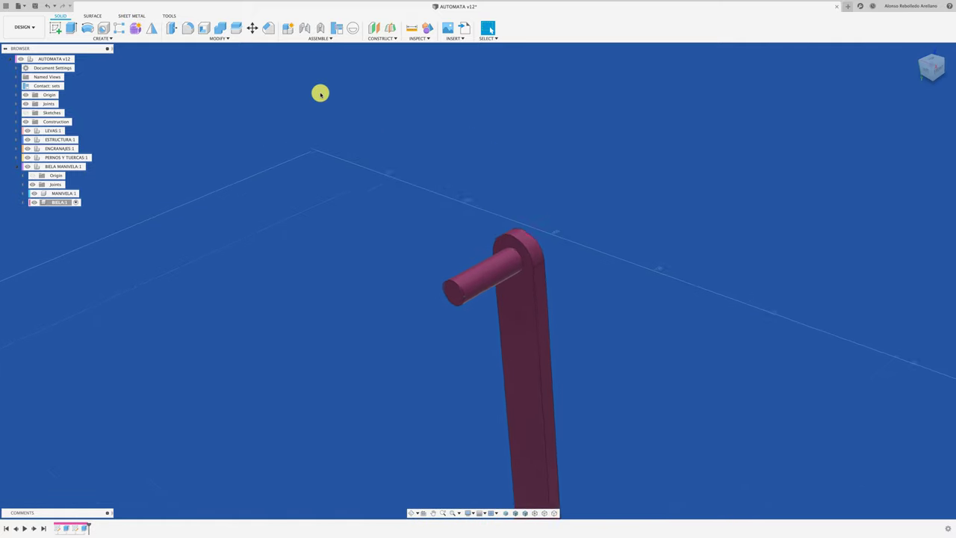
# Chamfer the pin's outer end edge by 0.5 mm.
pyautogui.click(268, 27)
pyautogui.click(460, 281)
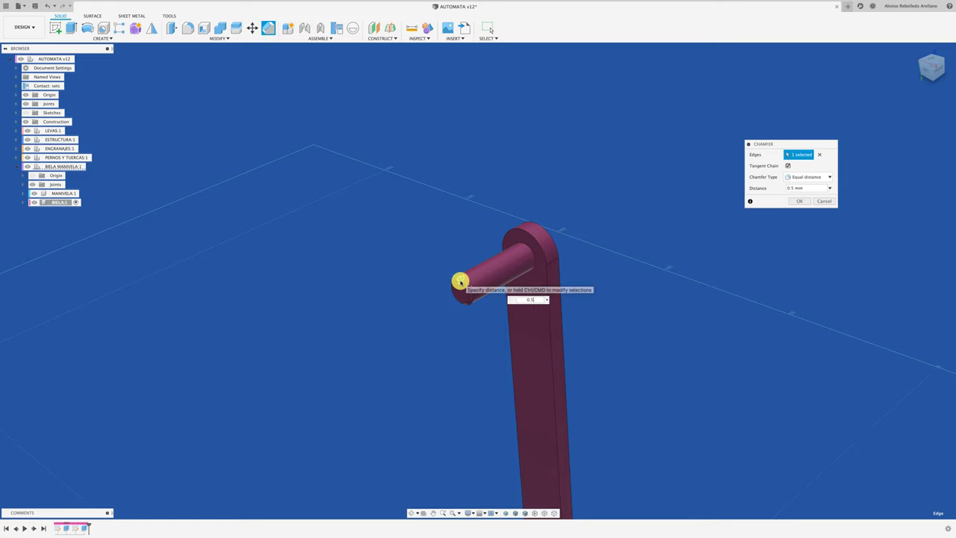
pyautogui.click(799, 201)
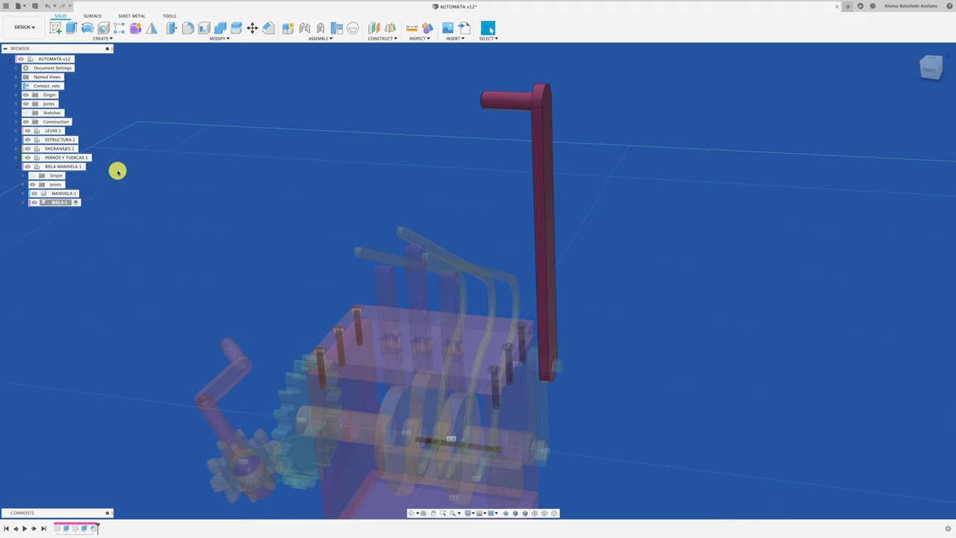
# Make BIELA MANIVELA:1 the active component and orbit around the assembly.
pyautogui.click(75, 166)
pyautogui.click(91, 167)
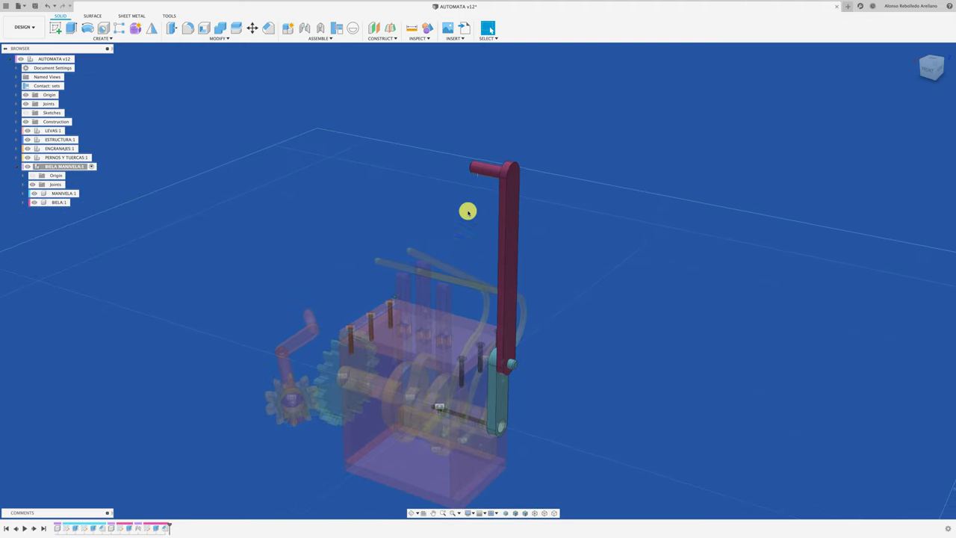
pyautogui.moveTo(467, 212)
pyautogui.keyDown('shift'); pyautogui.mouseDown(button='middle')
pyautogui.moveTo(341, 207)
pyautogui.moveTo(339, 216)
pyautogui.mouseUp(button='middle'); pyautogui.keyUp('shift')
pyautogui.scroll(2, 339, 216)
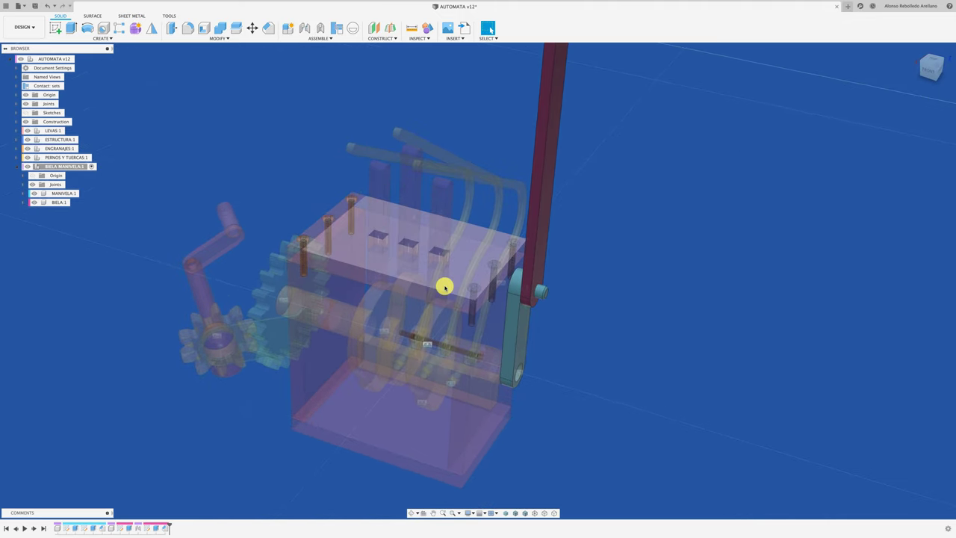
pyautogui.moveTo(495, 307)
pyautogui.keyDown('shift'); pyautogui.mouseDown(button='middle')
pyautogui.moveTo(503, 256)
pyautogui.moveTo(500, 305)
pyautogui.moveTo(477, 313)
pyautogui.moveTo(478, 305)
pyautogui.moveTo(486, 335)
pyautogui.mouseUp(button='middle'); pyautogui.keyUp('shift')
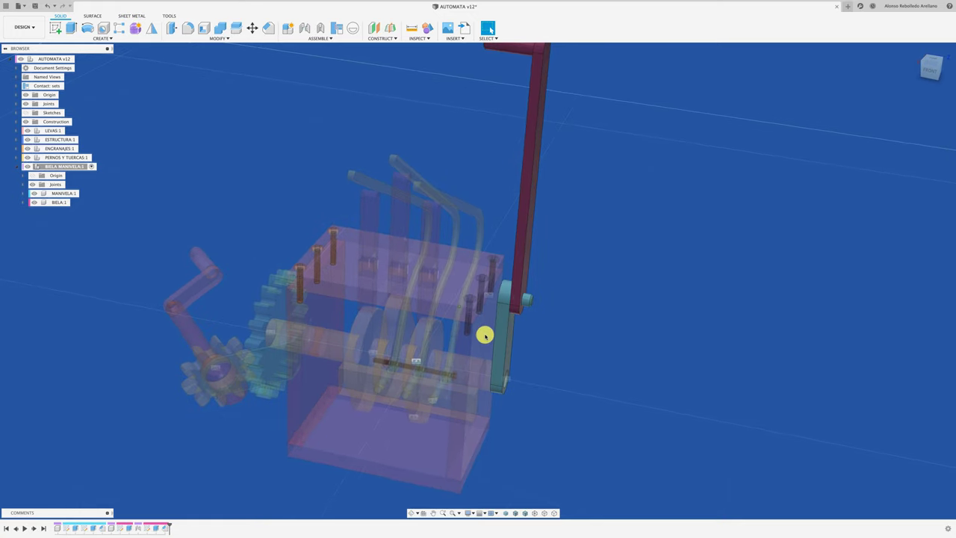
# Add a new component named GUIA inside BIELA MANIVELA:1.
pyautogui.rightClick(82, 166)
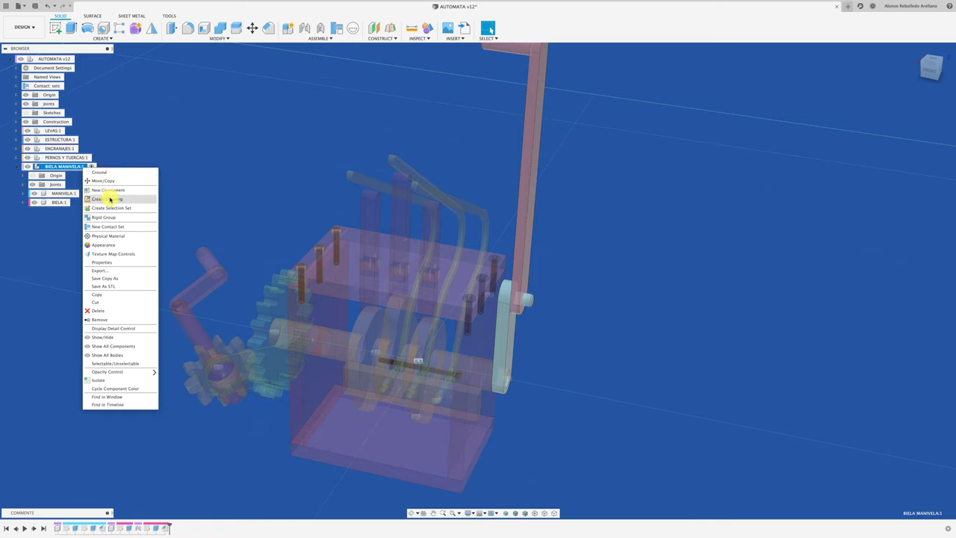
pyautogui.click(109, 190)
pyautogui.write('GUIA')
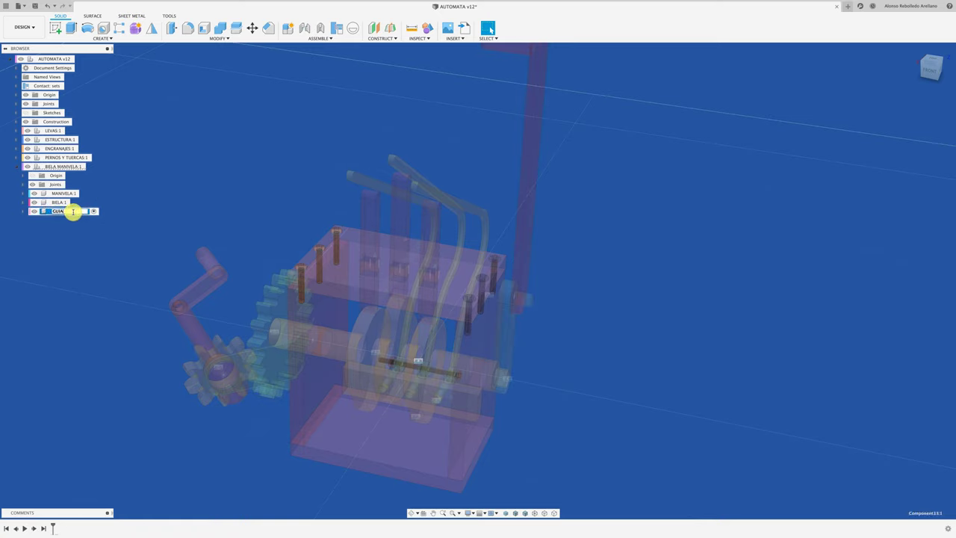
pyautogui.press('Return')
pyautogui.keyDown('shift'); pyautogui.moveTo(304, 179); pyautogui.dragTo(296, 169, button='middle'); pyautogui.keyUp('shift')
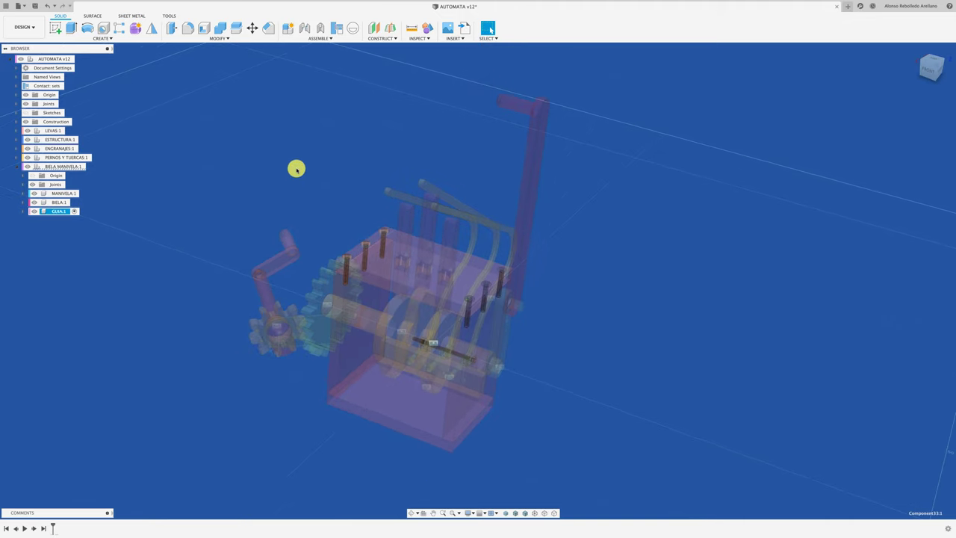
# Start a sketch on a face, view it from the right, and hide ENGRANAJES, LEVAS, PERNOS Y TUERCAS.
pyautogui.click(56, 28)
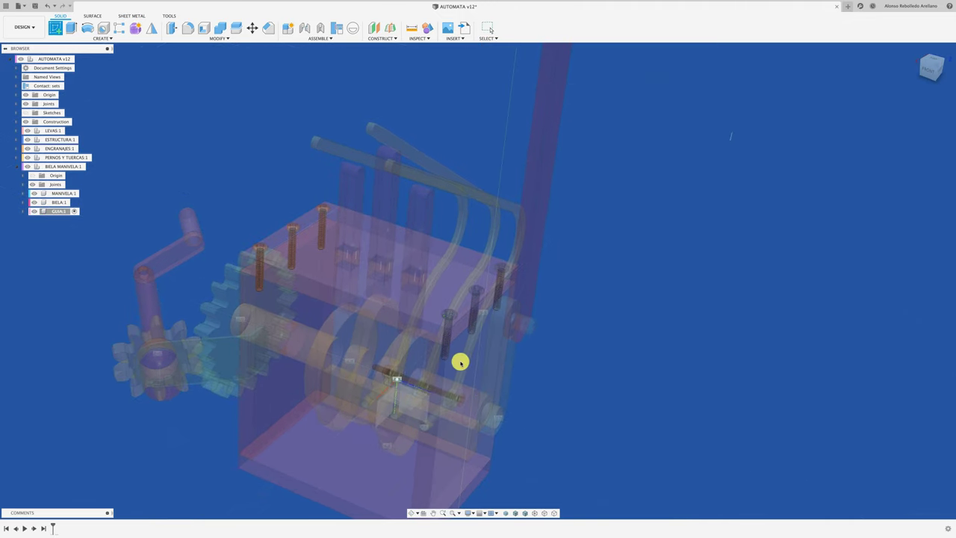
pyautogui.click(459, 358)
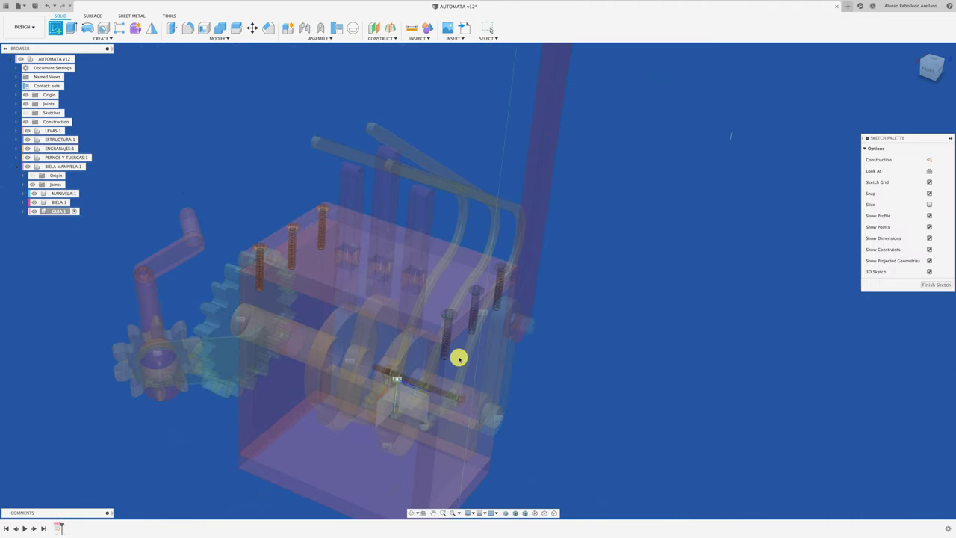
pyautogui.click(940, 71)
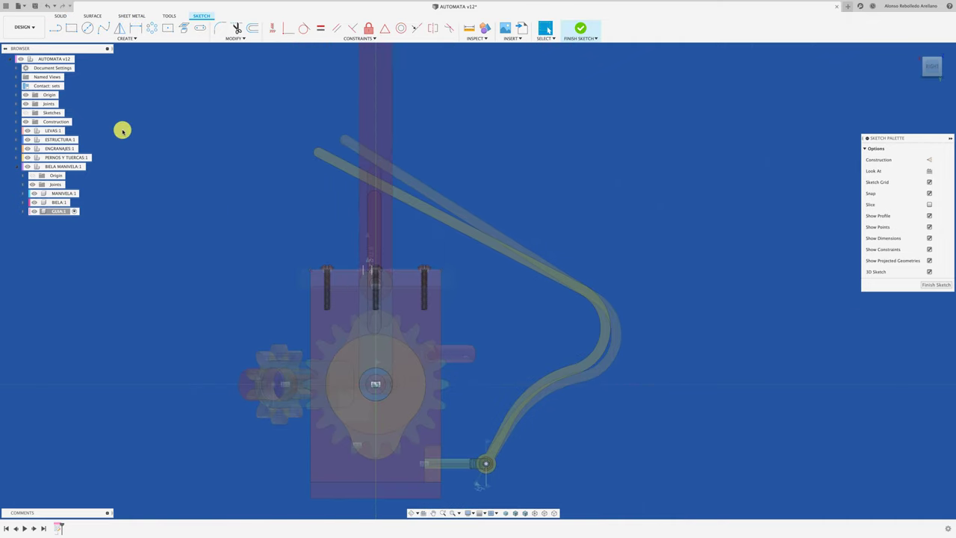
pyautogui.click(28, 148)
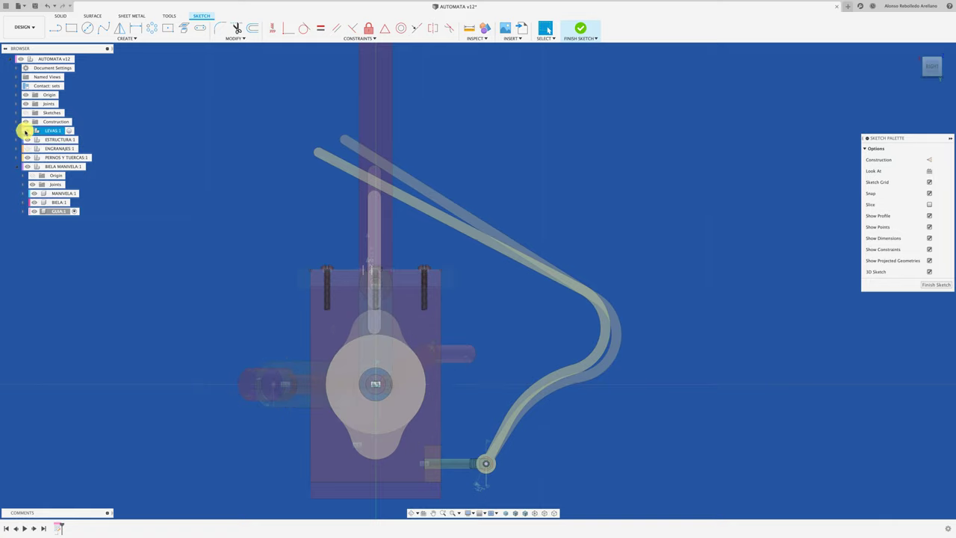
pyautogui.click(28, 131)
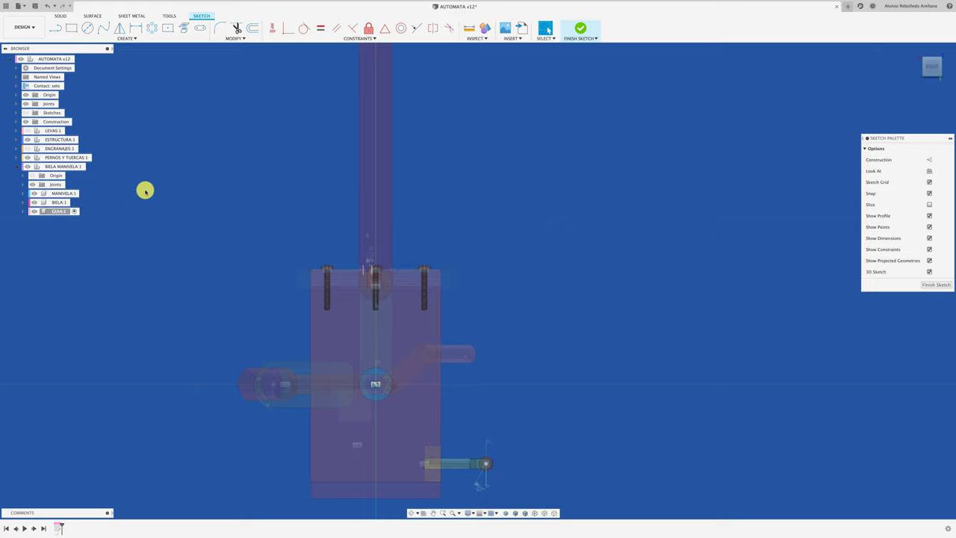
pyautogui.click(28, 157)
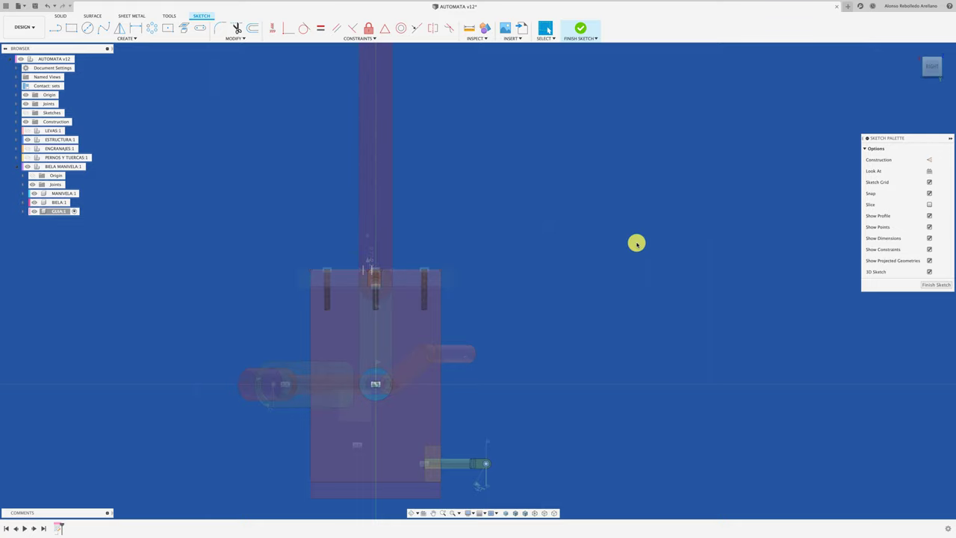
pyautogui.scroll(2, 538, 291)
pyautogui.moveTo(505, 286); pyautogui.dragTo(570, 292, button='middle')
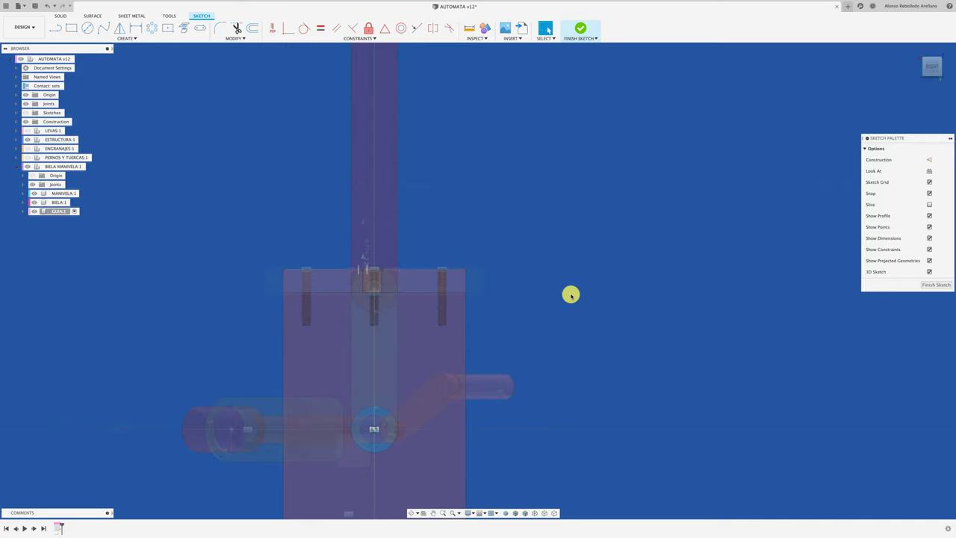
# Draw a tall rectangle beside the rod, starting above it.
pyautogui.click(171, 28)
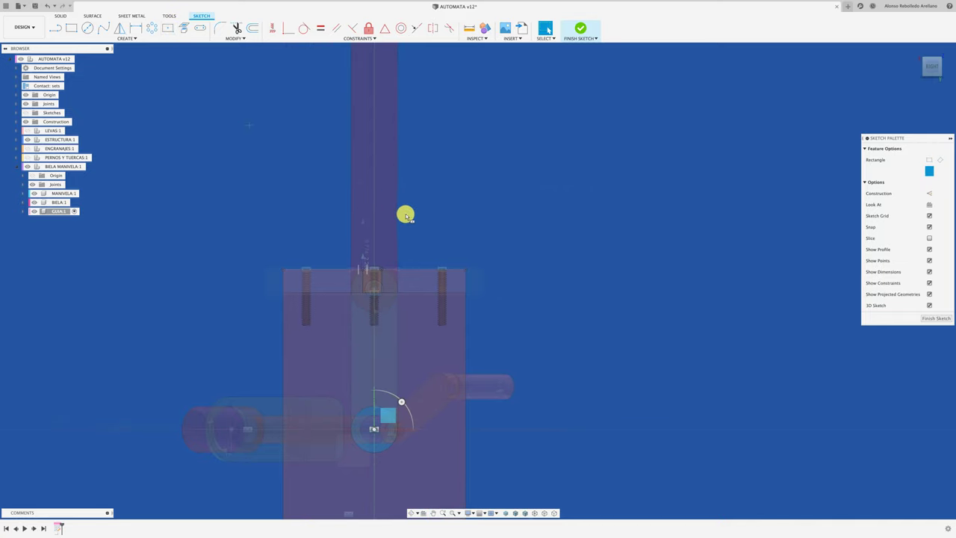
pyautogui.click(374, 197)
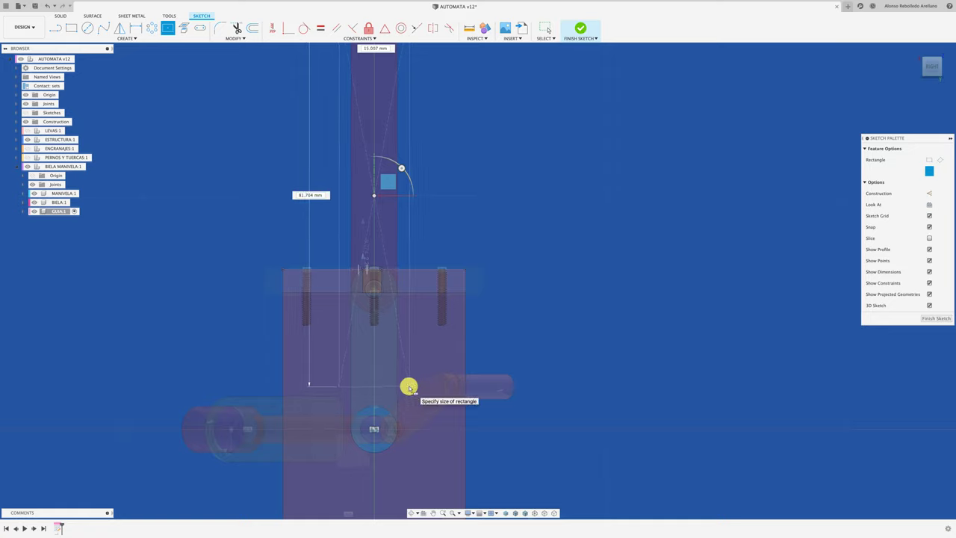
pyautogui.click(409, 386)
pyautogui.scroll(2, 510, 302)
pyautogui.moveTo(507, 226); pyautogui.dragTo(501, 326, button='middle')
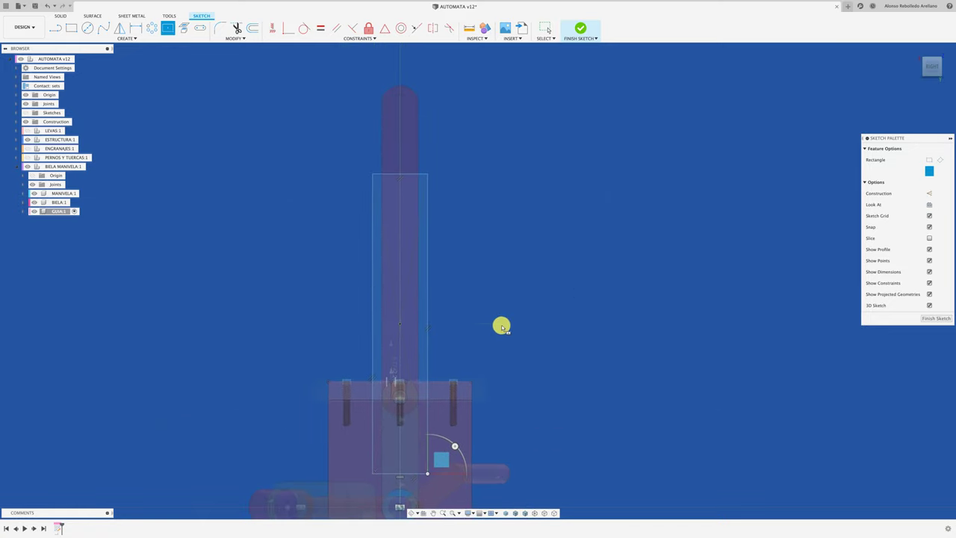
pyautogui.scroll(-1, 484, 236)
pyautogui.moveTo(478, 216); pyautogui.dragTo(484, 222, button='middle')
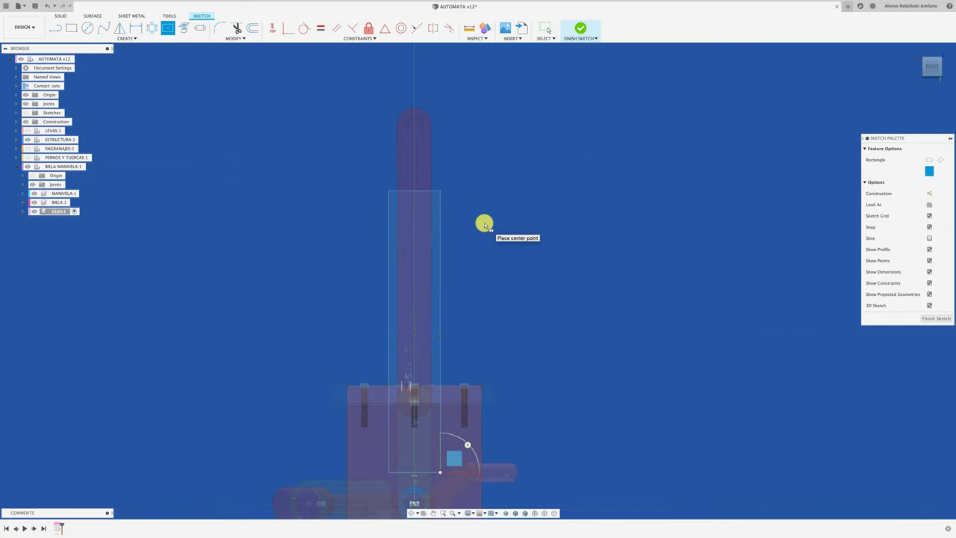
pyautogui.scroll(-2, 484, 226)
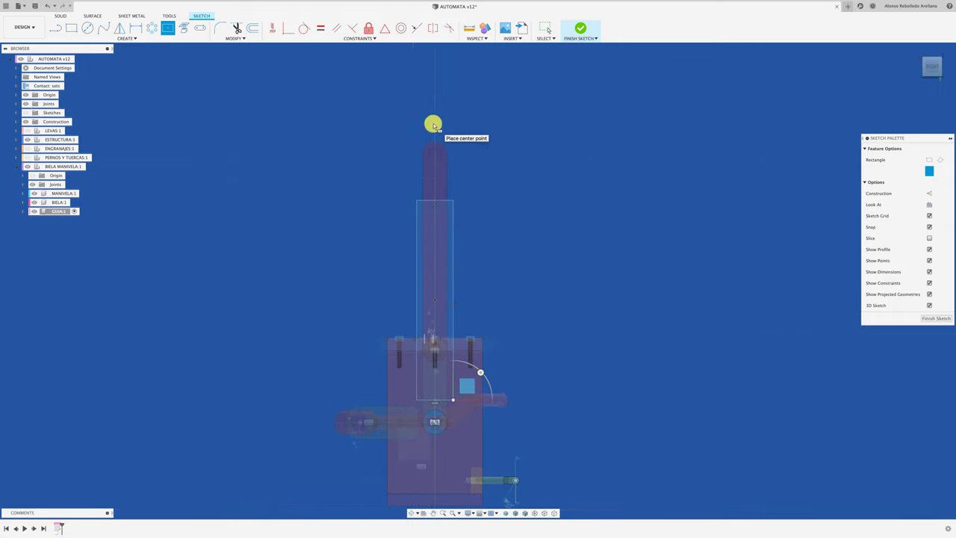
pyautogui.press('Escape')
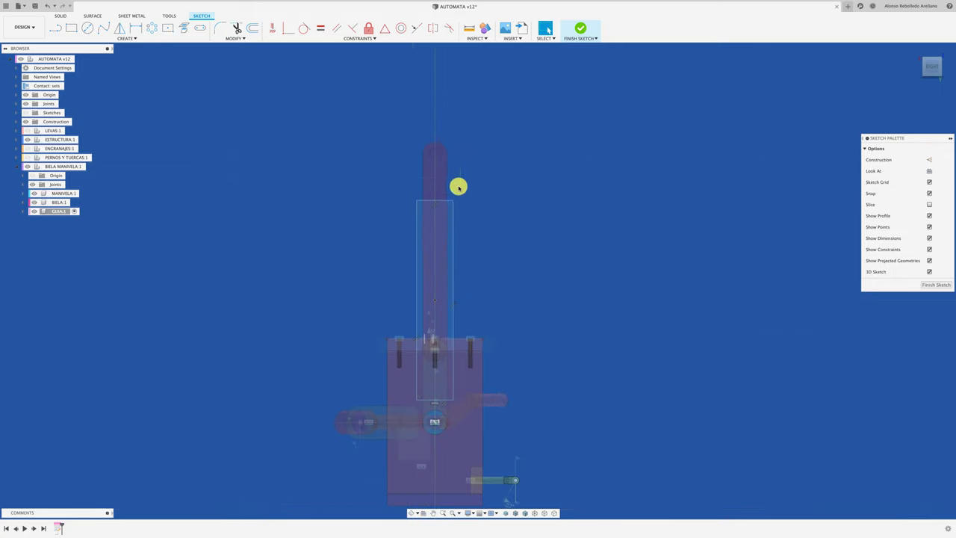
# Draw a horizontal line above the rod's top to close the guide.
pyautogui.click(443, 201)
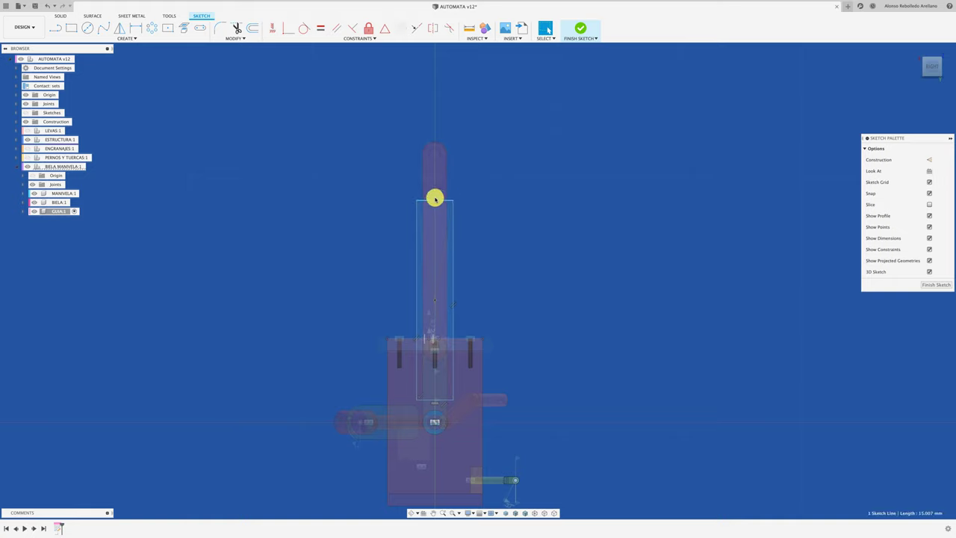
pyautogui.click(55, 29)
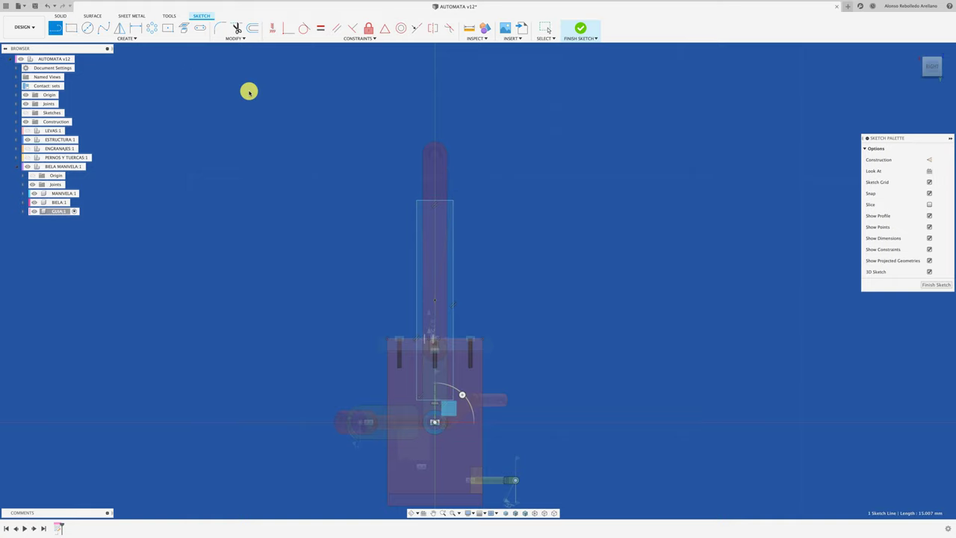
pyautogui.click(399, 110)
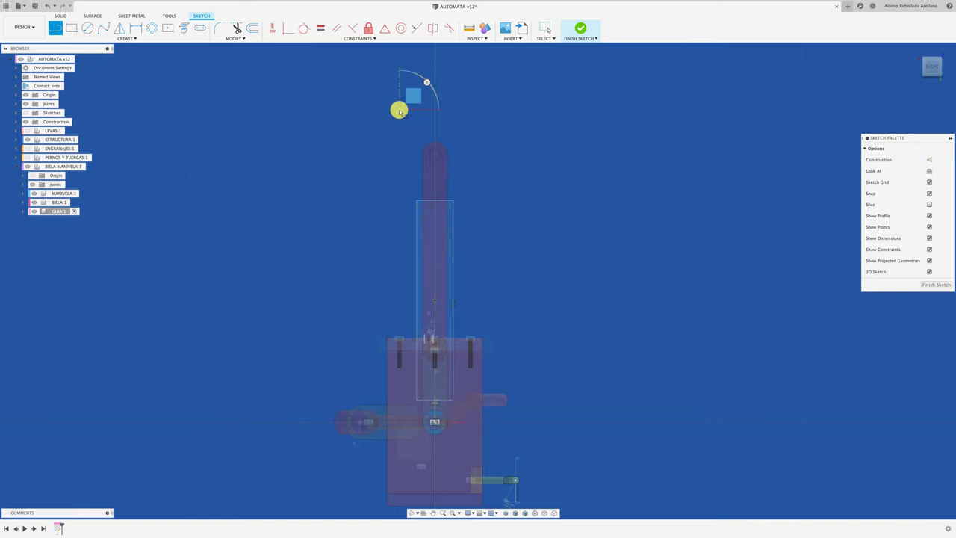
pyautogui.click(479, 110)
pyautogui.press('Escape')
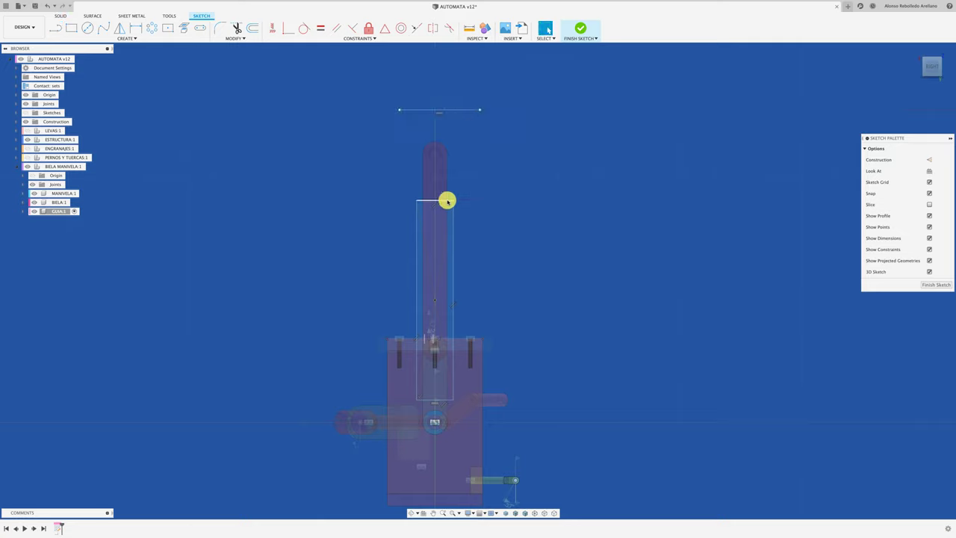
pyautogui.press('Escape')
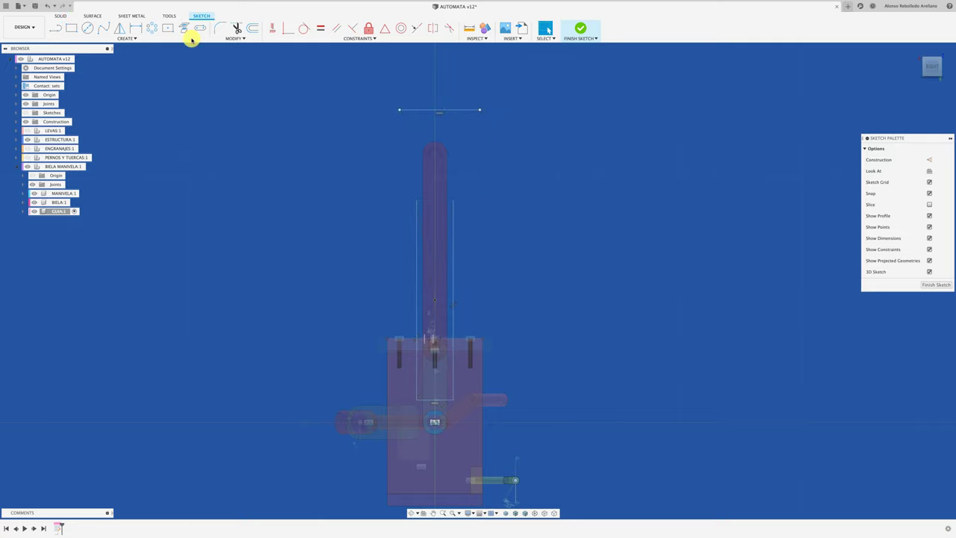
# Extend both vertical guide lines to the top line and trim its overhangs.
pyautogui.click(236, 39)
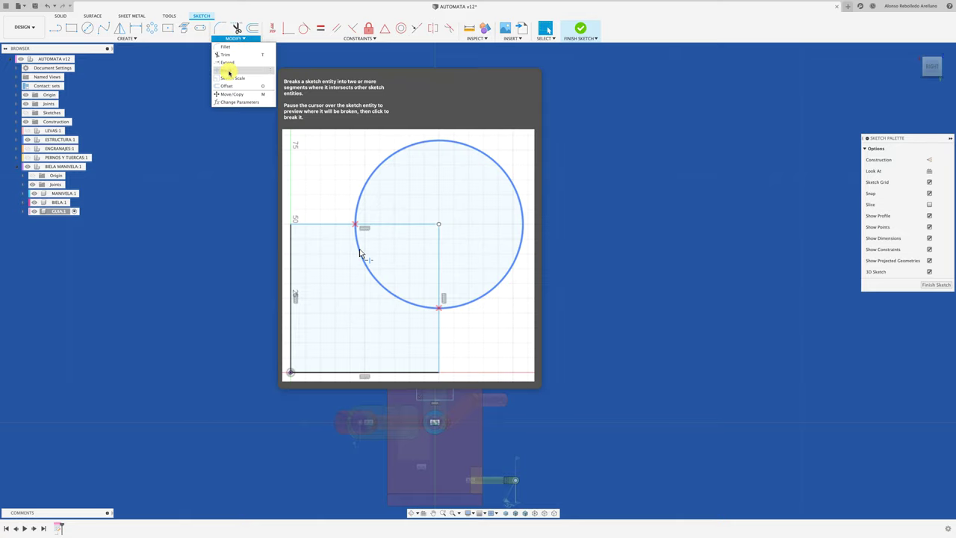
pyautogui.click(230, 70)
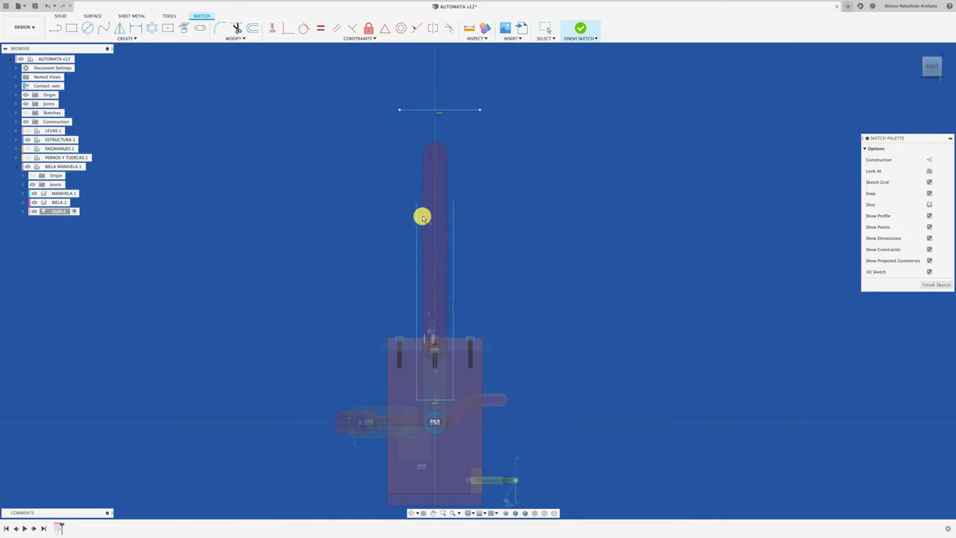
pyautogui.click(415, 216)
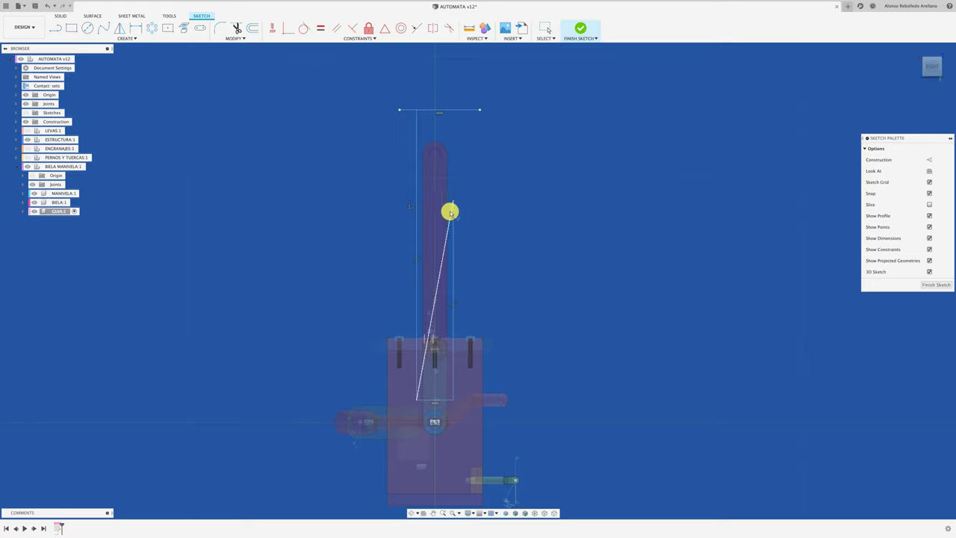
pyautogui.click(453, 218)
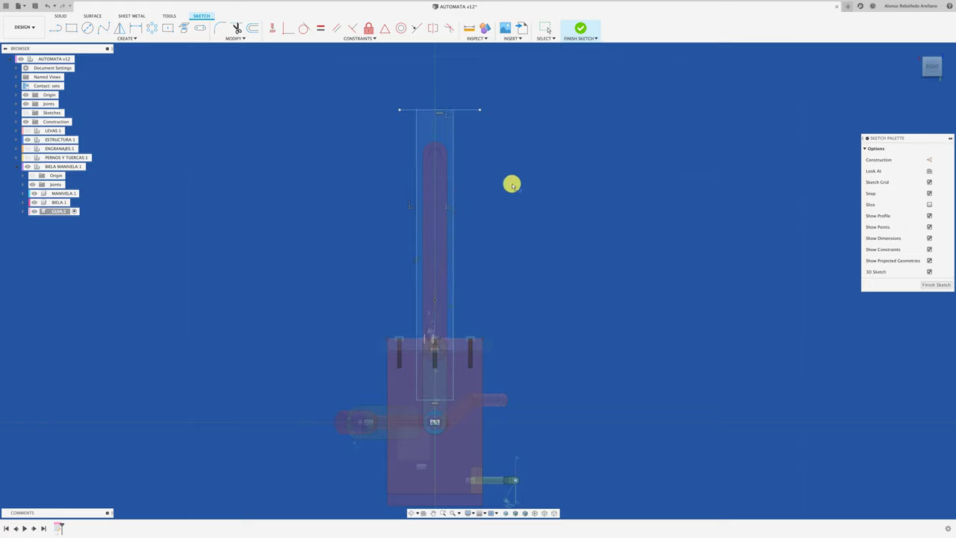
pyautogui.press('t')
pyautogui.click(467, 110)
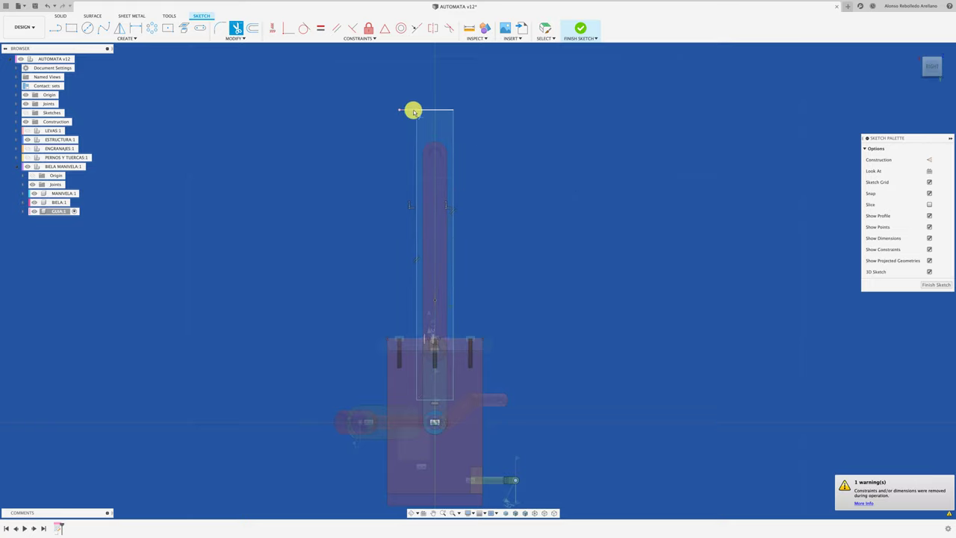
pyautogui.click(406, 110)
# Dimension the tall guide side line at 120 mm.
pyautogui.keyDown('shift'); pyautogui.hscroll(-3, 520, 247); pyautogui.keyUp('shift')
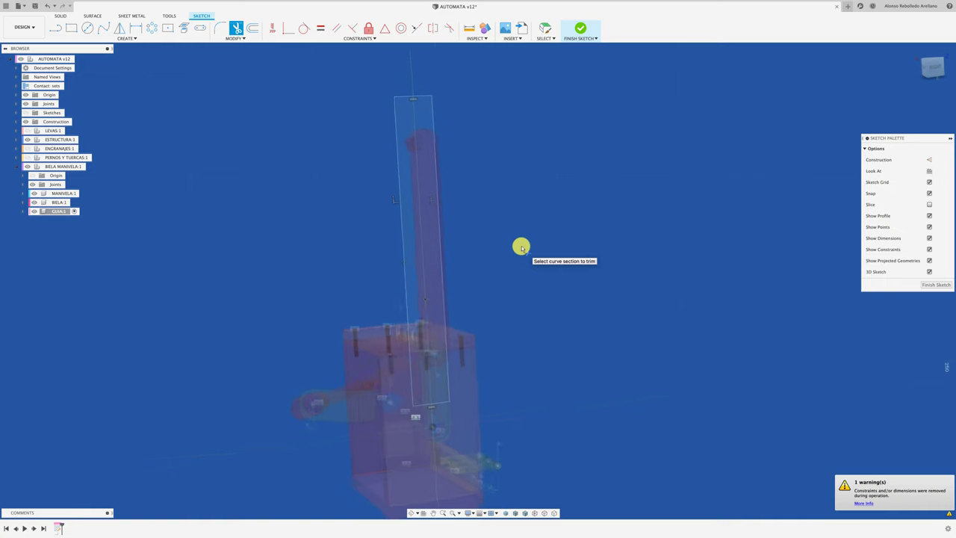
pyautogui.keyDown('shift'); pyautogui.hscroll(-3, 520, 247); pyautogui.keyUp('shift')
pyautogui.keyDown('shift'); pyautogui.hscroll(-3, 520, 248); pyautogui.keyUp('shift')
pyautogui.keyDown('shift'); pyautogui.hscroll(-3, 520, 247); pyautogui.keyUp('shift')
pyautogui.keyDown('shift'); pyautogui.hscroll(-2, 520, 247); pyautogui.keyUp('shift')
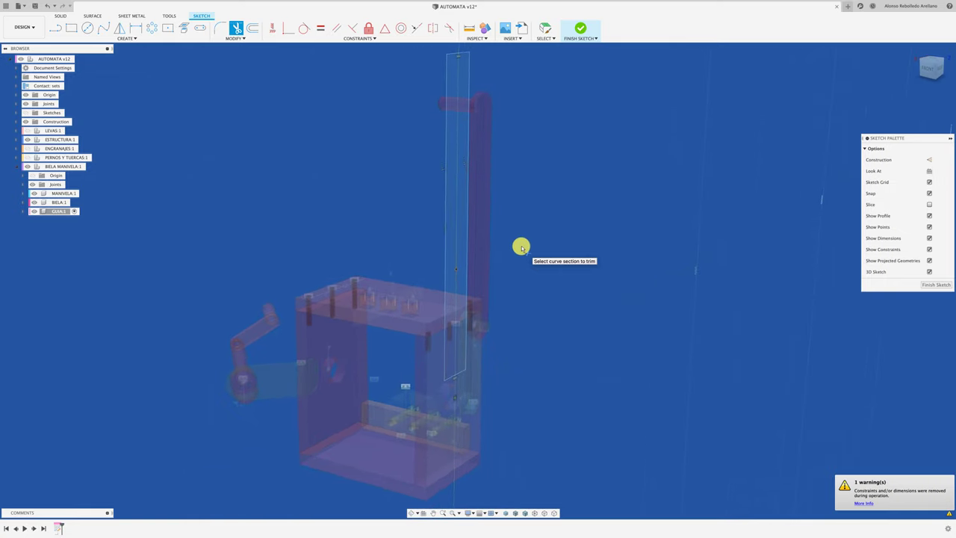
pyautogui.press('d')
pyautogui.click(425, 231)
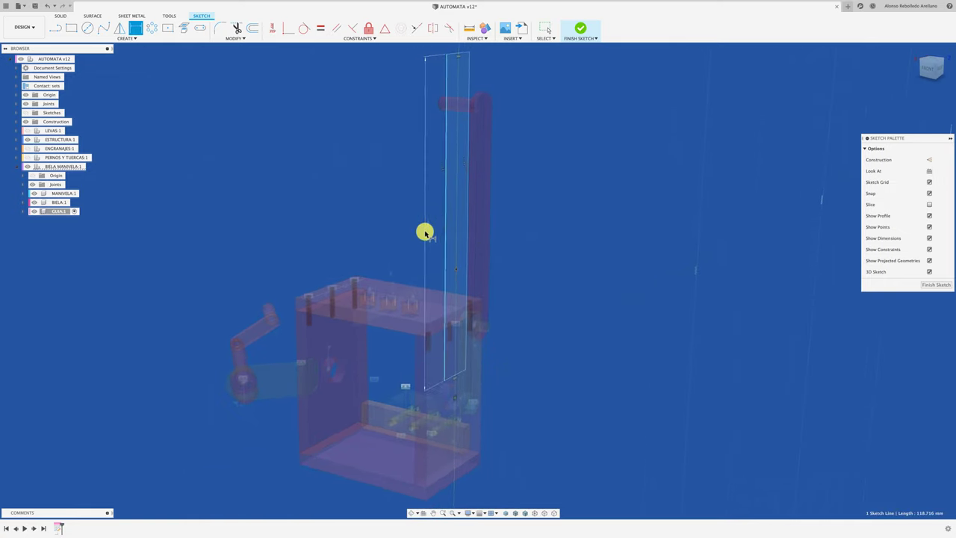
pyautogui.click(425, 233)
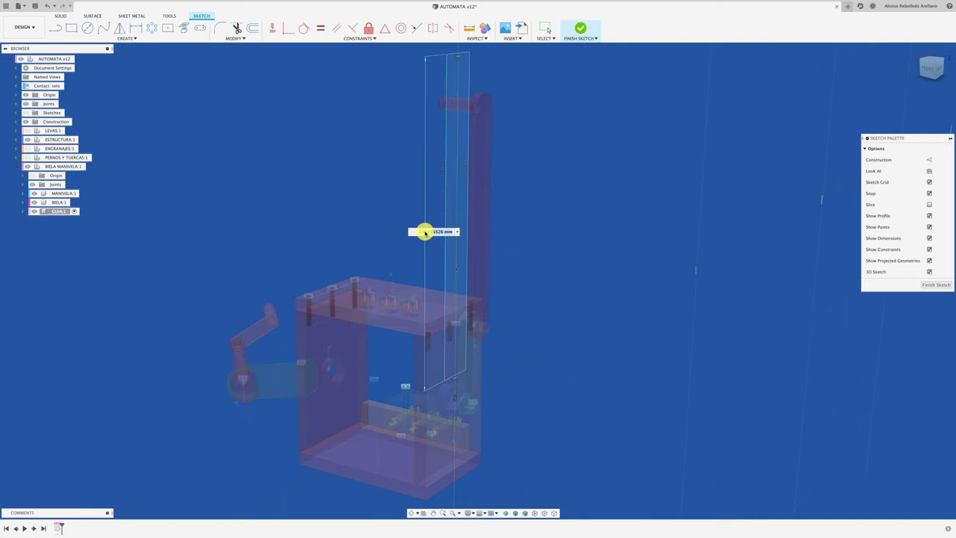
pyautogui.press('Return')
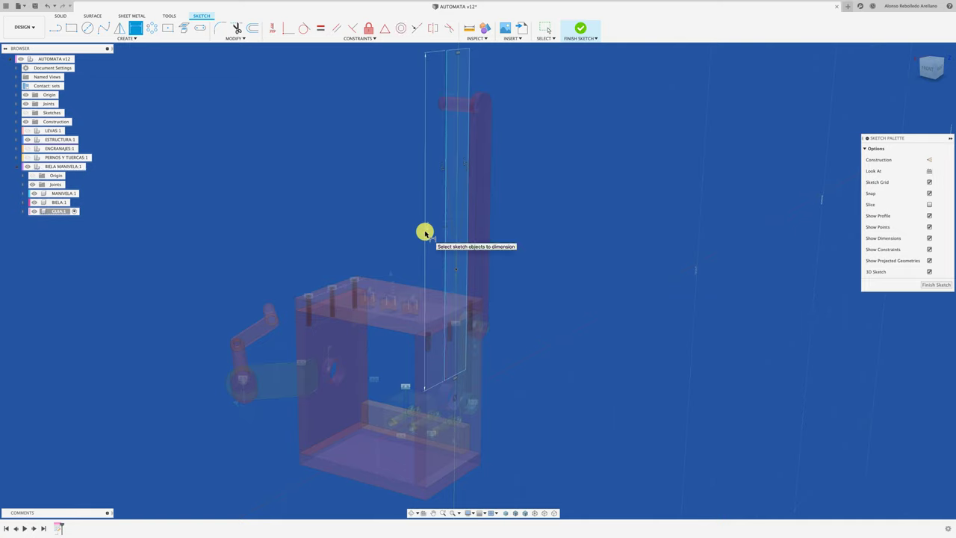
# Extrude the two GUIA guide profiles 3 mm thick as a new body.
pyautogui.press('e')
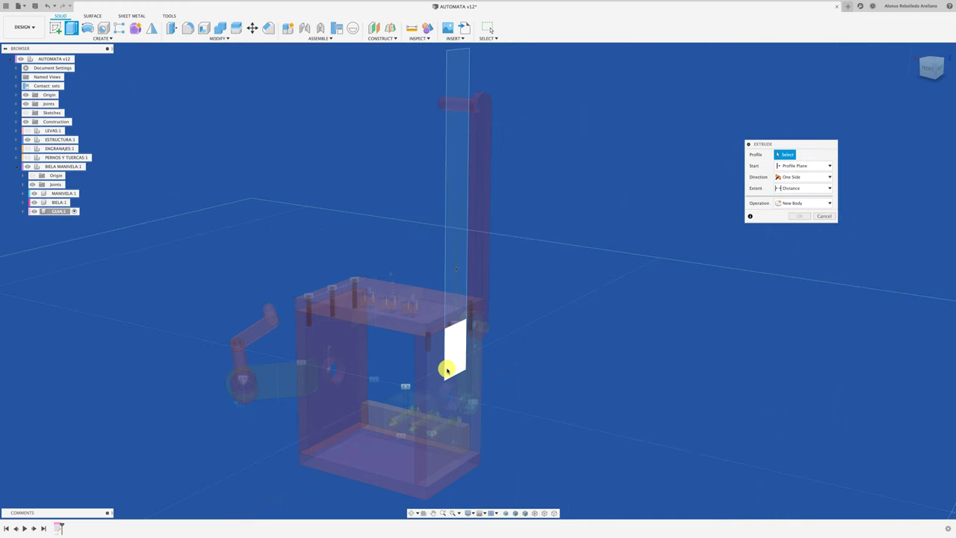
pyautogui.click(451, 321)
pyautogui.click(463, 273)
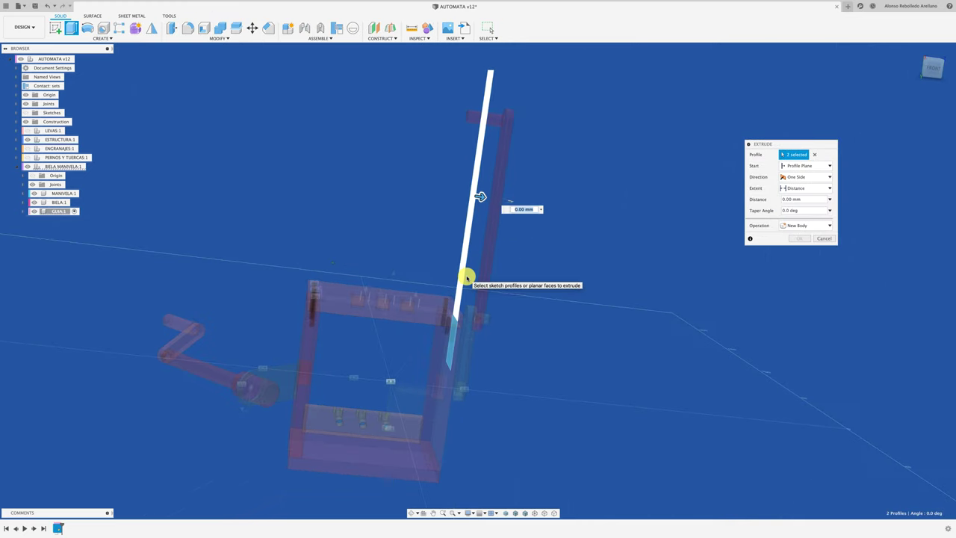
pyautogui.moveTo(465, 273)
pyautogui.keyDown('shift'); pyautogui.mouseDown(button='middle')
pyautogui.moveTo(484, 261)
pyautogui.moveTo(486, 162)
pyautogui.mouseUp(button='middle'); pyautogui.keyUp('shift')
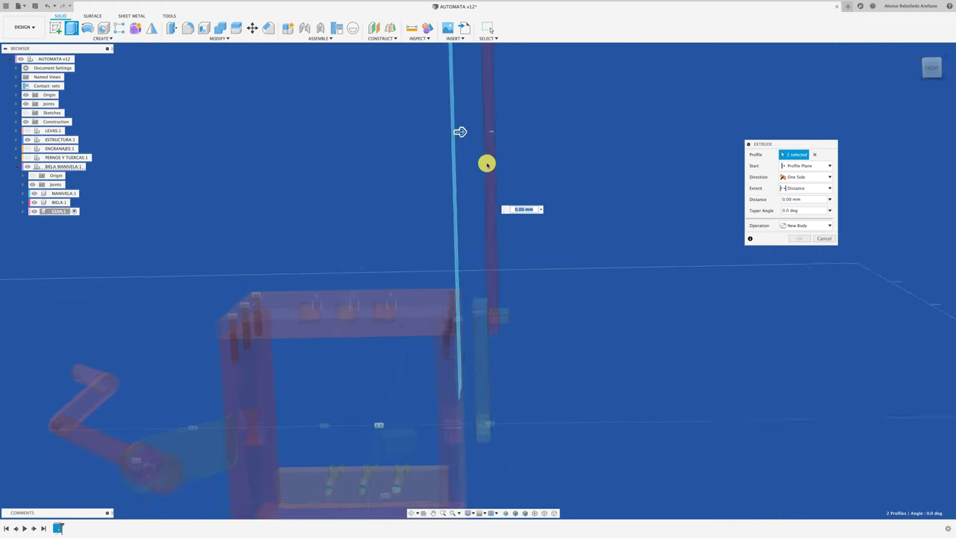
pyautogui.click(933, 69)
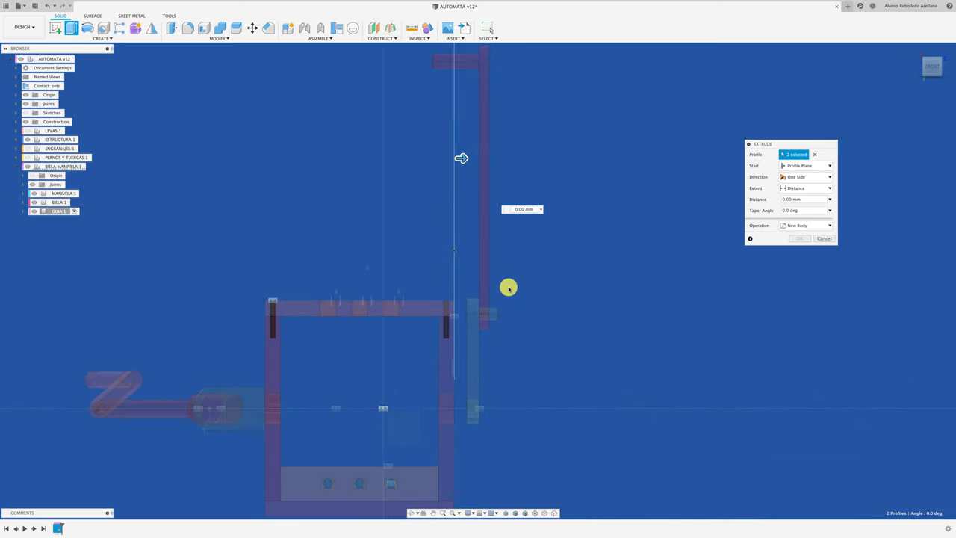
pyautogui.moveTo(462, 152); pyautogui.dragTo(473, 153)
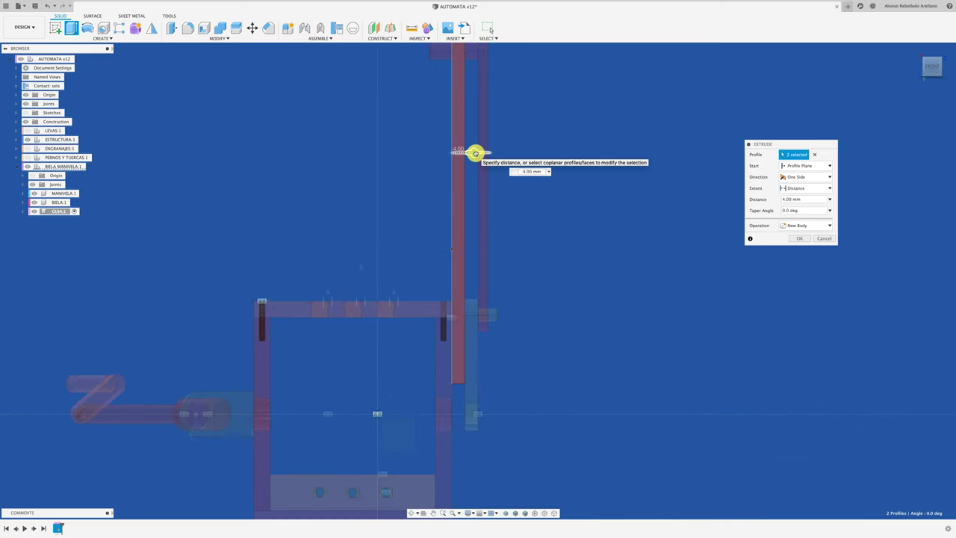
pyautogui.write('3')
pyautogui.press('F6')
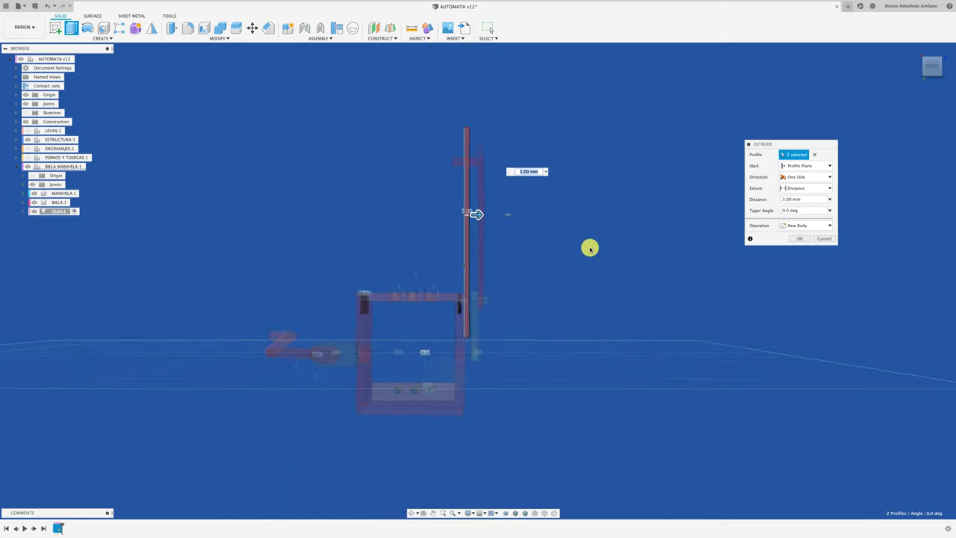
pyautogui.click(796, 238)
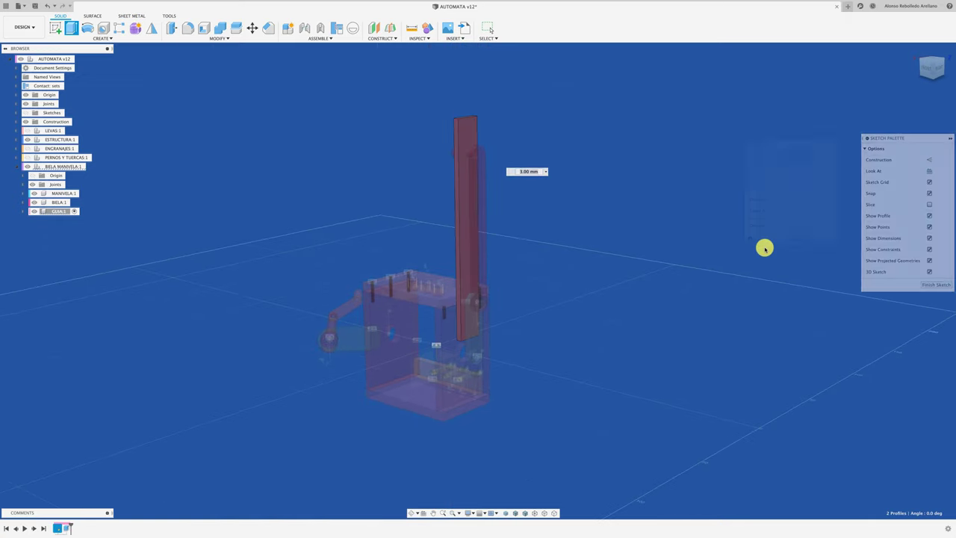
# Activate the root assembly and orbit to view the box from above.
pyautogui.click(78, 59)
pyautogui.press('F6')
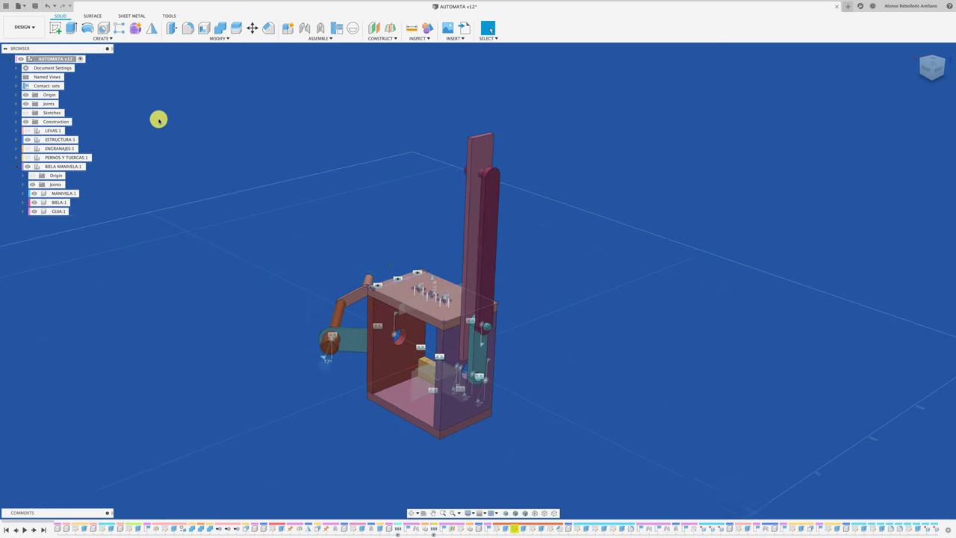
pyautogui.moveTo(299, 216)
pyautogui.keyDown('shift'); pyautogui.mouseDown(button='middle')
pyautogui.moveTo(452, 207)
pyautogui.moveTo(364, 159)
pyautogui.mouseUp(button='middle'); pyautogui.keyUp('shift')
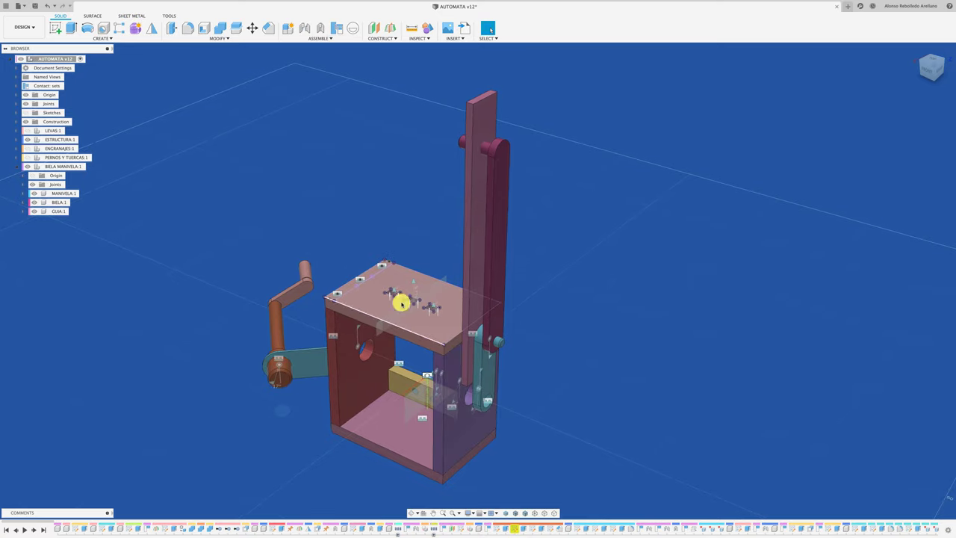
# Add a Rigid as-built joint between the GUIA guide and the second component.
pyautogui.click(319, 28)
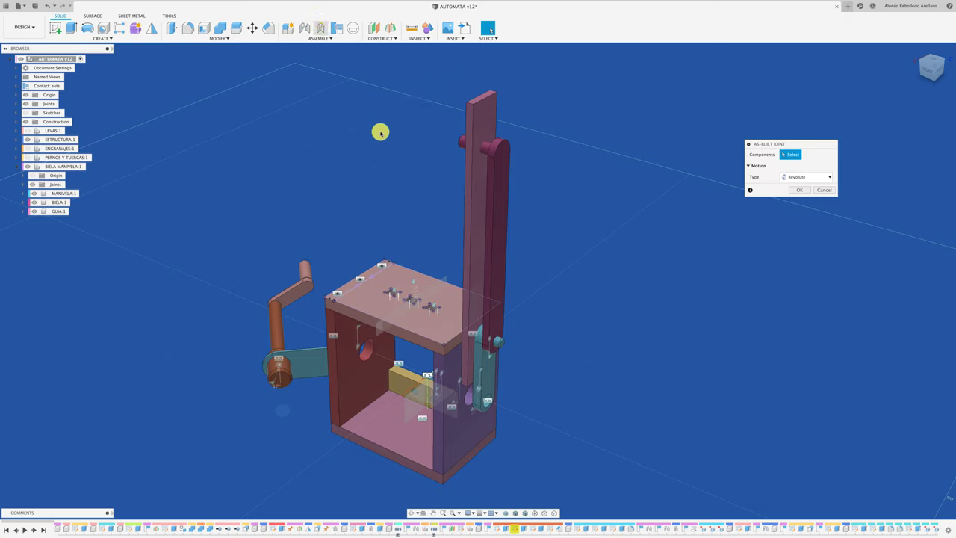
pyautogui.click(473, 241)
pyautogui.click(451, 431)
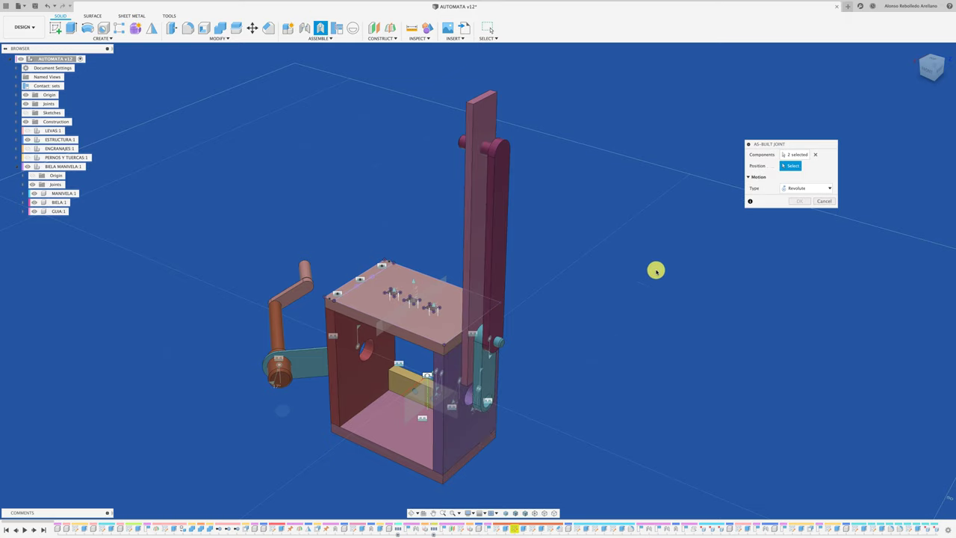
pyautogui.click(783, 188)
pyautogui.click(792, 196)
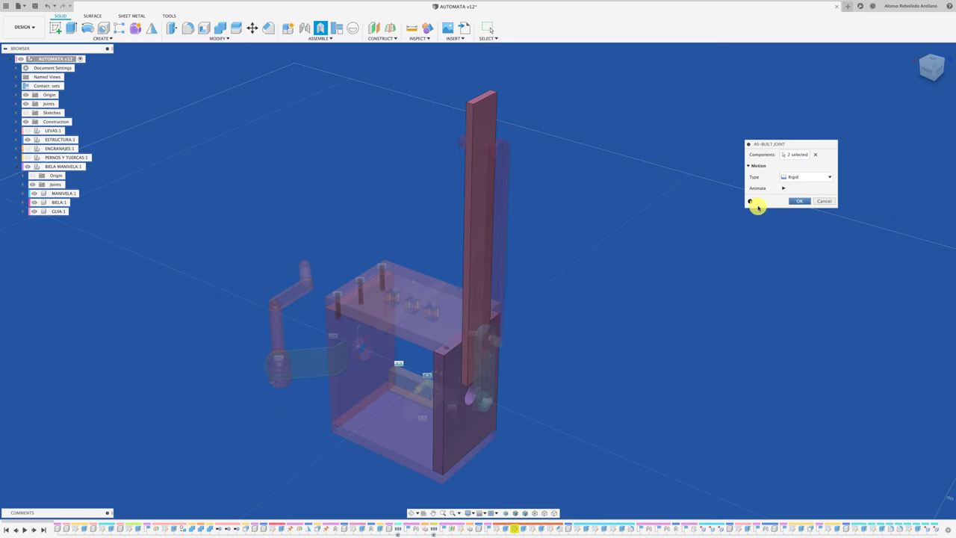
pyautogui.click(800, 202)
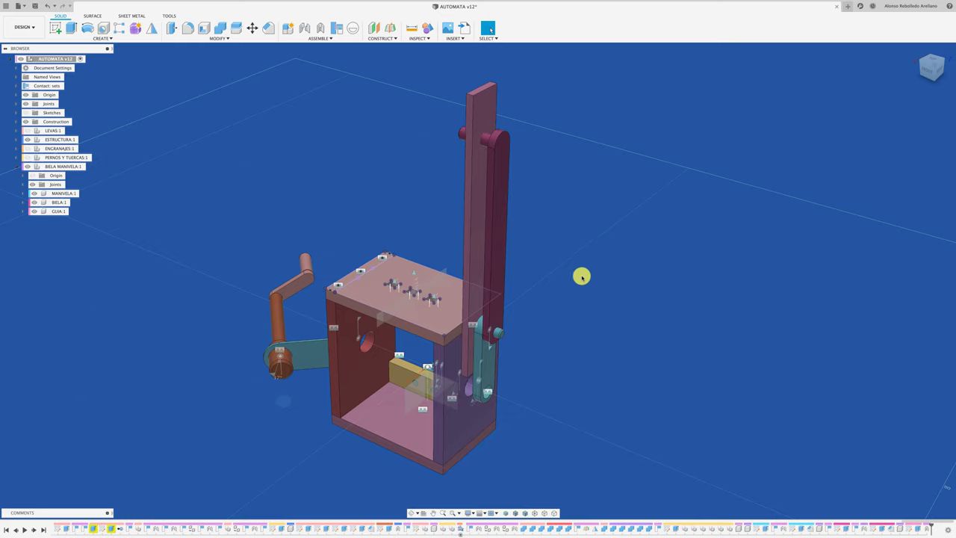
# Combine-cut the overlapping body from the tall guide post, keeping the tool body.
pyautogui.click(219, 33)
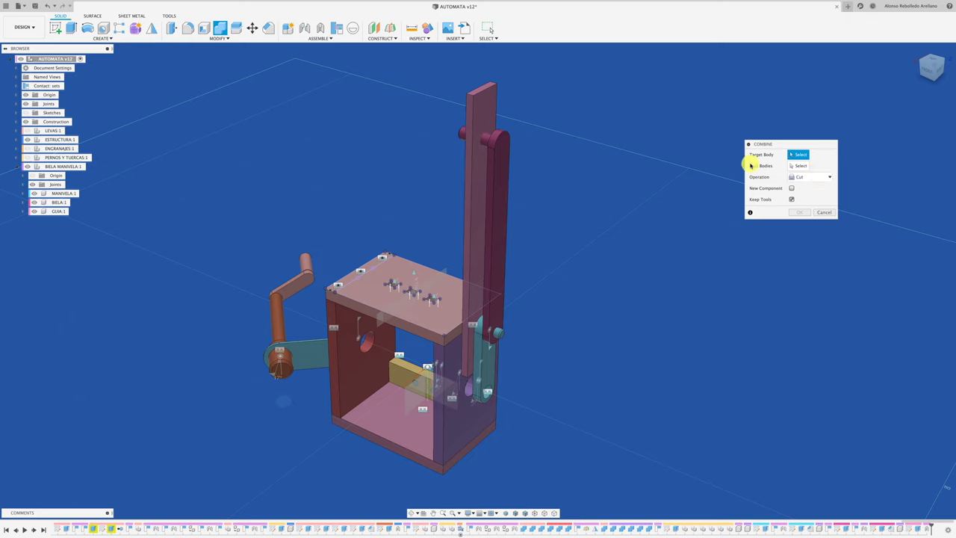
pyautogui.click(798, 155)
pyautogui.click(486, 97)
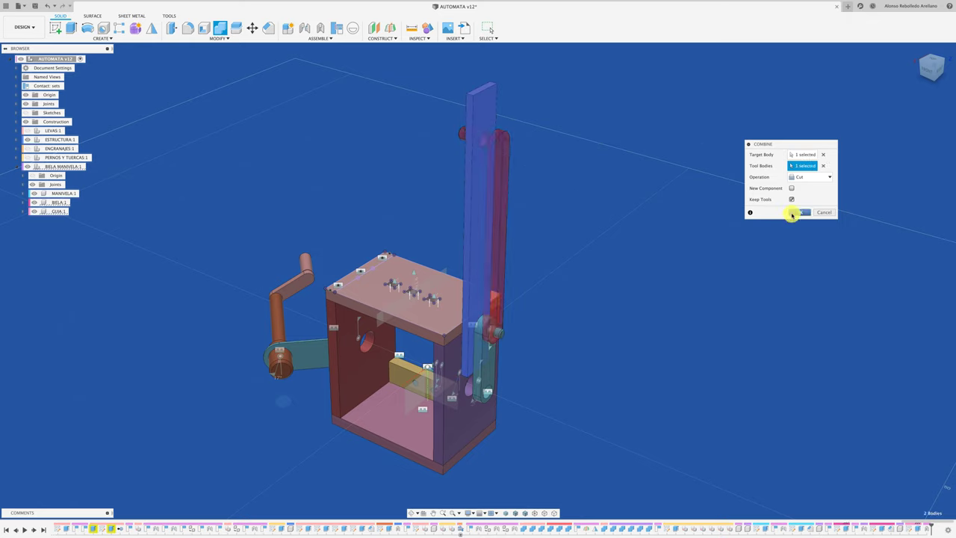
pyautogui.press('Return')
# Swing the red link and crank to check the linkage's clearance.
pyautogui.moveTo(497, 154)
pyautogui.mouseDown()
pyautogui.moveTo(590, 159)
pyautogui.moveTo(510, 369)
pyautogui.moveTo(465, 386)
pyautogui.mouseUp()
pyautogui.keyDown('shift'); pyautogui.moveTo(478, 386); pyautogui.dragTo(454, 315, button='middle'); pyautogui.keyUp('shift')
pyautogui.moveTo(448, 295)
pyautogui.mouseDown()
pyautogui.moveTo(469, 346)
pyautogui.moveTo(478, 338)
pyautogui.moveTo(375, 271)
pyautogui.moveTo(323, 221)
pyautogui.mouseUp()
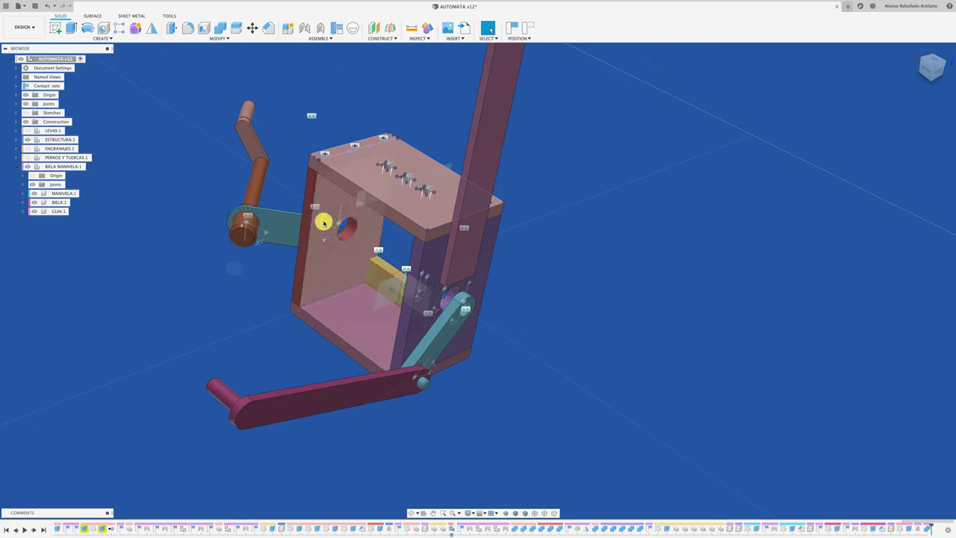
# Swing the crank linkage to a new position and expand the browser's Joints folder.
pyautogui.click(319, 218)
pyautogui.click(321, 223)
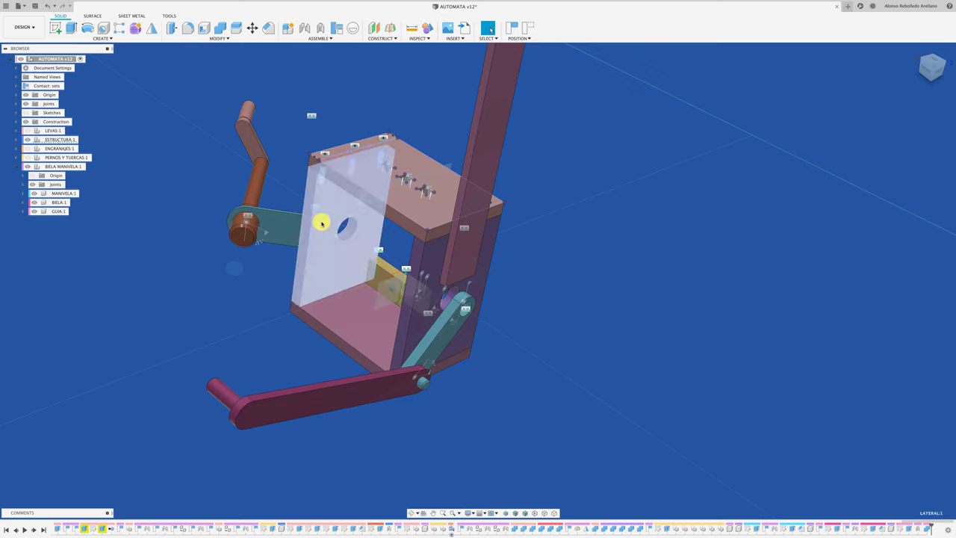
pyautogui.click(322, 222)
pyautogui.click(321, 224)
pyautogui.click(321, 224)
pyautogui.moveTo(439, 335)
pyautogui.mouseDown()
pyautogui.moveTo(493, 348)
pyautogui.moveTo(476, 358)
pyautogui.moveTo(482, 335)
pyautogui.moveTo(467, 343)
pyautogui.moveTo(424, 303)
pyautogui.moveTo(361, 210)
pyautogui.moveTo(322, 224)
pyautogui.moveTo(333, 241)
pyautogui.moveTo(397, 272)
pyautogui.moveTo(380, 282)
pyautogui.mouseUp()
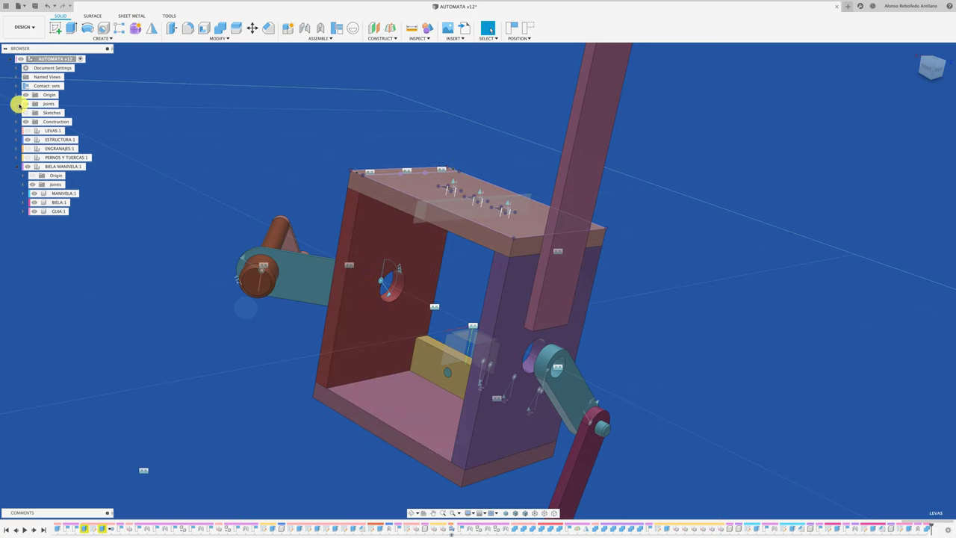
pyautogui.click(16, 105)
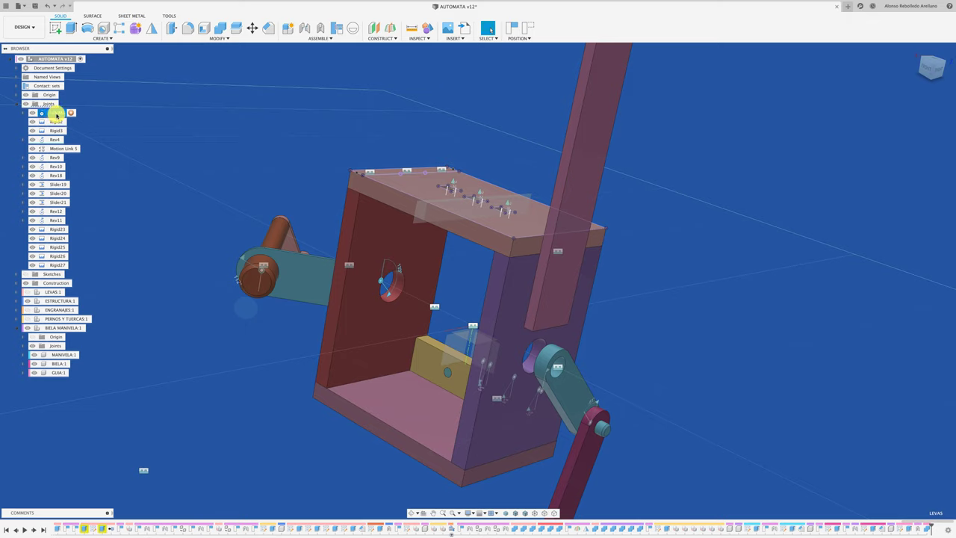
# Animate the whole mechanism from the LEVAS joint's options.
pyautogui.rightClick(56, 115)
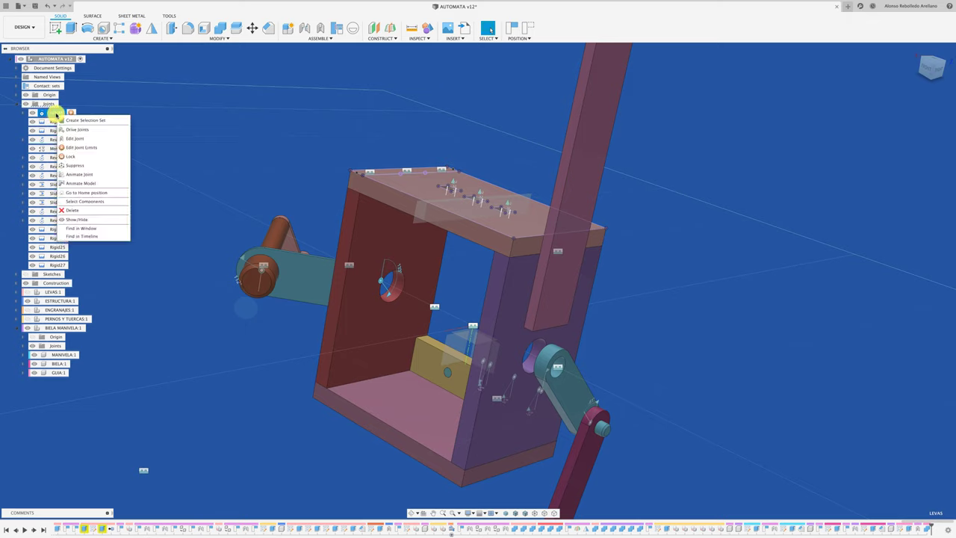
pyautogui.click(79, 192)
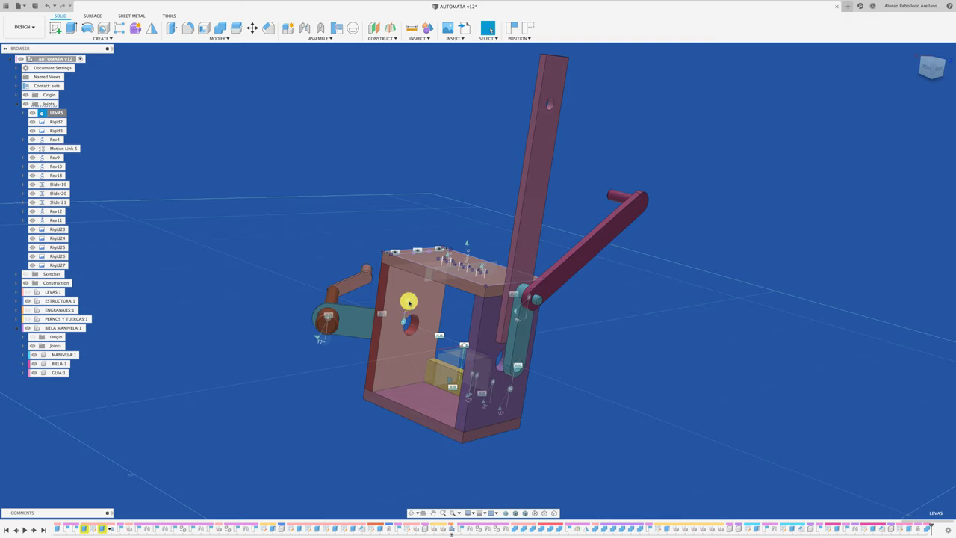
pyautogui.click(408, 302)
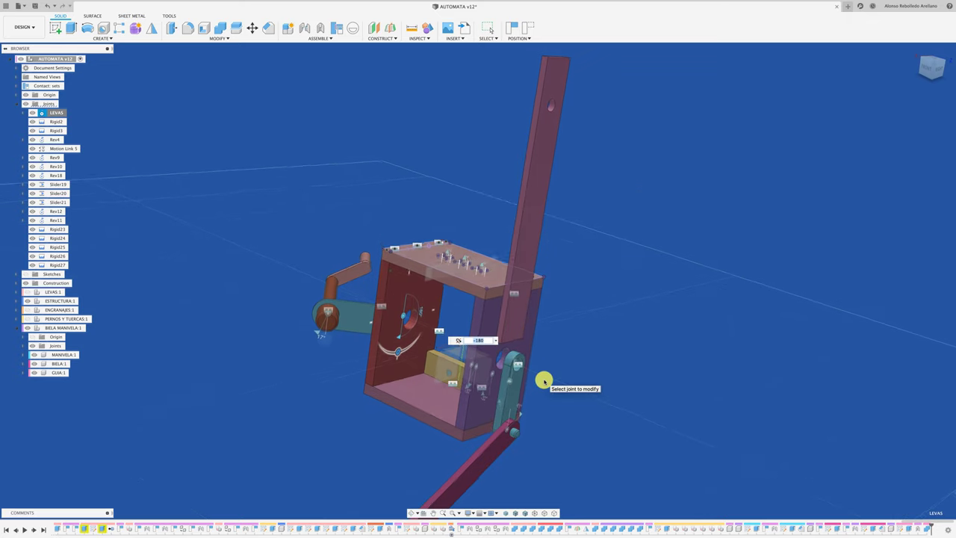
pyautogui.keyDown('shift'); pyautogui.moveTo(542, 377); pyautogui.dragTo(518, 386, button='middle'); pyautogui.keyUp('shift')
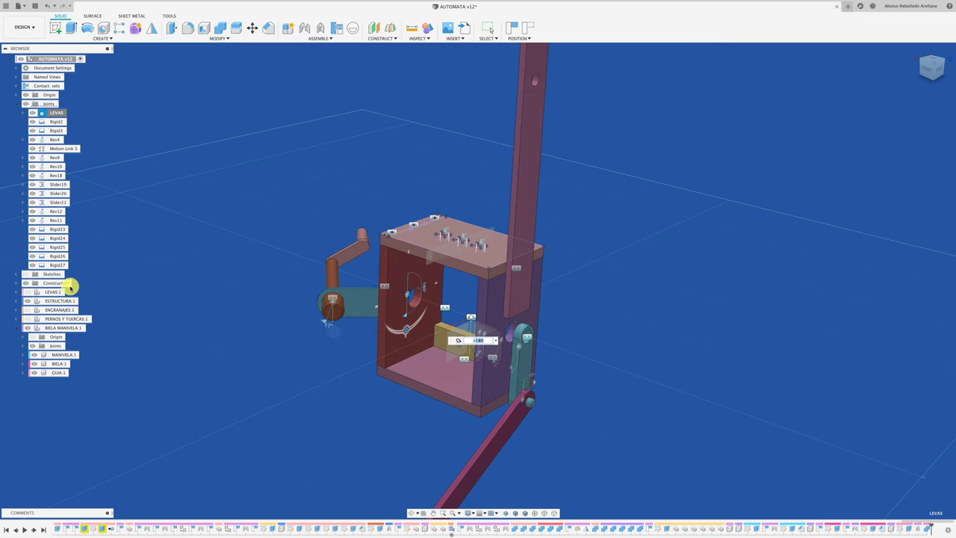
# Show LEVAS:1 again and drive the LEVAS joint angle to -180 degrees.
pyautogui.click(29, 292)
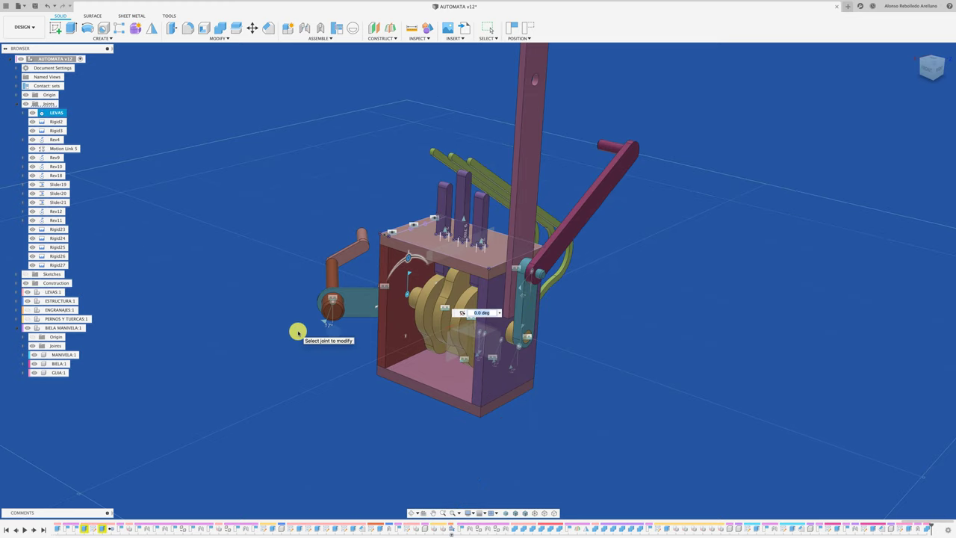
pyautogui.scroll(2, 299, 330)
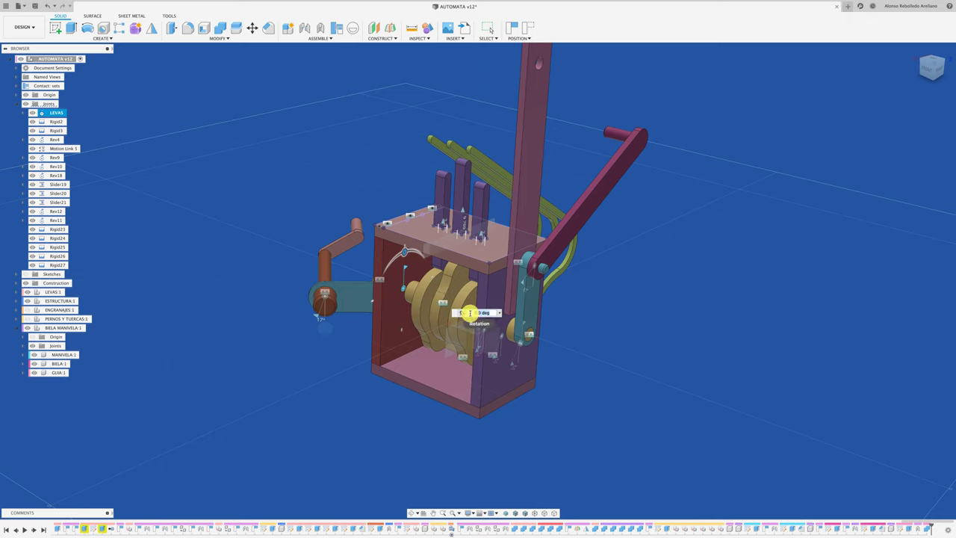
pyautogui.write('-180')
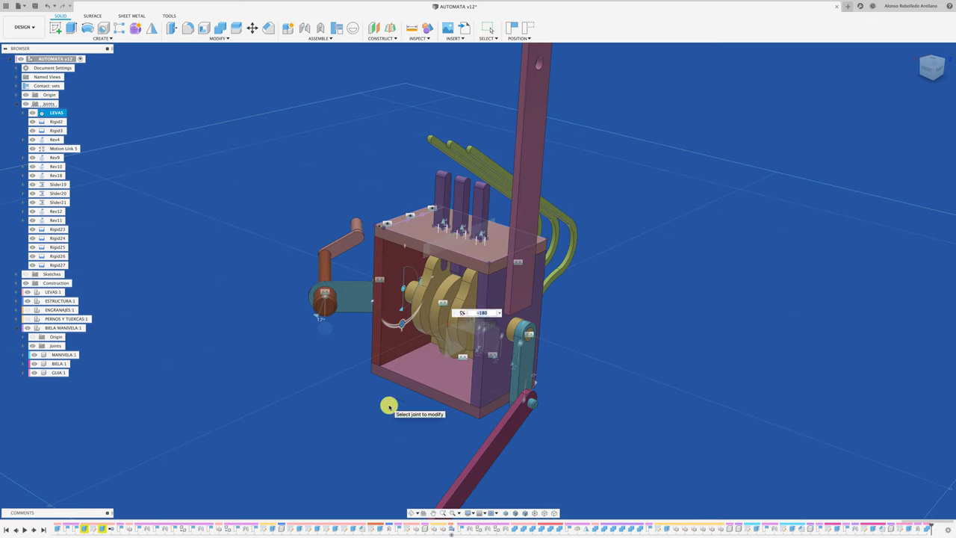
pyautogui.press('Return')
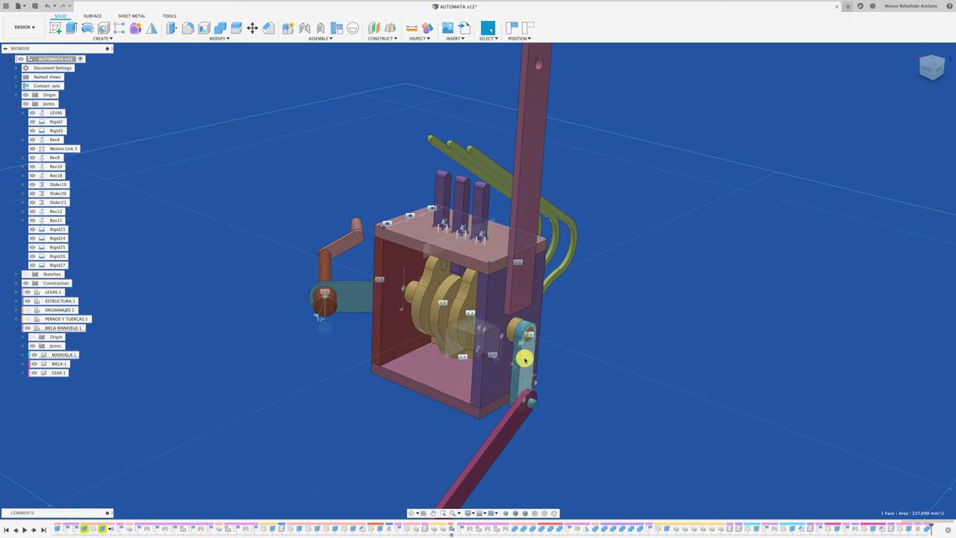
pyautogui.rightClick(65, 356)
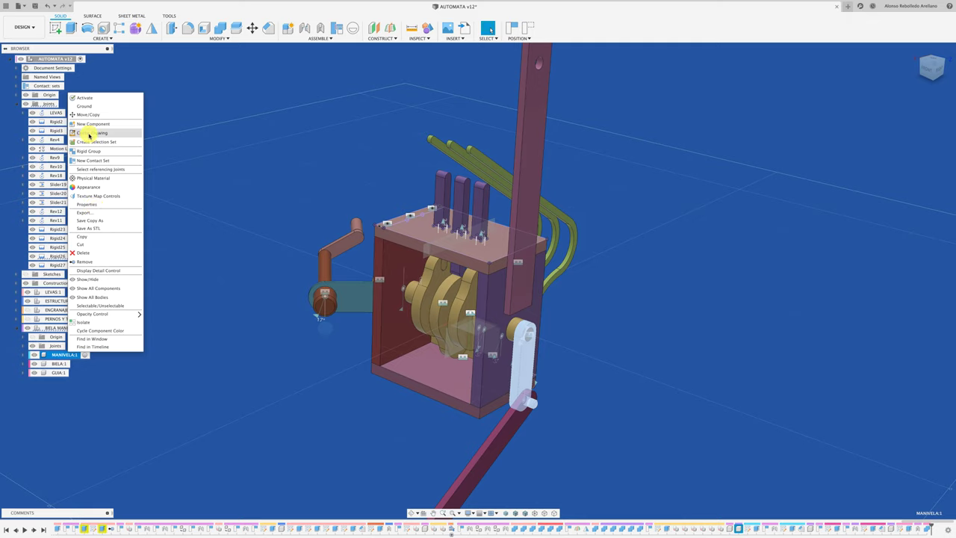
# Activate MANIVELA:1 and swing the crank arm near-vertical without capturing positions.
pyautogui.click(88, 97)
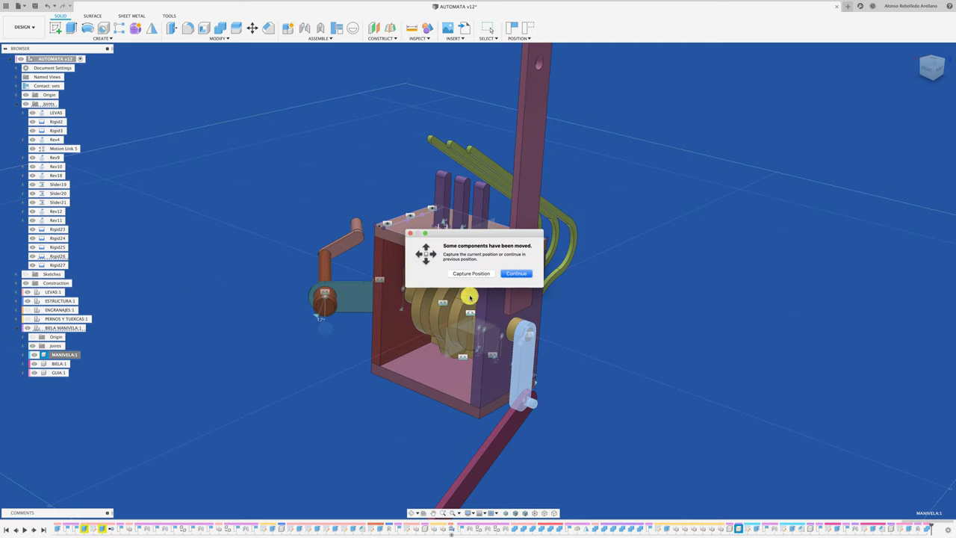
pyautogui.click(486, 274)
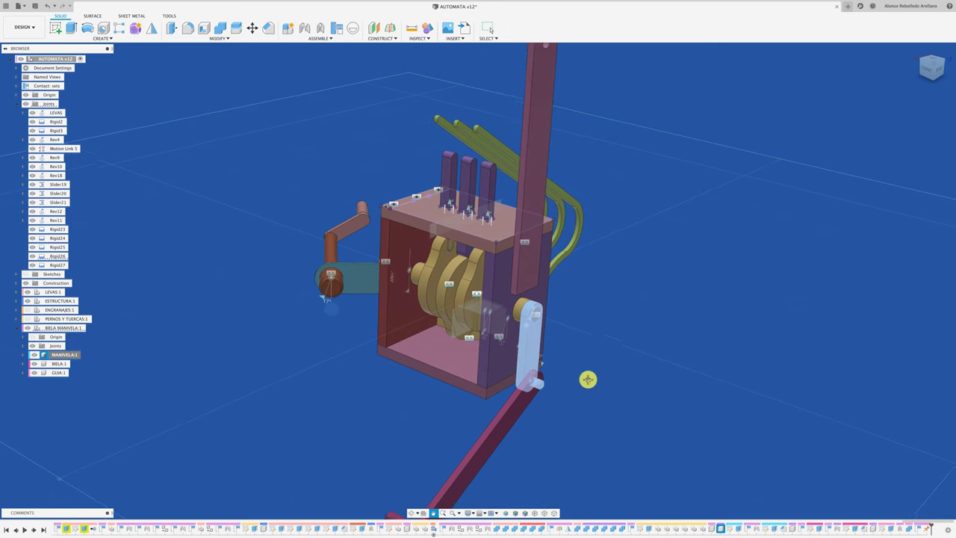
pyautogui.scroll(-5, 585, 378)
pyautogui.scroll(3, 472, 403)
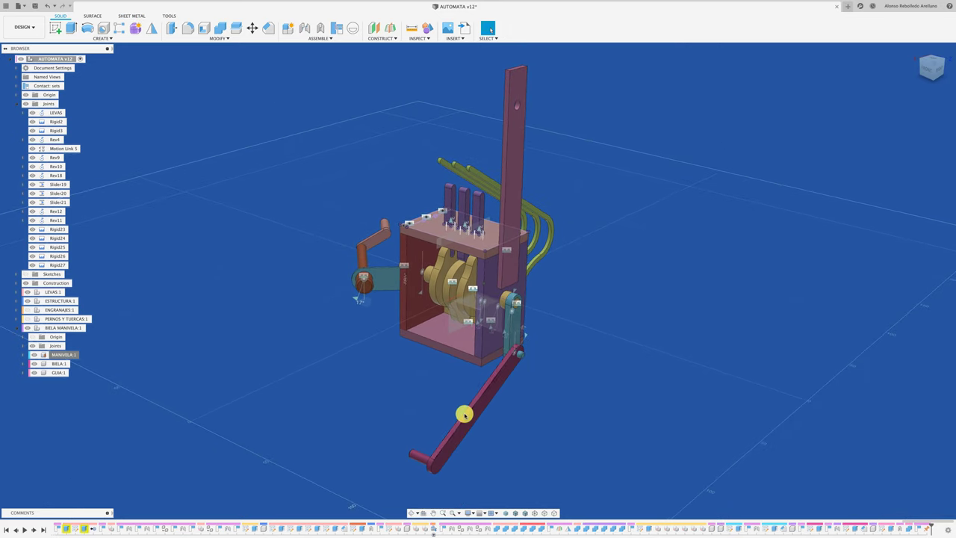
pyautogui.moveTo(466, 409)
pyautogui.mouseDown()
pyautogui.moveTo(478, 311)
pyautogui.moveTo(497, 290)
pyautogui.moveTo(505, 294)
pyautogui.mouseUp()
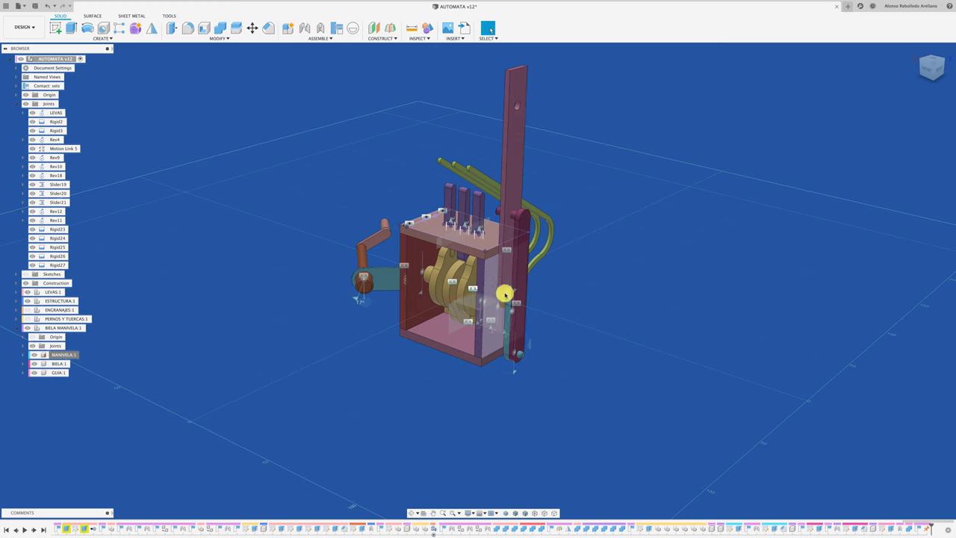
pyautogui.scroll(4, 582, 318)
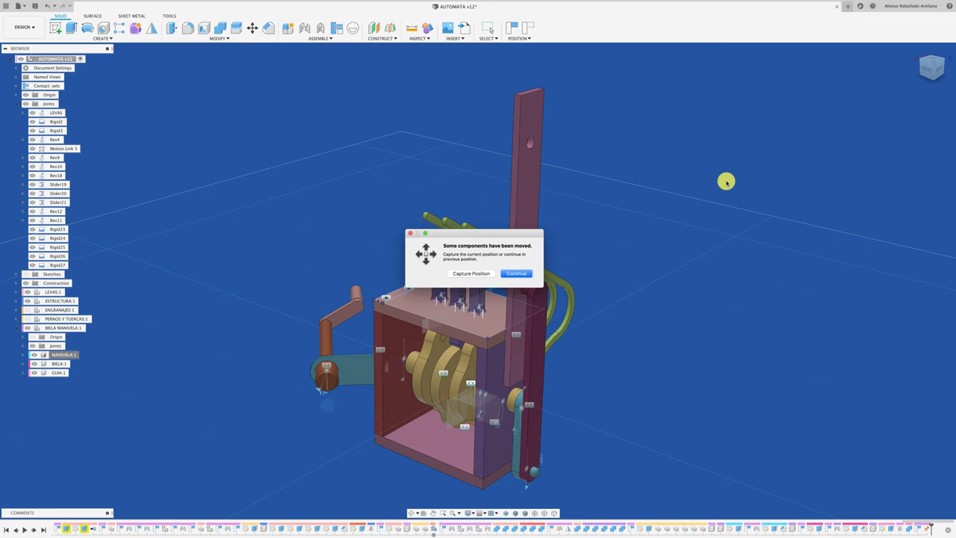
pyautogui.click(497, 273)
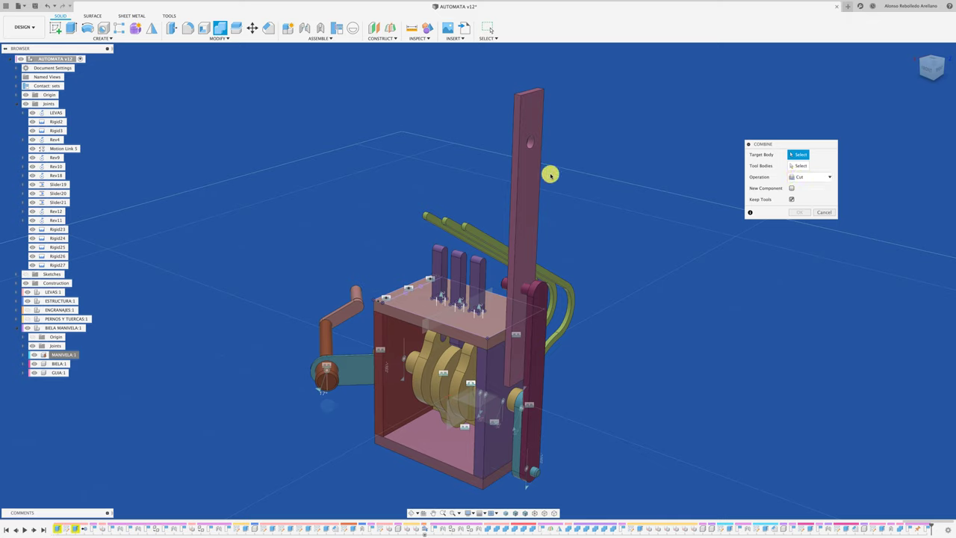
# Cut the pink vertical link's shape out of the tall guide bar.
pyautogui.click(530, 177)
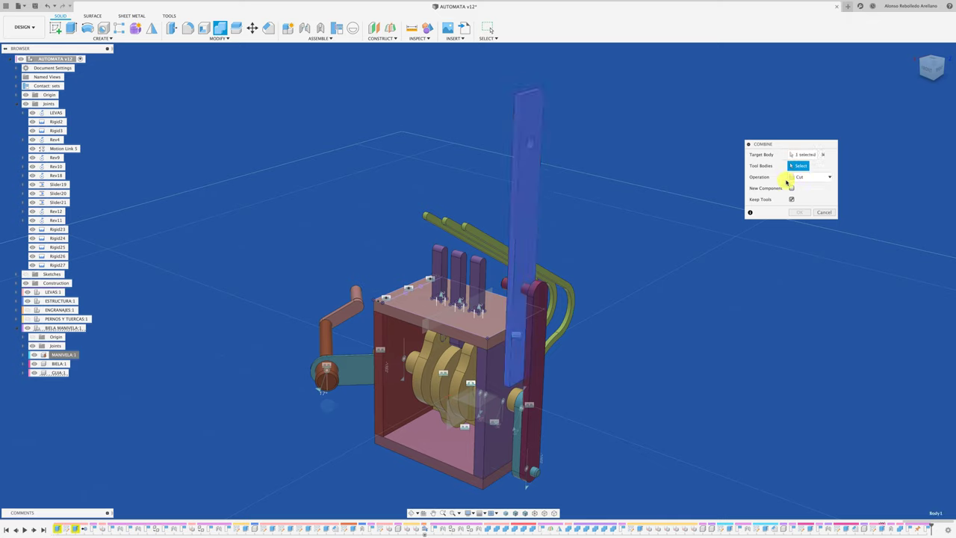
pyautogui.click(528, 287)
pyautogui.click(796, 215)
pyautogui.scroll(-5, 630, 317)
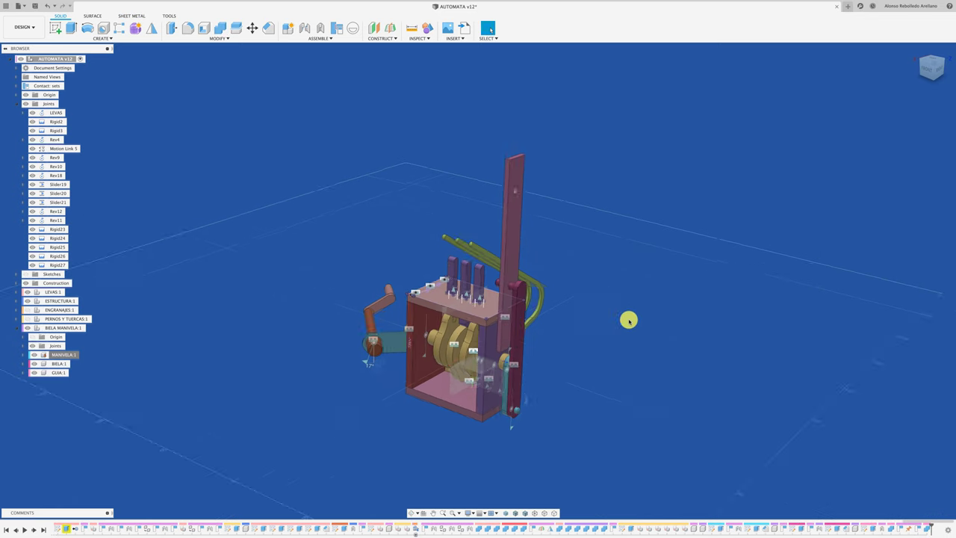
pyautogui.moveTo(533, 324); pyautogui.dragTo(580, 335)
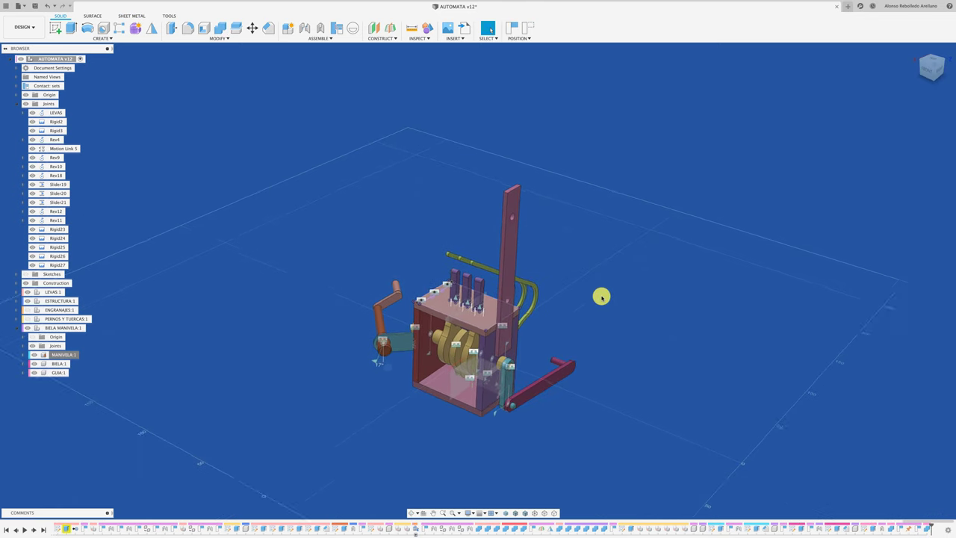
pyautogui.keyDown('shift'); pyautogui.moveTo(601, 294); pyautogui.dragTo(498, 286, button='middle'); pyautogui.keyUp('shift')
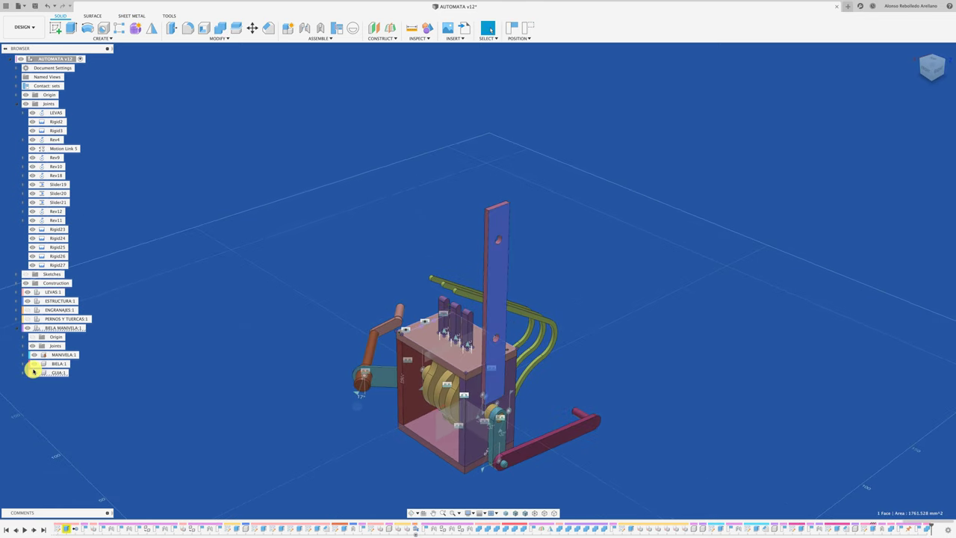
# Activate GUIA:1 and start a sketch on the guide bar's face.
pyautogui.click(61, 373)
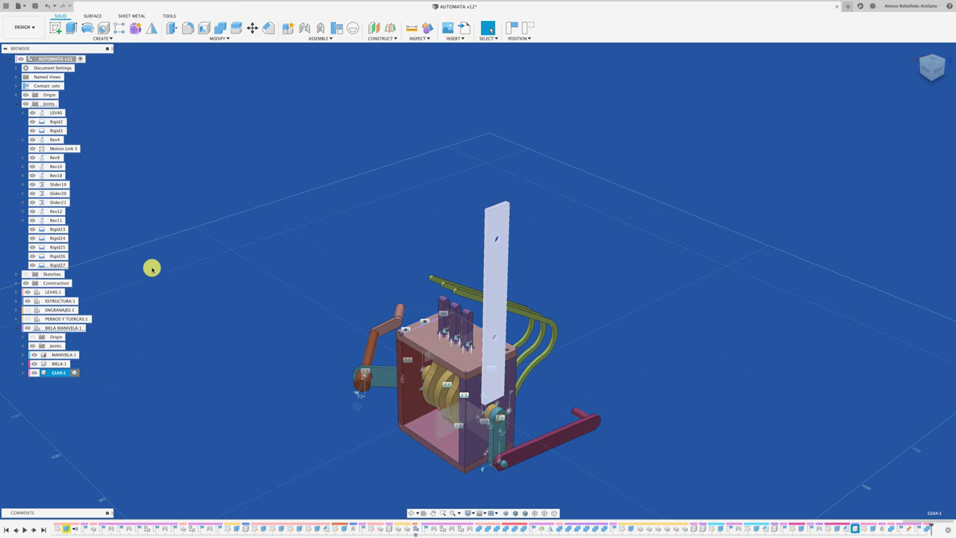
pyautogui.click(74, 372)
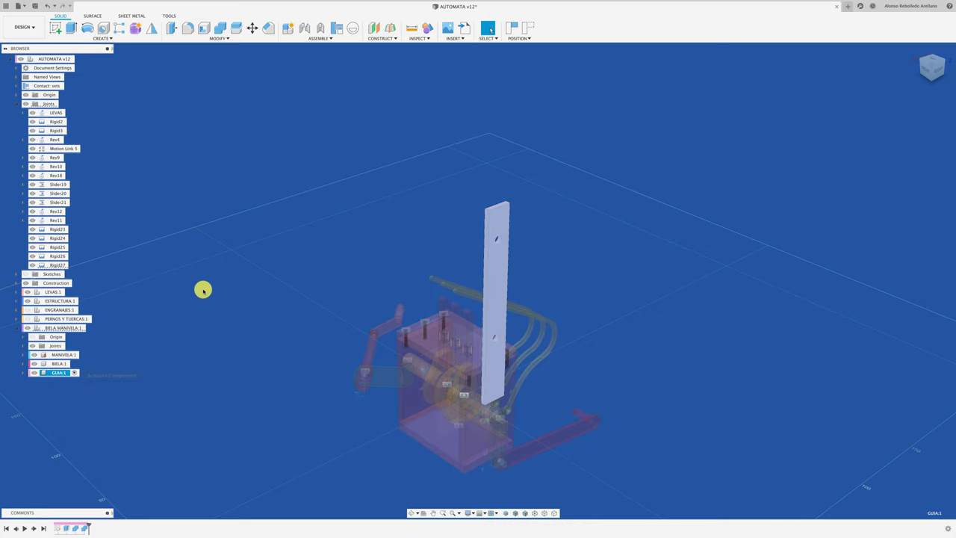
pyautogui.click(59, 29)
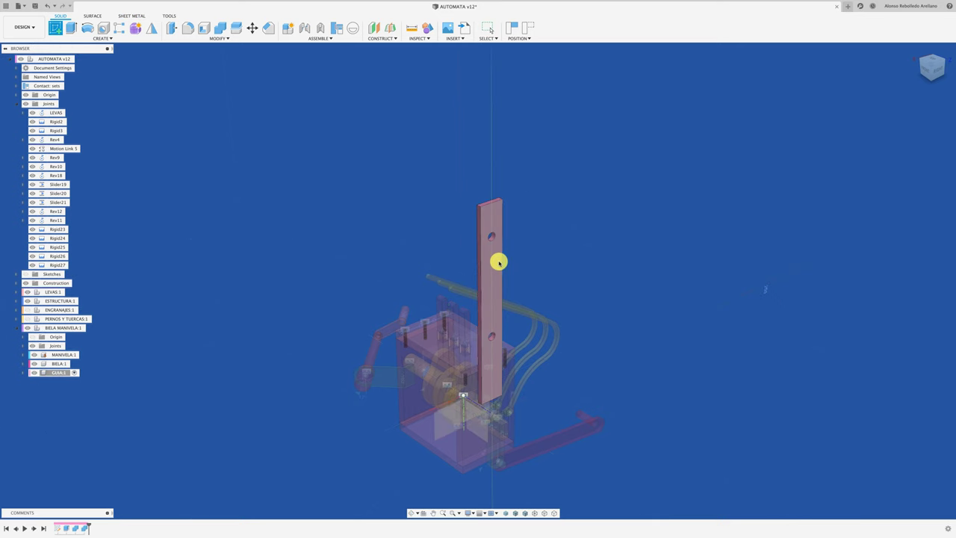
pyautogui.click(498, 262)
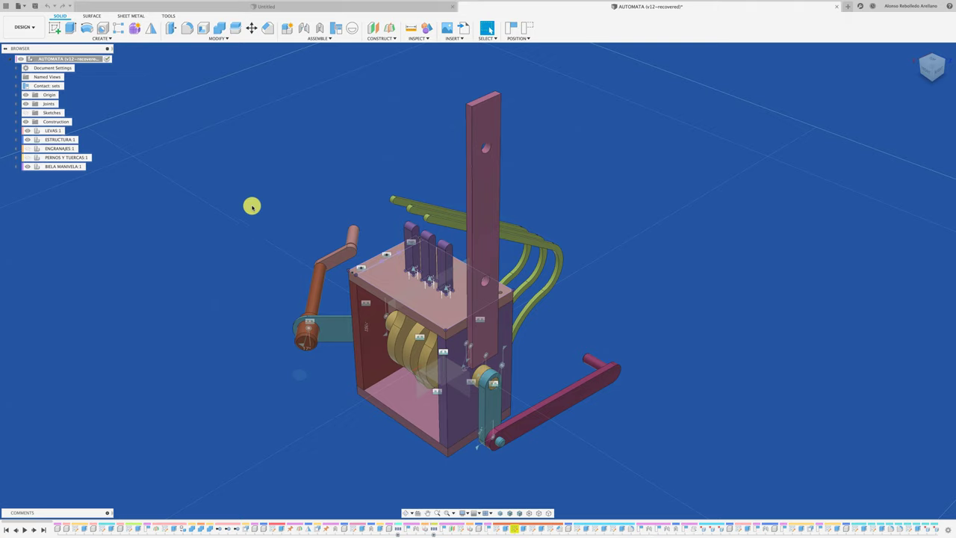
# Isolate GUIA:1, view it face-on, make it active, and start a new sketch.
pyautogui.click(16, 166)
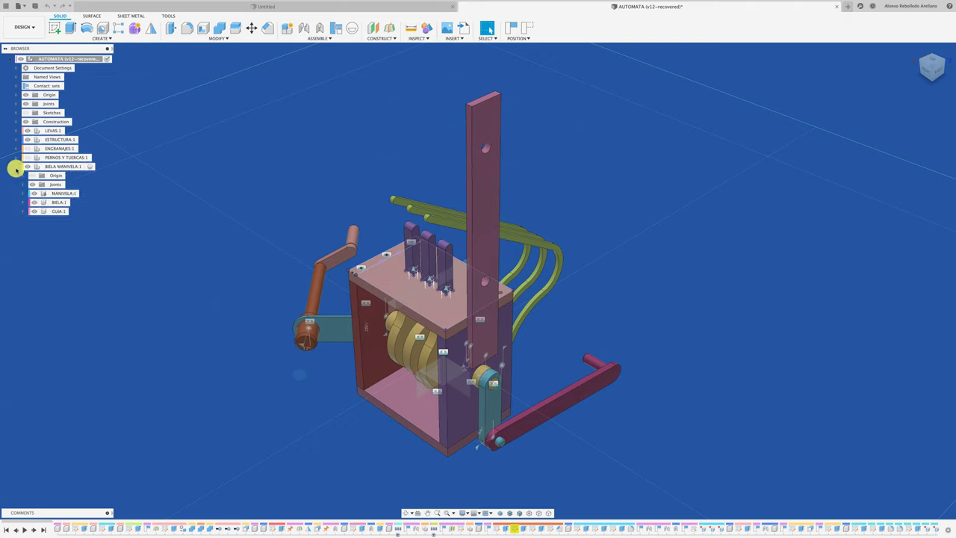
pyautogui.rightClick(51, 211)
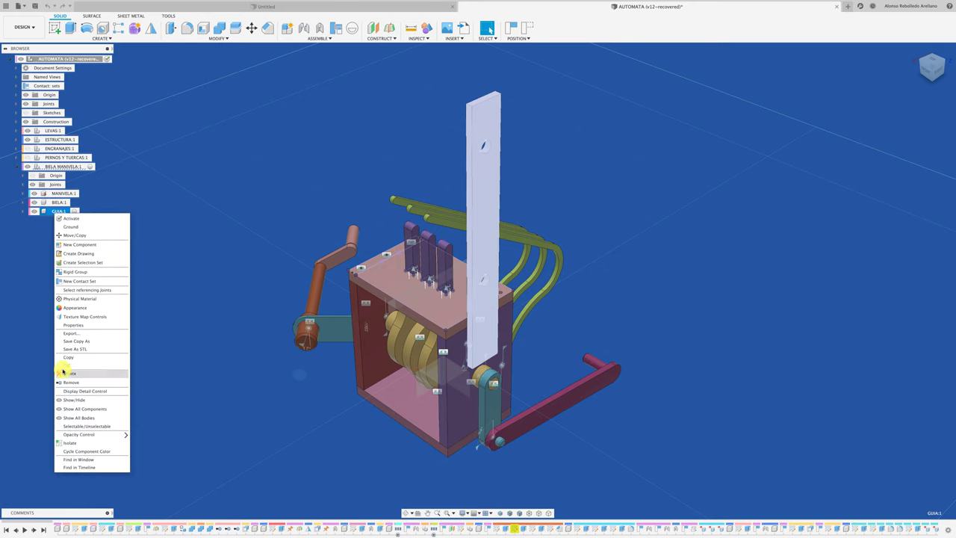
pyautogui.click(87, 445)
pyautogui.moveTo(205, 353)
pyautogui.keyDown('shift'); pyautogui.mouseDown(button='middle')
pyautogui.moveTo(229, 324)
pyautogui.moveTo(881, 79)
pyautogui.mouseUp(button='middle'); pyautogui.keyUp('shift')
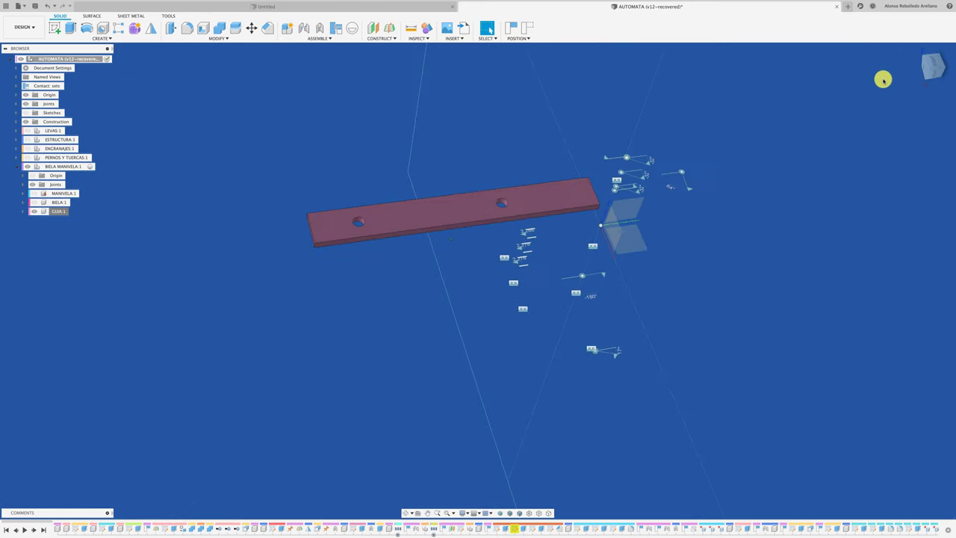
pyautogui.click(933, 65)
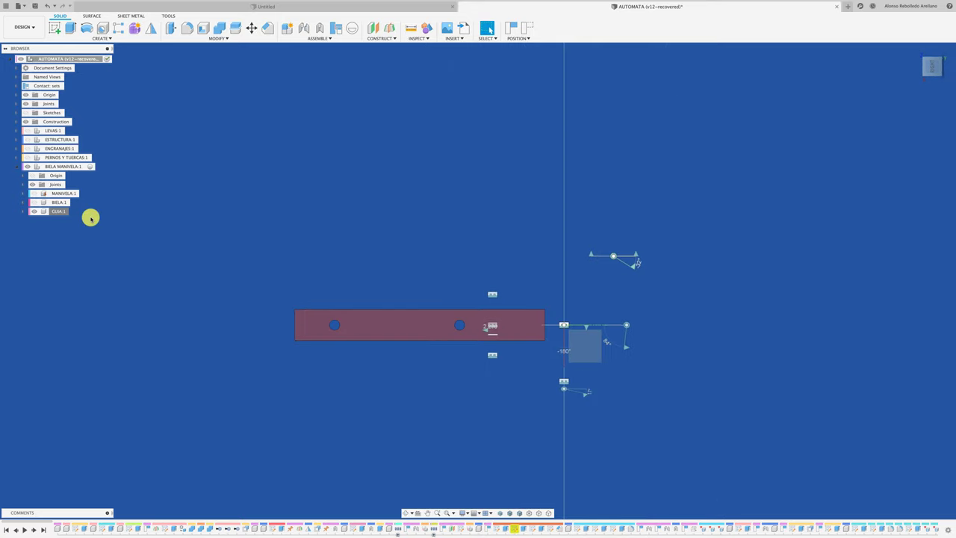
pyautogui.click(73, 212)
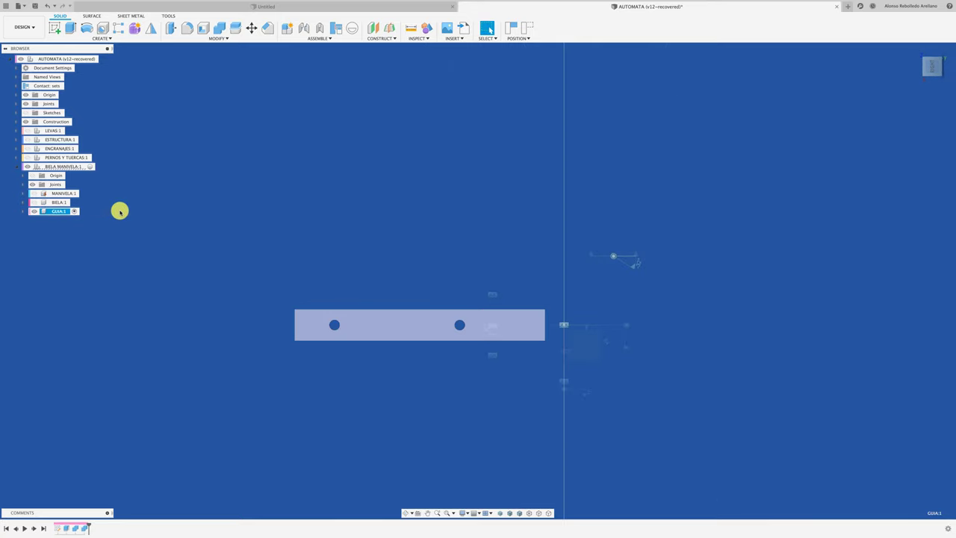
pyautogui.click(54, 28)
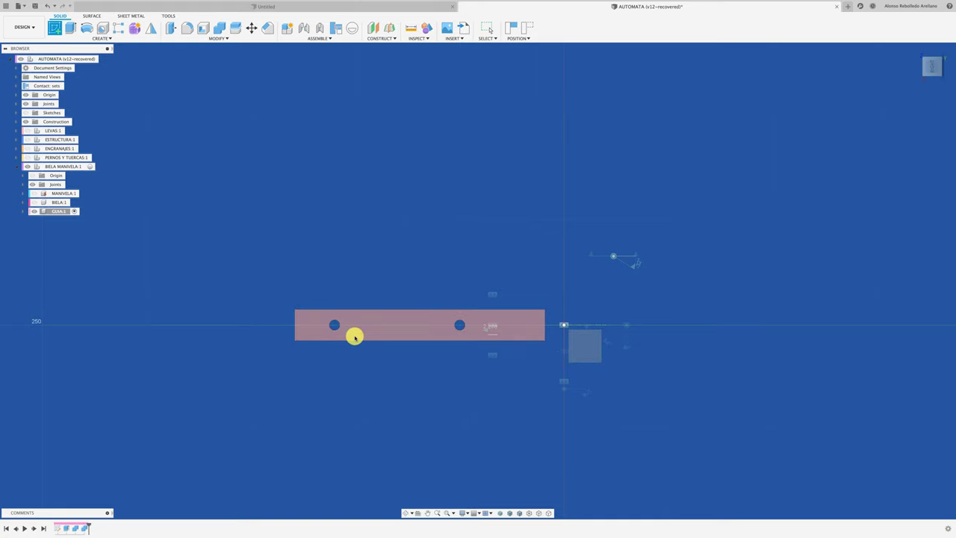
# Sketch on the guide face and draw vertical lines up from both hole centres.
pyautogui.click(354, 335)
pyautogui.click(471, 274)
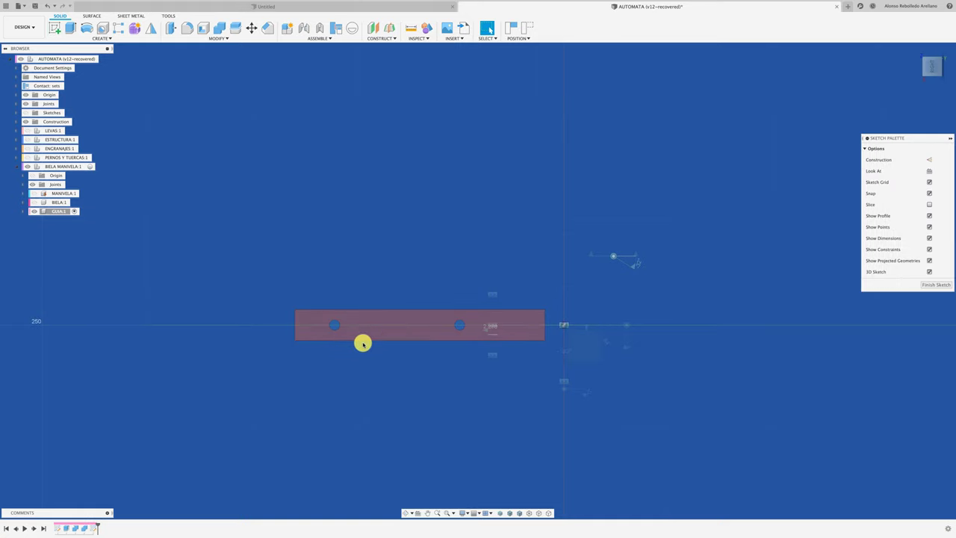
pyautogui.scroll(3, 353, 356)
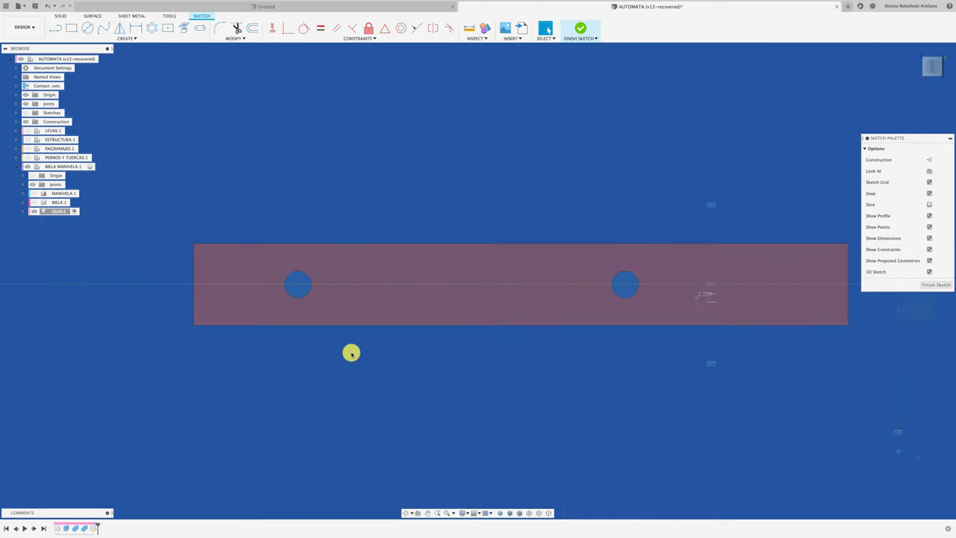
pyautogui.press('l')
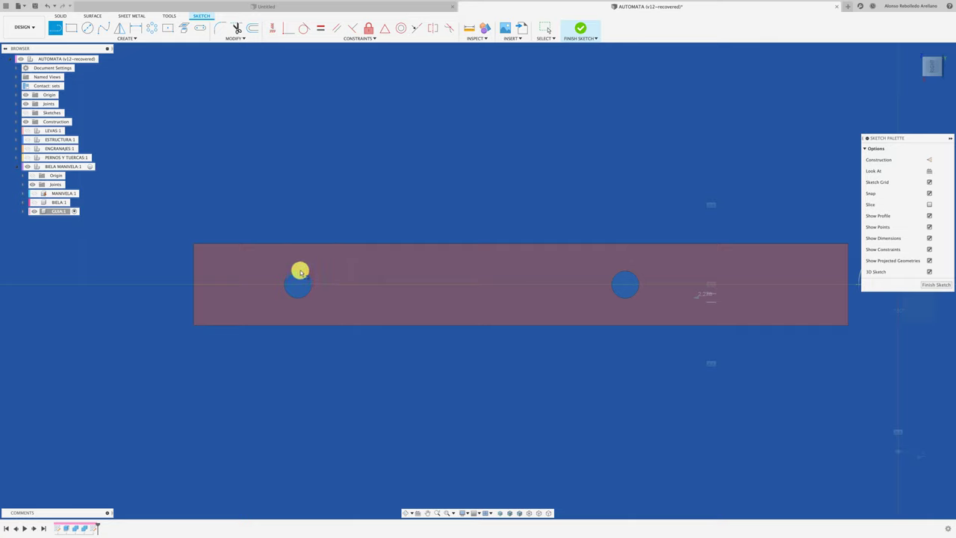
pyautogui.click(297, 284)
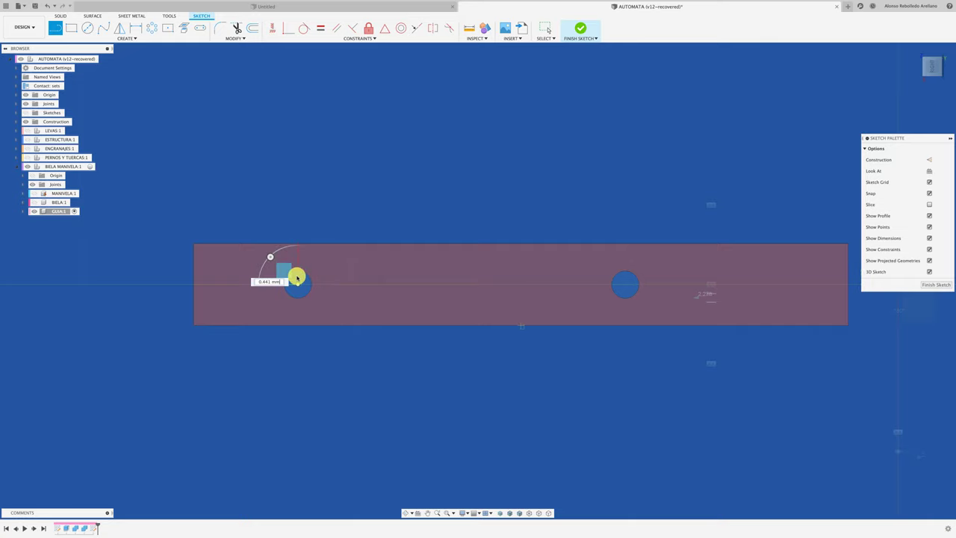
pyautogui.click(298, 224)
pyautogui.press('Escape')
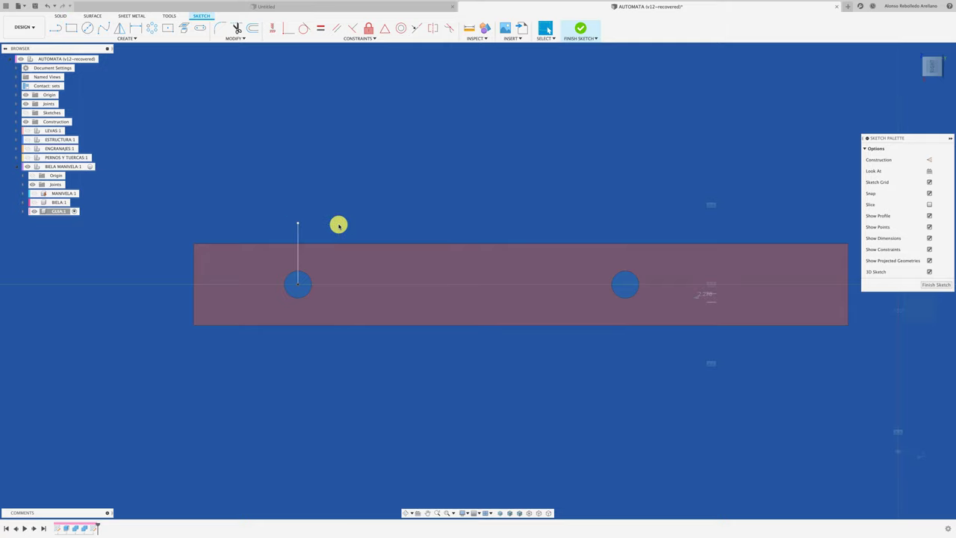
pyautogui.press('l')
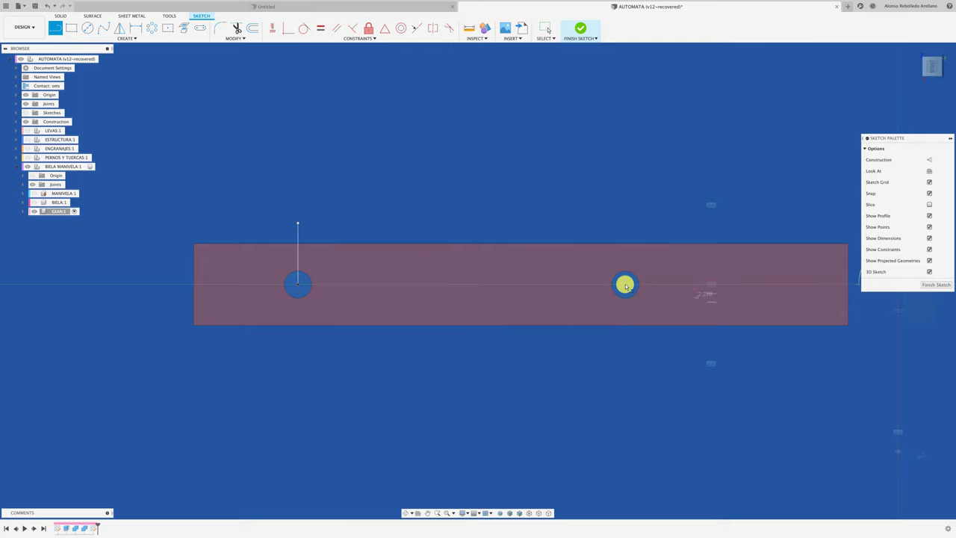
pyautogui.click(626, 286)
pyautogui.click(625, 212)
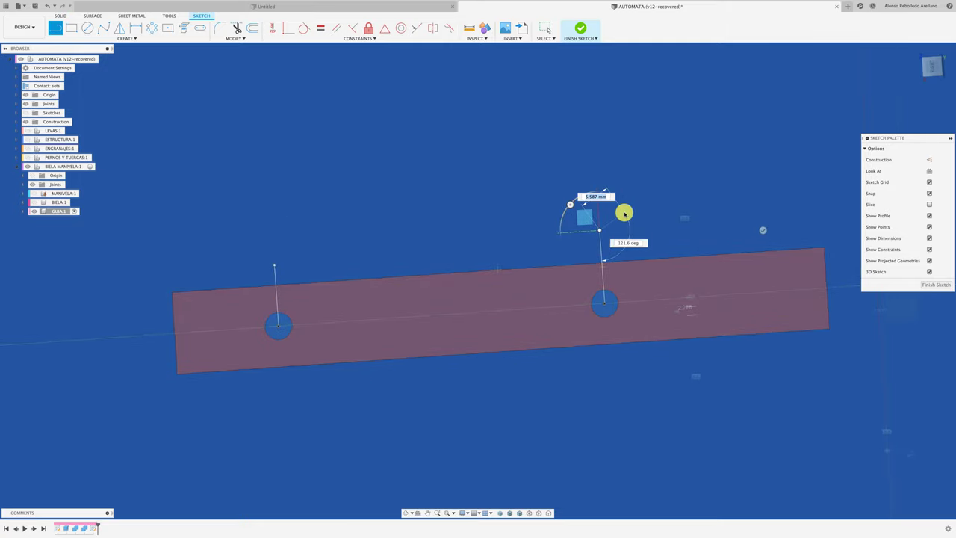
pyautogui.press('Escape')
# Draw the 60 mm centre line joining the left and right hole centres.
pyautogui.click(933, 67)
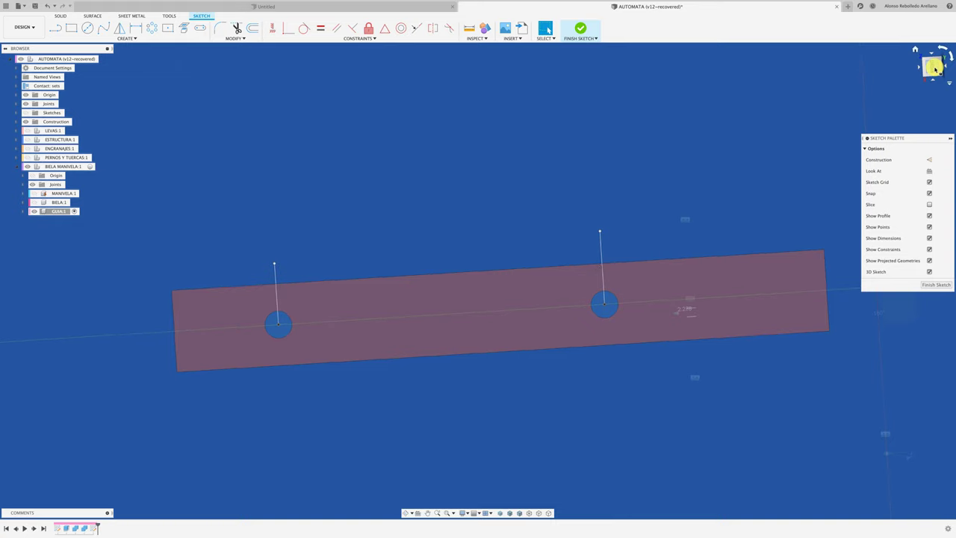
pyautogui.press('l')
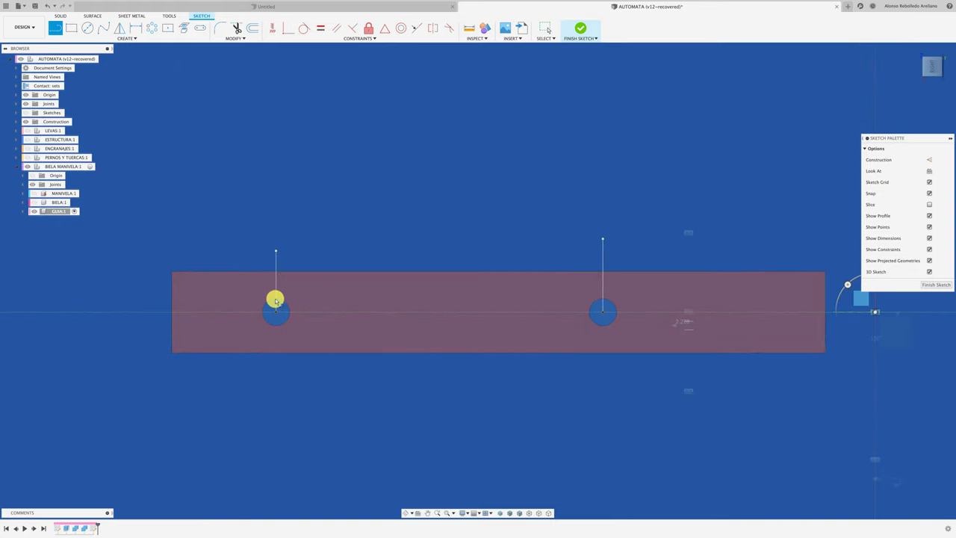
pyautogui.click(275, 299)
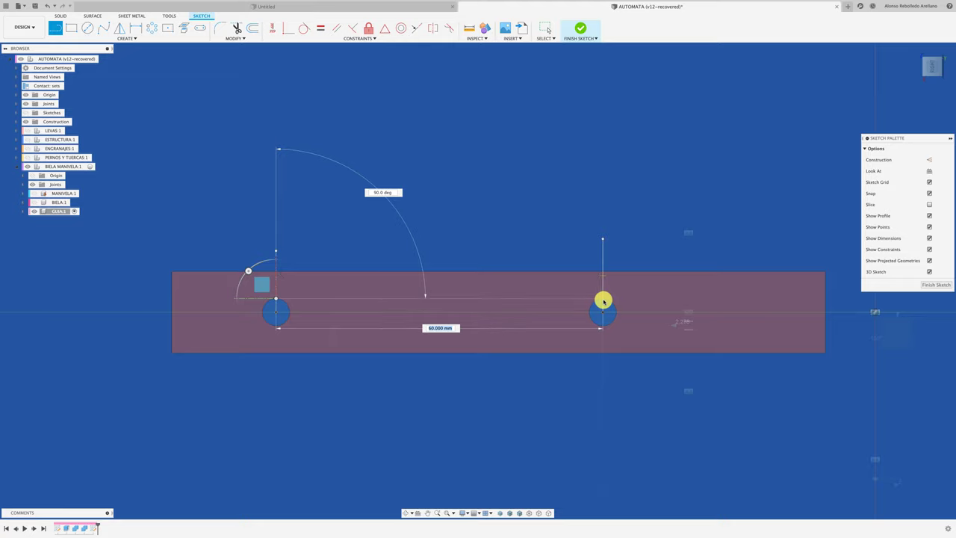
pyautogui.click(603, 299)
pyautogui.press('Escape')
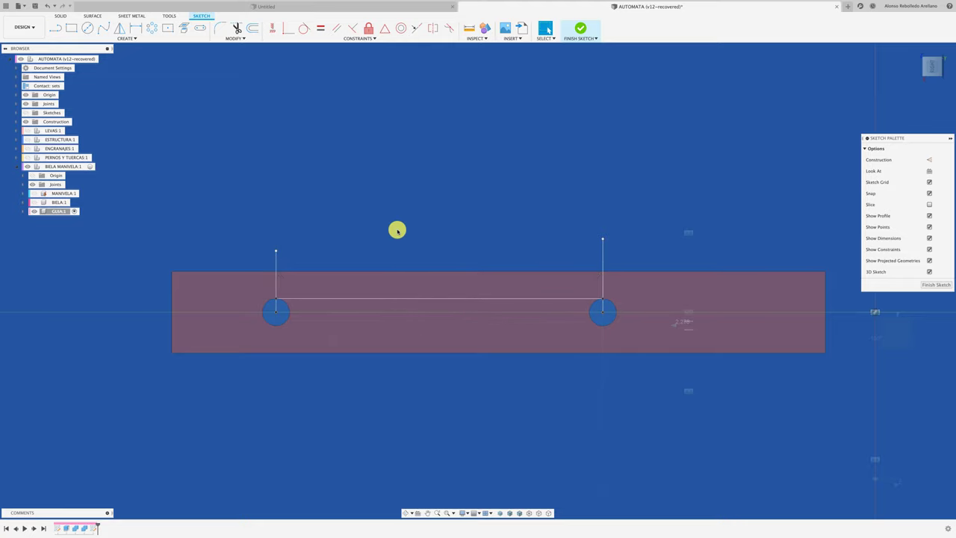
# Offset the centre line 5 mm below it and orbit to a tilted view.
pyautogui.click(252, 30)
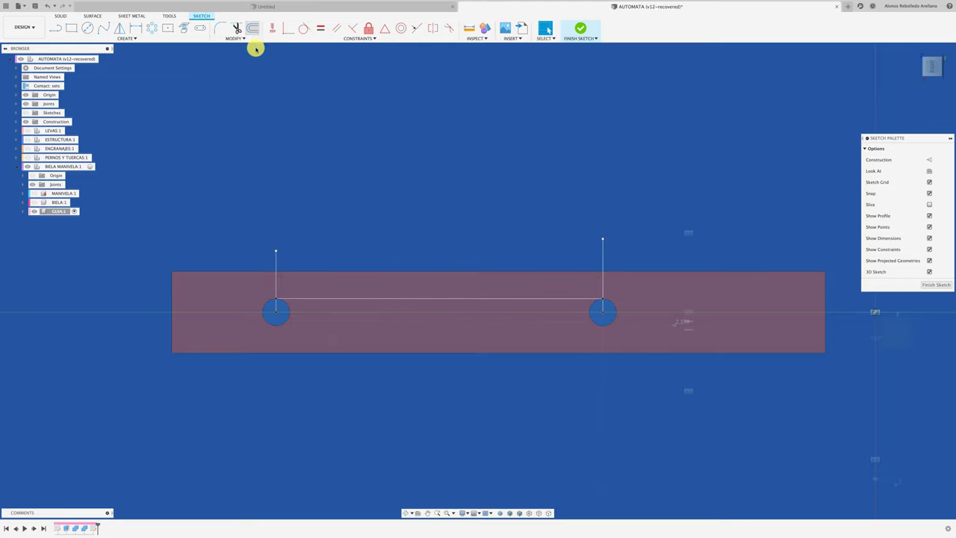
pyautogui.click(412, 300)
pyautogui.moveTo(413, 302); pyautogui.dragTo(410, 319)
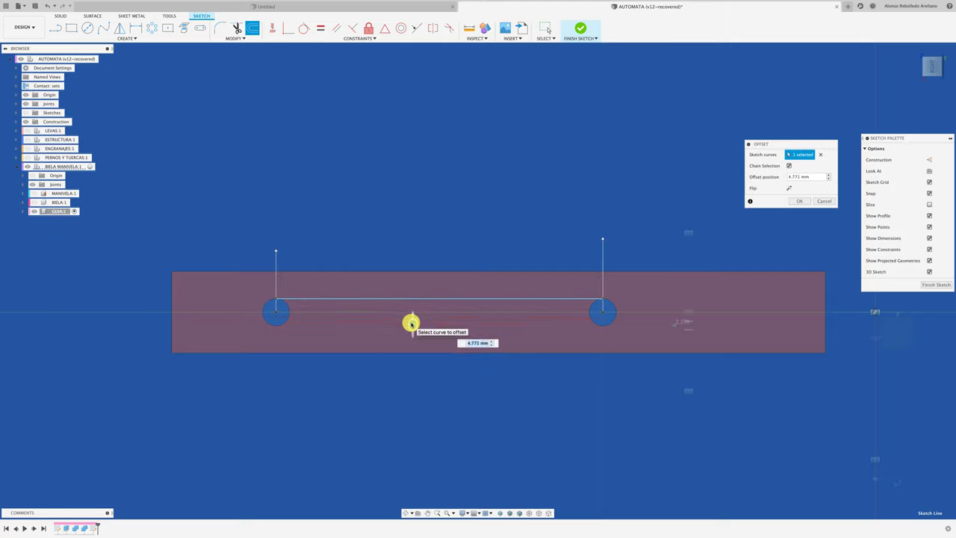
pyautogui.press('Return')
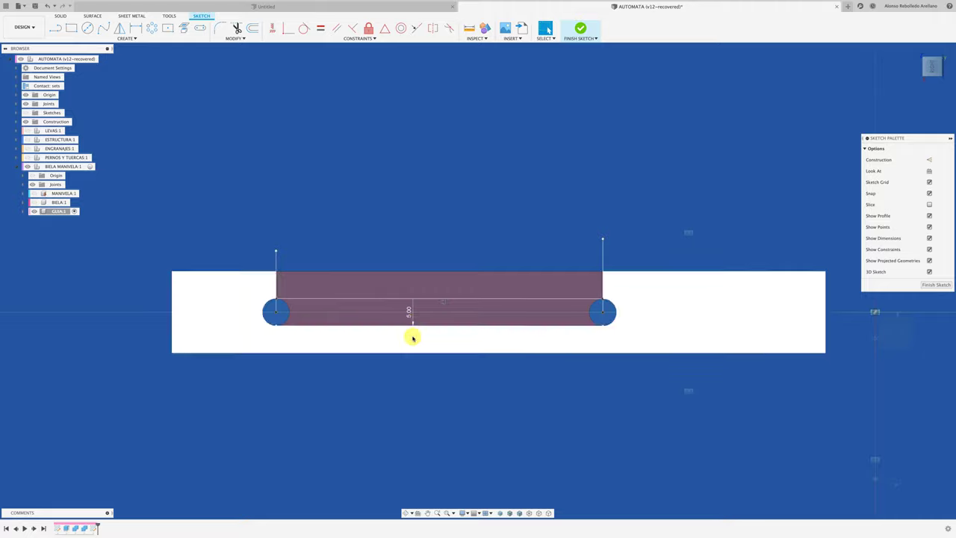
pyautogui.scroll(3, 423, 390)
pyautogui.moveTo(423, 390)
pyautogui.keyDown('shift'); pyautogui.mouseDown(button='middle')
pyautogui.moveTo(420, 246)
pyautogui.moveTo(702, 273)
pyautogui.moveTo(466, 186)
pyautogui.mouseUp(button='middle'); pyautogui.keyUp('shift')
# Extrude-cut the slot profile -4 mm into the GUIA bar, joining its two holes.
pyautogui.press('e')
pyautogui.click(523, 280)
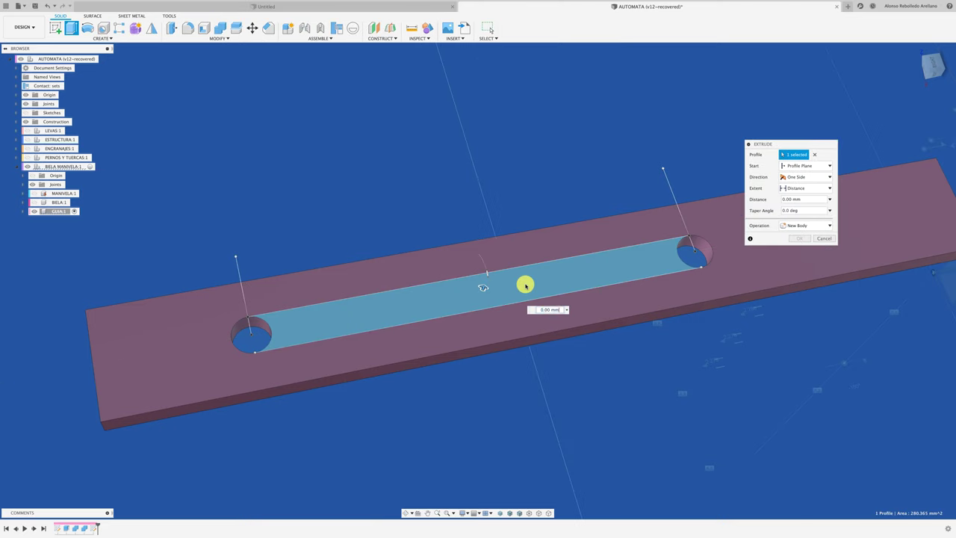
pyautogui.moveTo(483, 288); pyautogui.dragTo(480, 298)
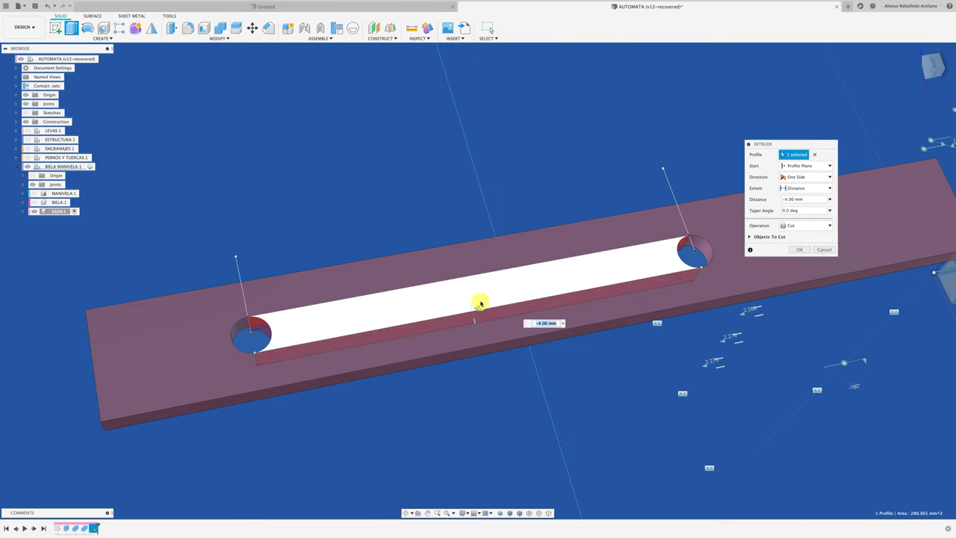
pyautogui.moveTo(480, 299); pyautogui.dragTo(480, 302)
pyautogui.keyDown('shift'); pyautogui.moveTo(480, 301); pyautogui.dragTo(499, 291, button='middle'); pyautogui.keyUp('shift')
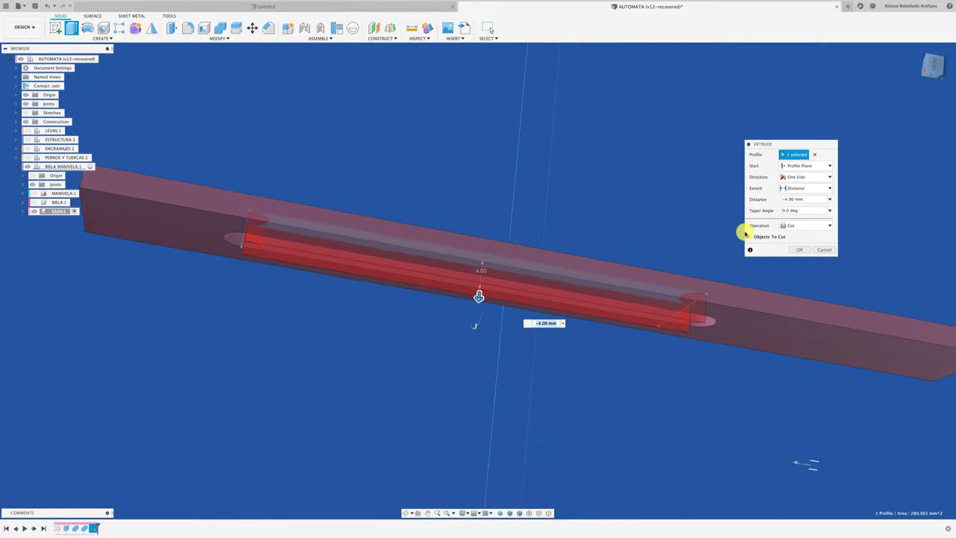
pyautogui.click(800, 248)
pyautogui.keyDown('shift'); pyautogui.moveTo(798, 247); pyautogui.dragTo(383, 218, button='middle'); pyautogui.keyUp('shift')
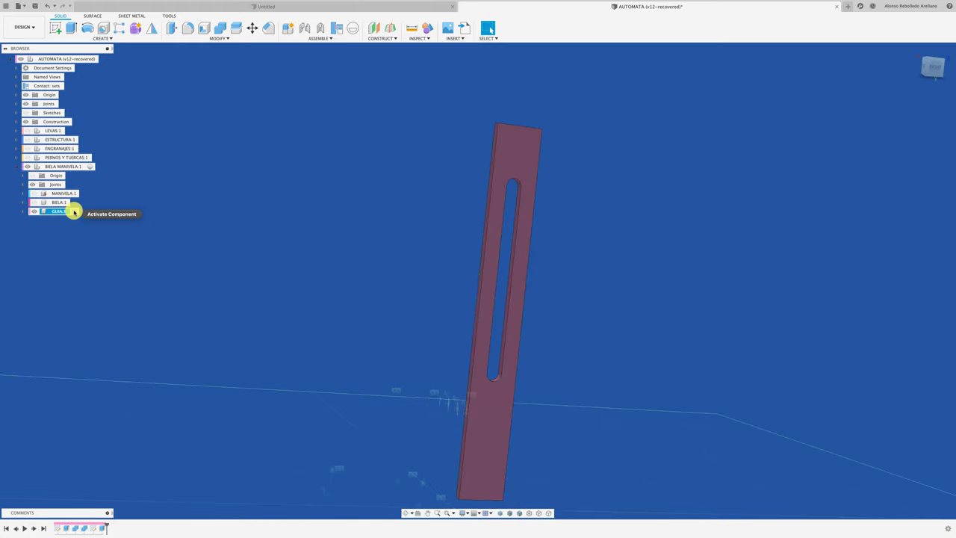
# Unisolate GUIA:1, activate the root AUTOMATA component, and swing the crank bar to test it.
pyautogui.rightClick(59, 212)
pyautogui.moveTo(88, 427)
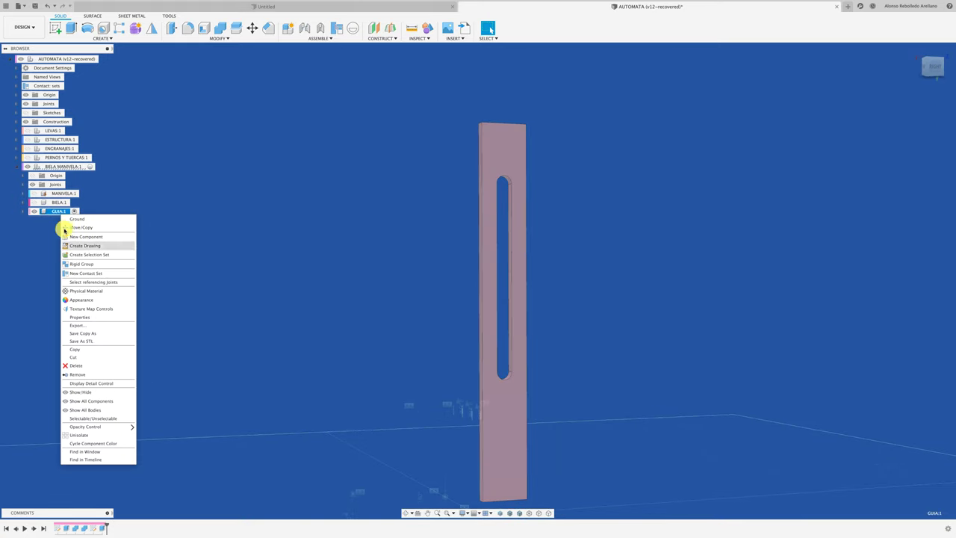
pyautogui.click(105, 434)
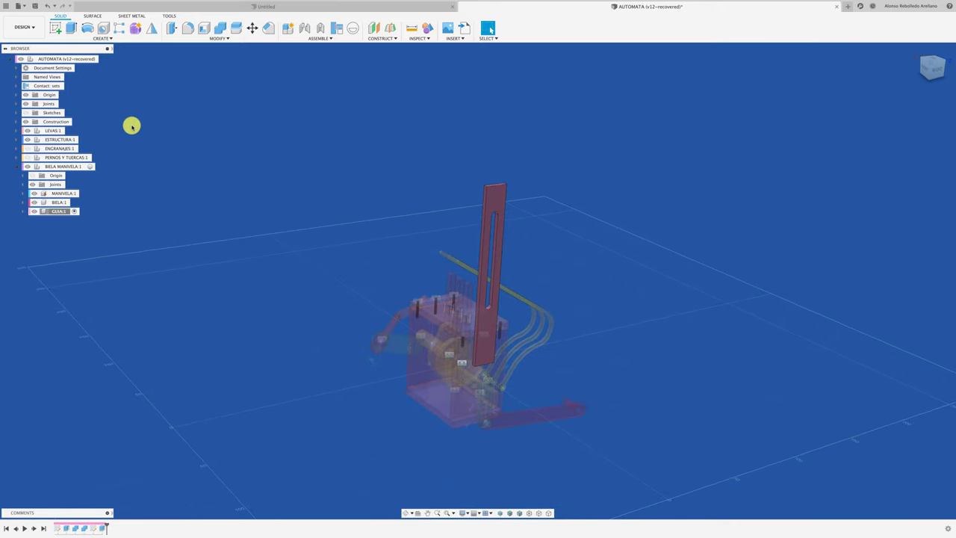
pyautogui.click(100, 59)
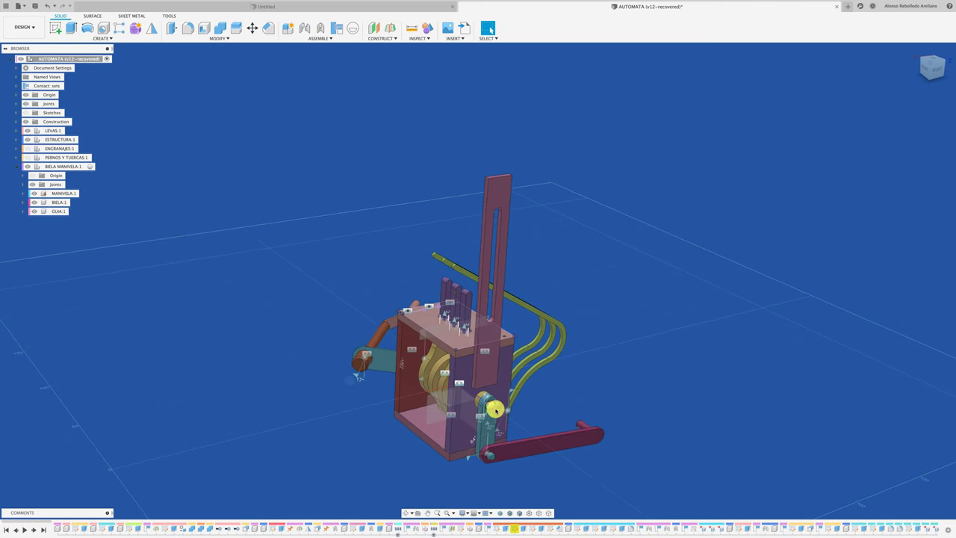
pyautogui.moveTo(543, 448)
pyautogui.mouseDown()
pyautogui.moveTo(555, 444)
pyautogui.moveTo(557, 390)
pyautogui.moveTo(482, 348)
pyautogui.moveTo(454, 351)
pyautogui.moveTo(591, 367)
pyautogui.mouseUp()
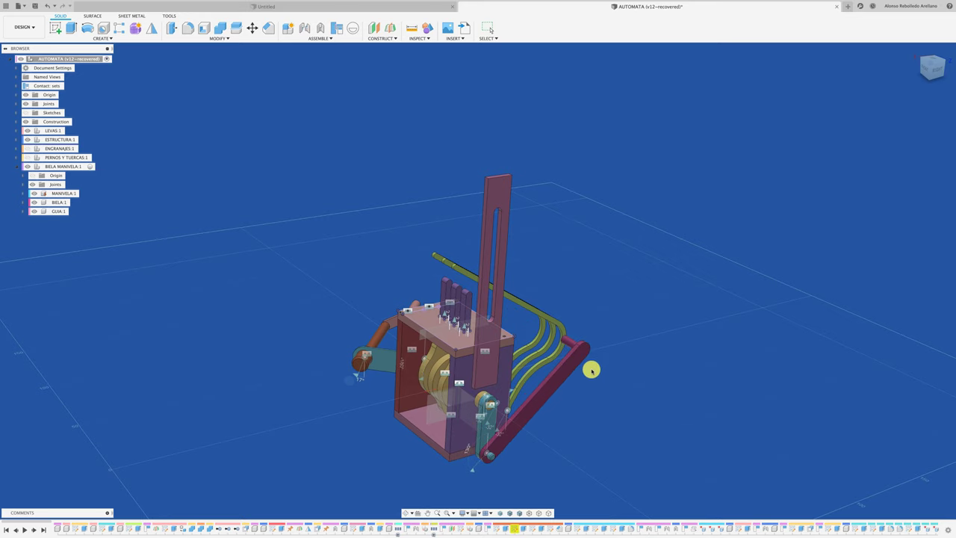
pyautogui.click(59, 203)
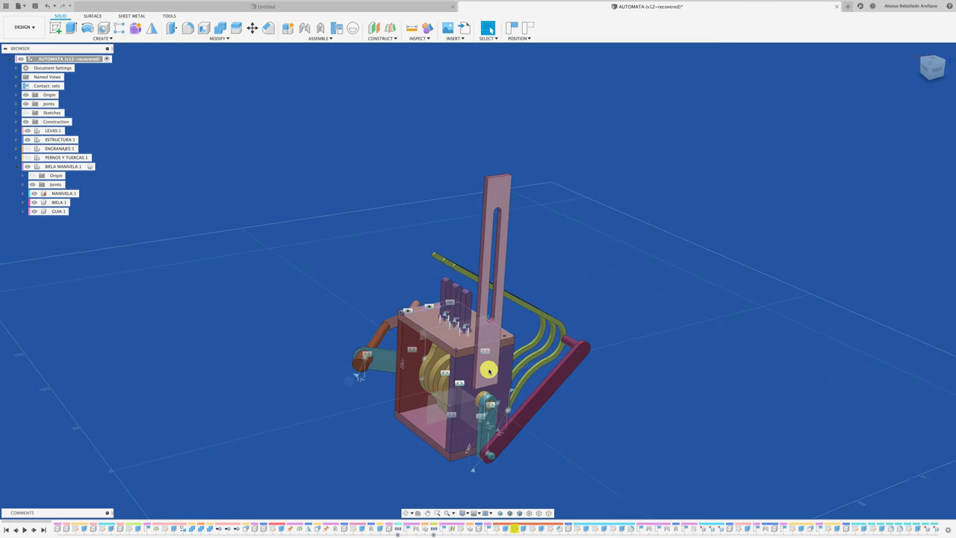
# Activate the MANIVELA:1 crank component.
pyautogui.scroll(2, 486, 403)
pyautogui.scroll(2, 459, 410)
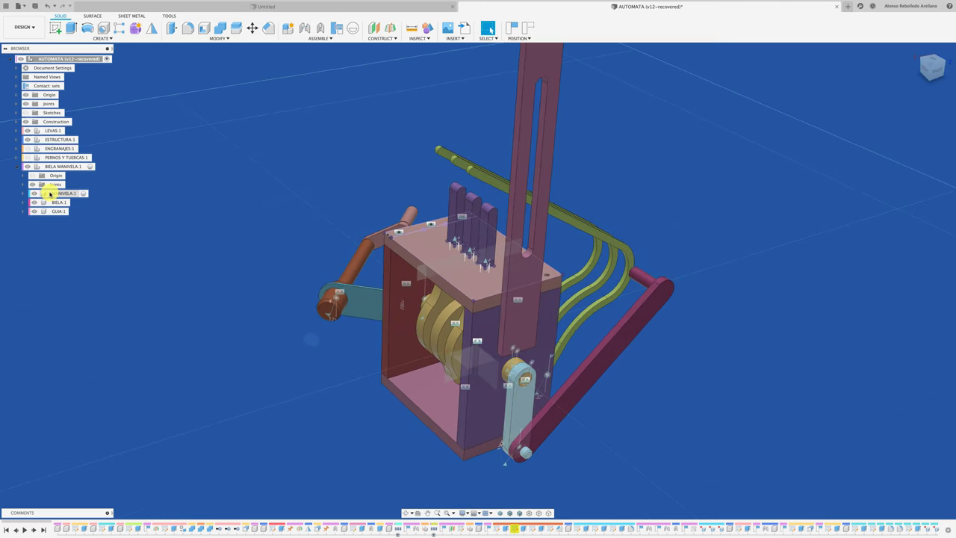
pyautogui.rightClick(52, 193)
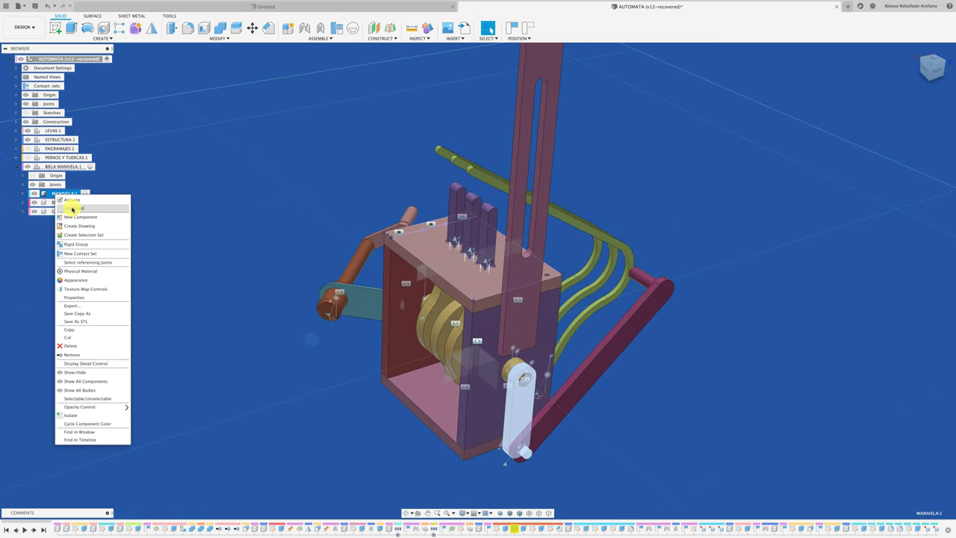
pyautogui.click(71, 207)
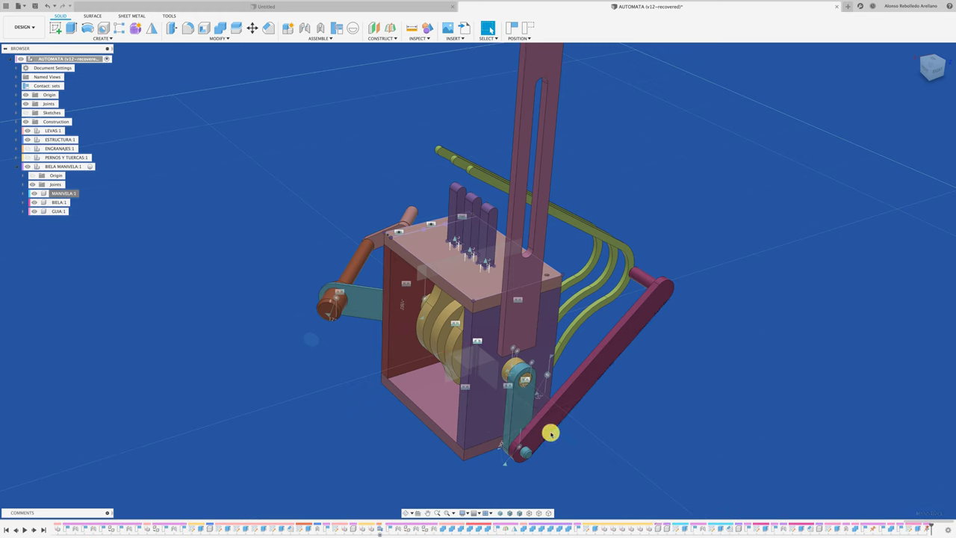
# Drag the crank arm until the red BIELA rod swings nearly horizontal to the right.
pyautogui.moveTo(550, 433)
pyautogui.mouseDown()
pyautogui.moveTo(509, 282)
pyautogui.moveTo(486, 284)
pyautogui.mouseUp()
pyautogui.moveTo(483, 287)
pyautogui.keyDown('shift'); pyautogui.mouseDown(button='middle')
pyautogui.moveTo(484, 280)
pyautogui.moveTo(486, 301)
pyautogui.moveTo(414, 298)
pyautogui.moveTo(461, 263)
pyautogui.mouseUp(button='middle'); pyautogui.keyUp('shift')
pyautogui.moveTo(461, 262); pyautogui.dragTo(553, 259)
pyautogui.moveTo(553, 259)
pyautogui.keyDown('shift'); pyautogui.mouseDown(button='middle')
pyautogui.moveTo(534, 256)
pyautogui.moveTo(551, 274)
pyautogui.moveTo(466, 379)
pyautogui.mouseUp(button='middle'); pyautogui.keyUp('shift')
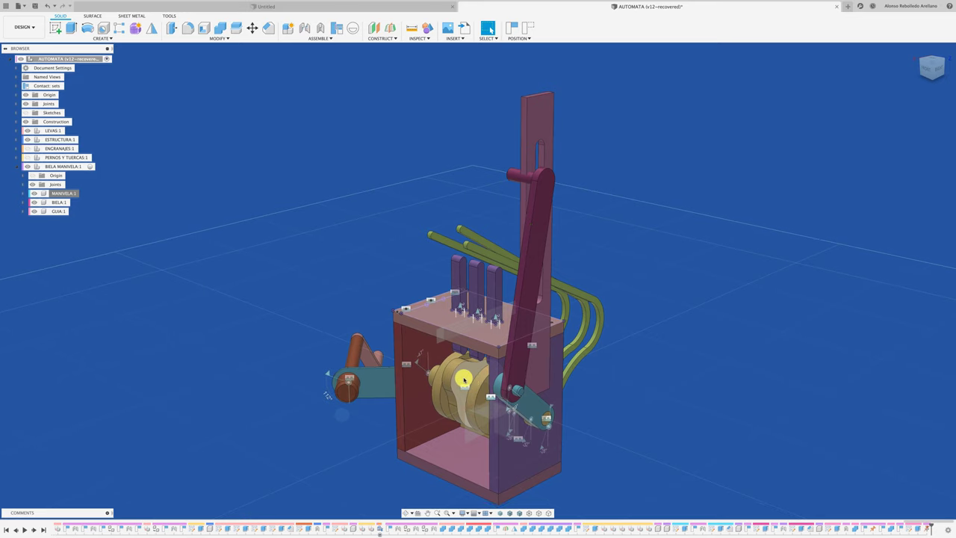
pyautogui.moveTo(465, 380)
pyautogui.mouseDown()
pyautogui.moveTo(484, 357)
pyautogui.moveTo(552, 376)
pyautogui.moveTo(457, 377)
pyautogui.moveTo(435, 349)
pyautogui.mouseUp()
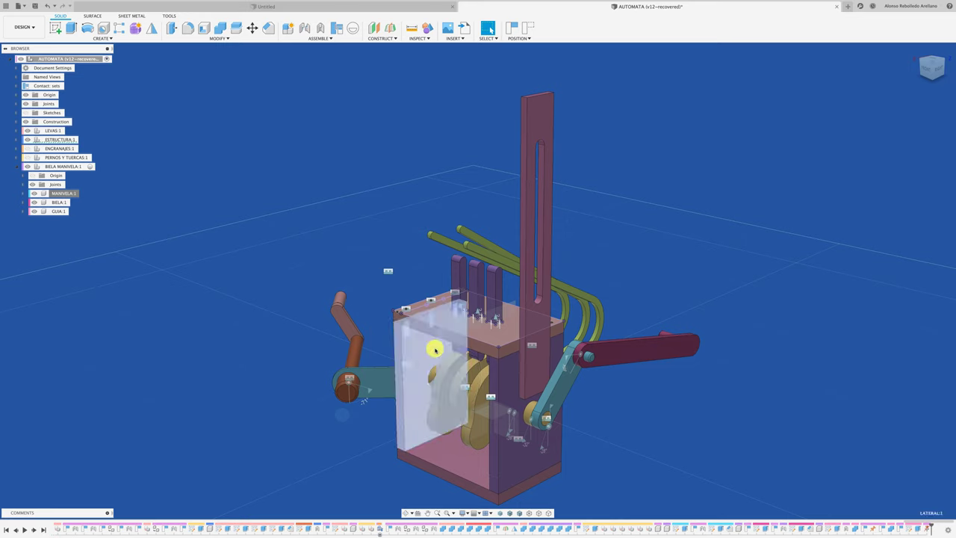
# Expand the Joints folder and animate the mechanism through the LEVAS joint.
pyautogui.click(16, 104)
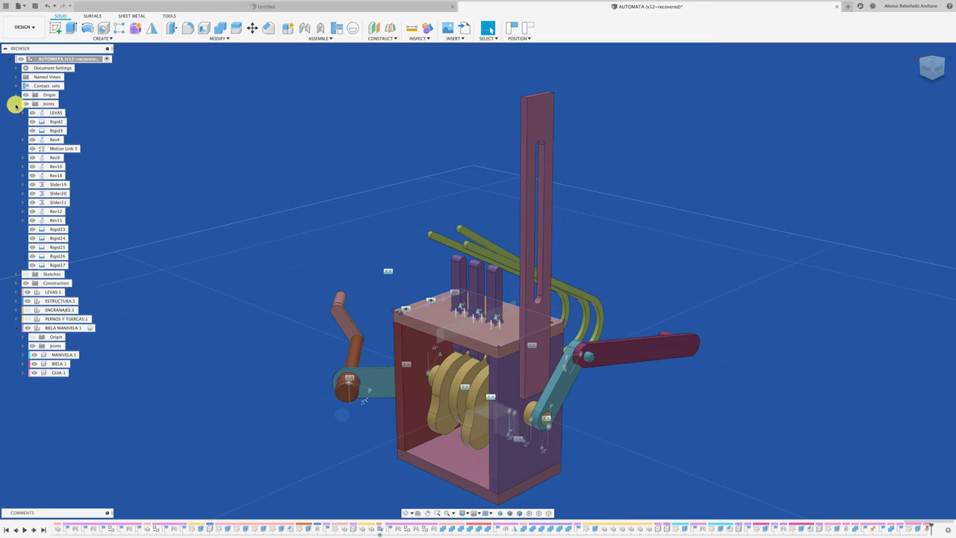
pyautogui.rightClick(56, 115)
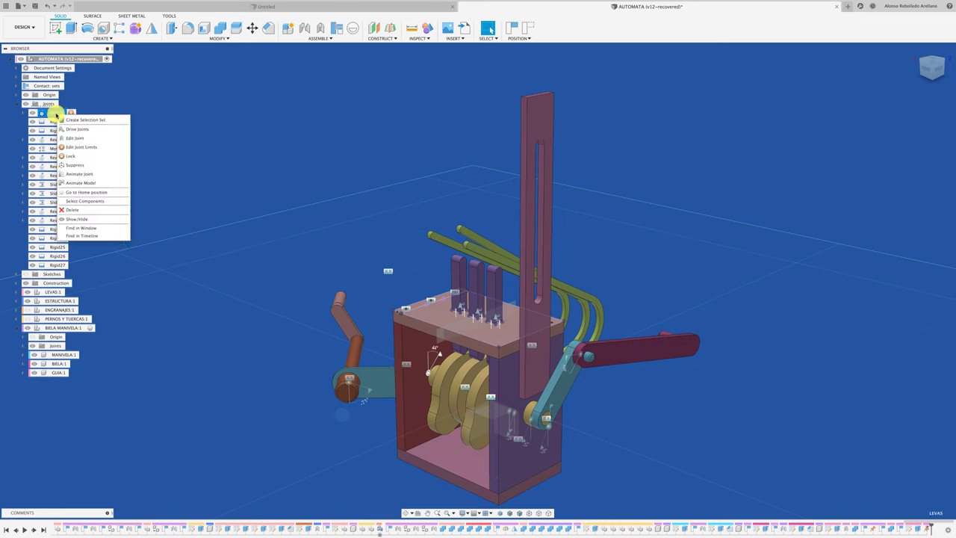
pyautogui.click(56, 111)
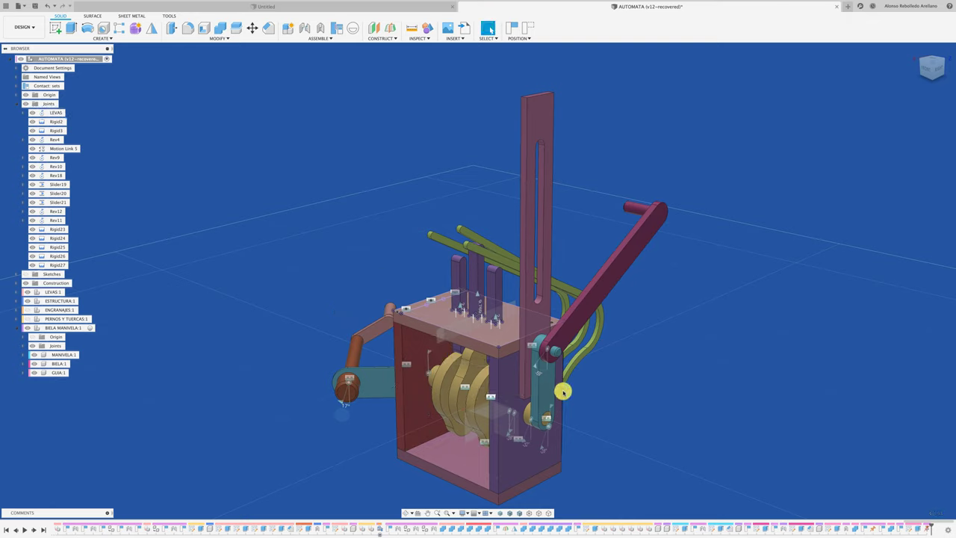
pyautogui.rightClick(546, 385)
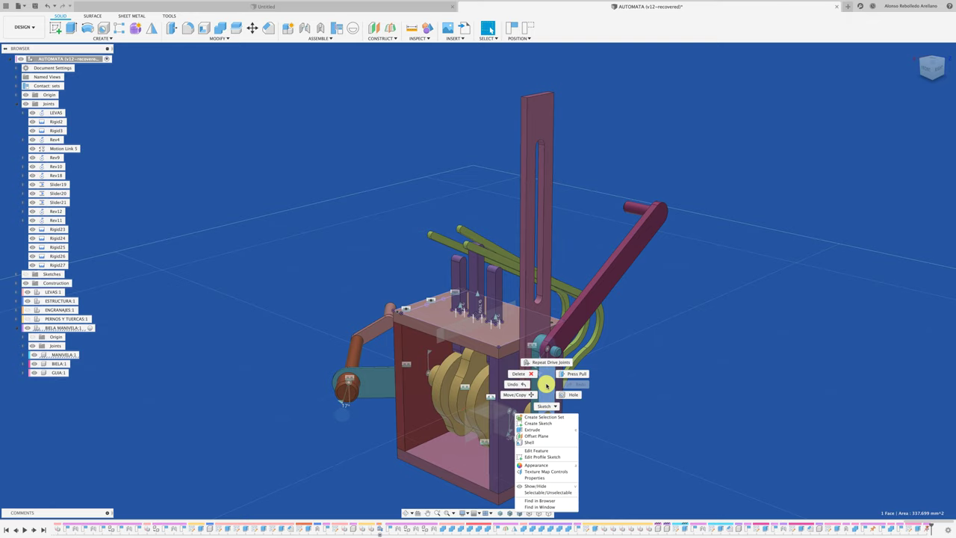
pyautogui.click(219, 215)
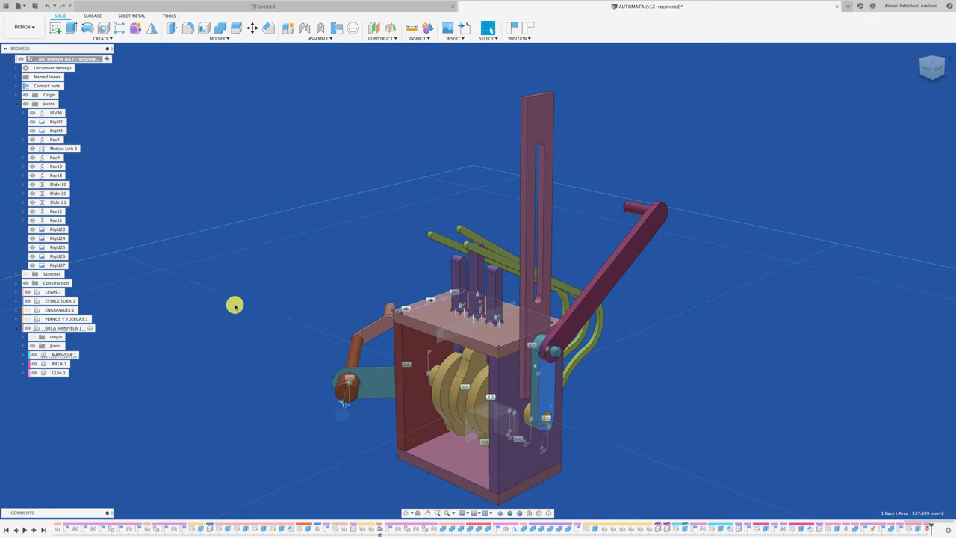
pyautogui.click(70, 355)
pyautogui.rightClick(70, 355)
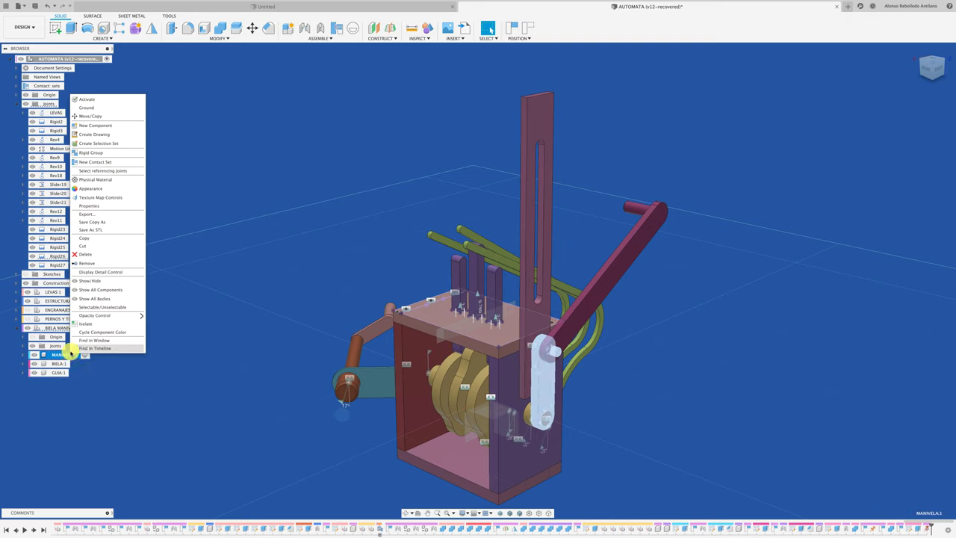
pyautogui.click(92, 108)
pyautogui.click(475, 273)
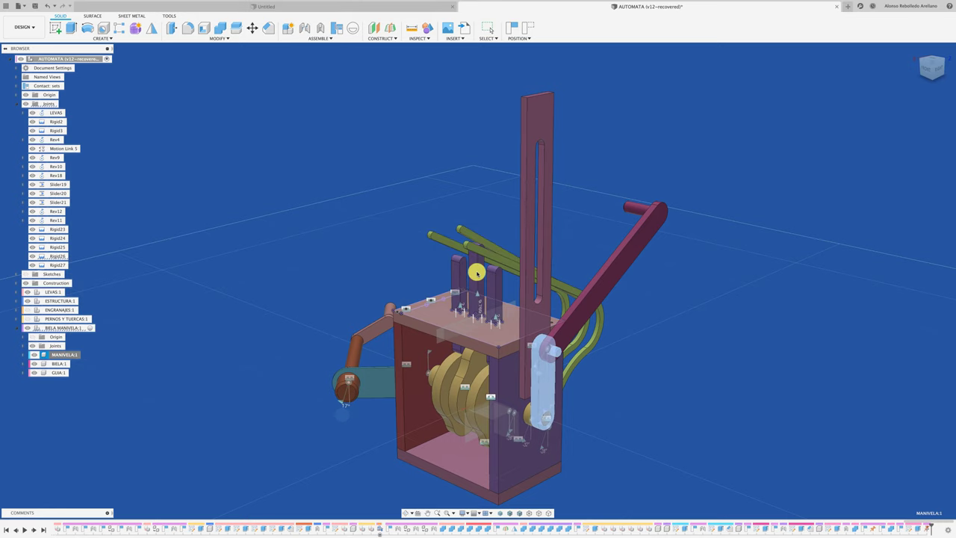
pyautogui.keyDown('shift'); pyautogui.moveTo(605, 233); pyautogui.dragTo(634, 260, button='middle'); pyautogui.keyUp('shift')
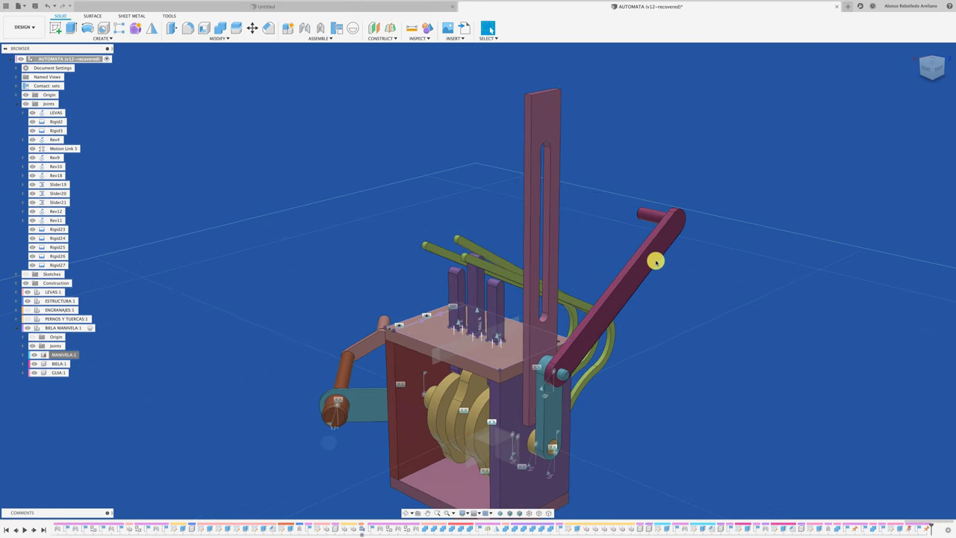
pyautogui.moveTo(655, 261); pyautogui.dragTo(559, 223)
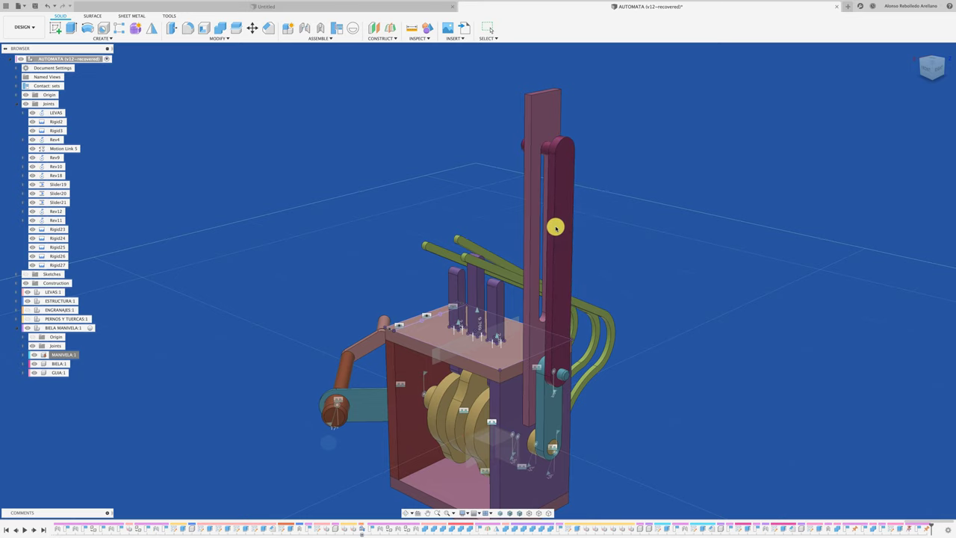
pyautogui.scroll(5, 556, 222)
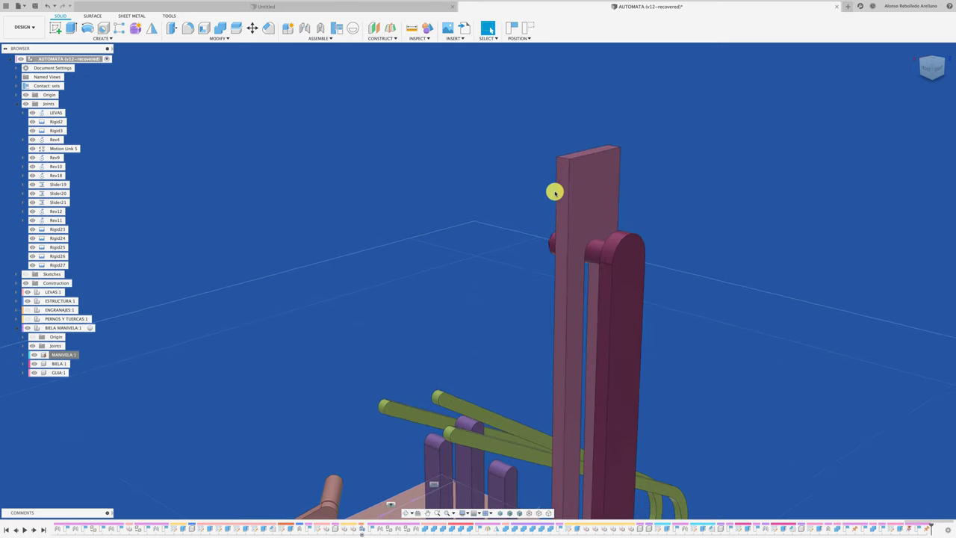
pyautogui.scroll(-5, 555, 192)
pyautogui.scroll(3, 548, 209)
pyautogui.scroll(3, 565, 226)
pyautogui.scroll(3, 648, 267)
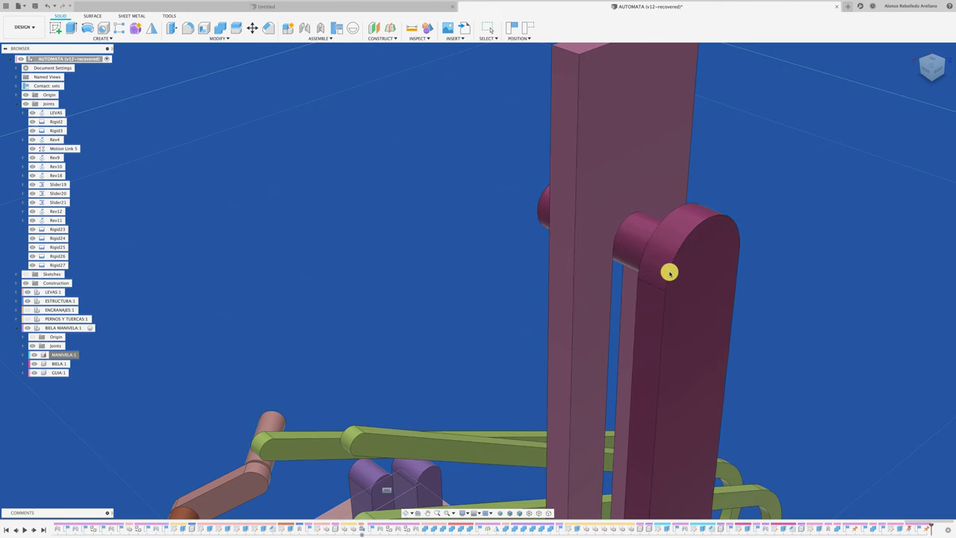
pyautogui.scroll(-5, 669, 272)
pyautogui.scroll(-3, 538, 251)
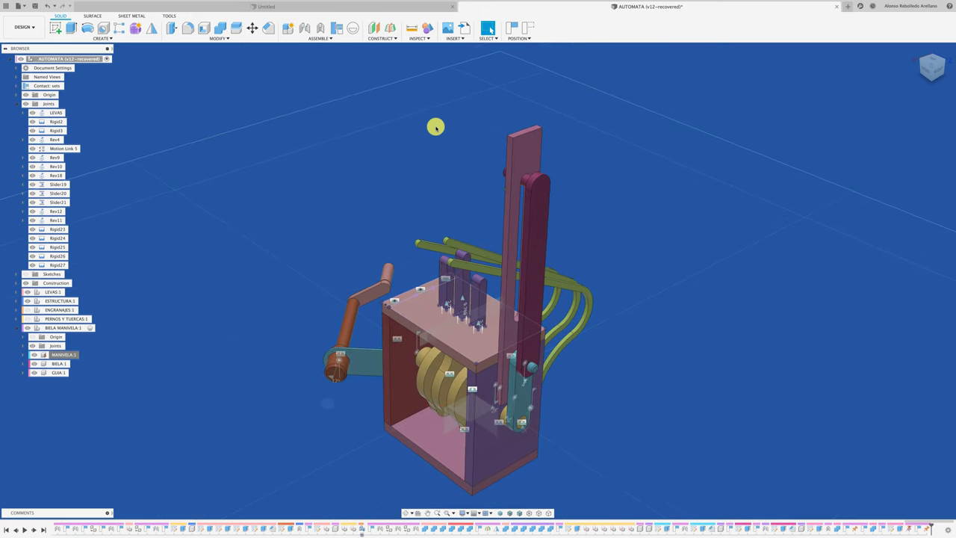
# Create a new contact set between the tall rod and its guide post.
pyautogui.rightClick(52, 87)
pyautogui.click(69, 101)
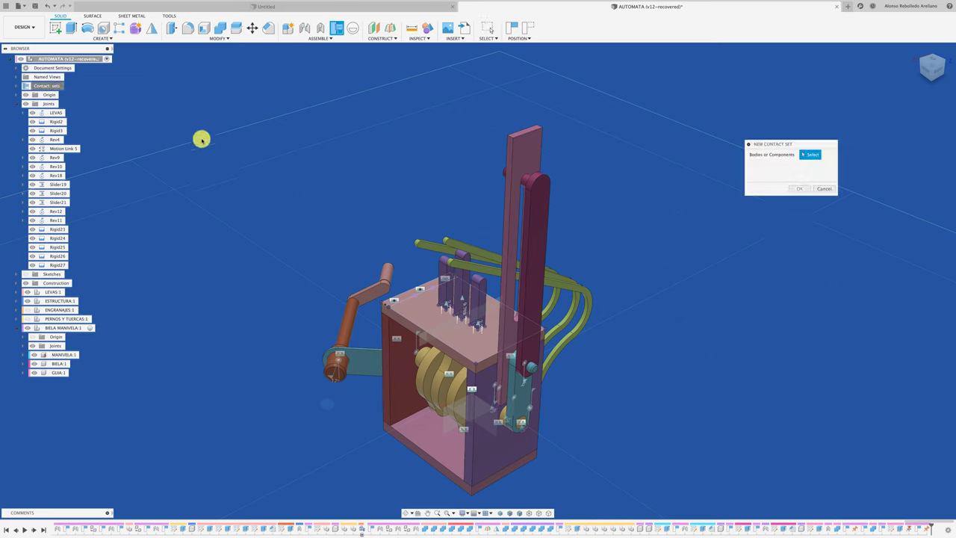
pyautogui.click(539, 225)
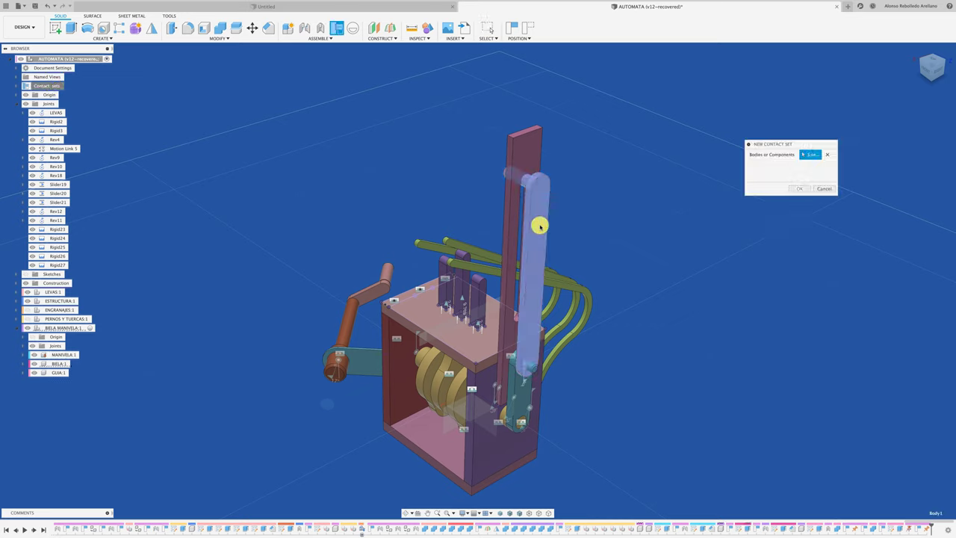
pyautogui.click(531, 146)
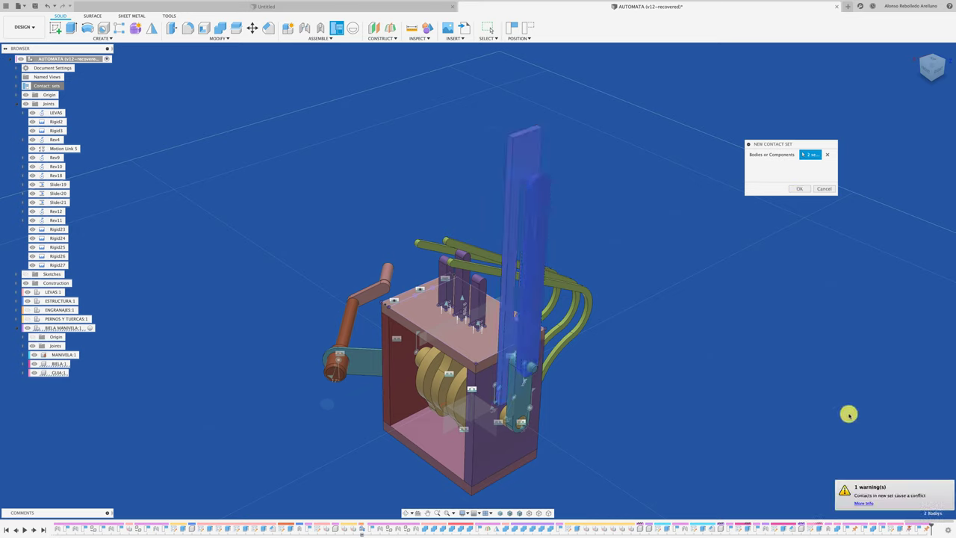
pyautogui.click(798, 189)
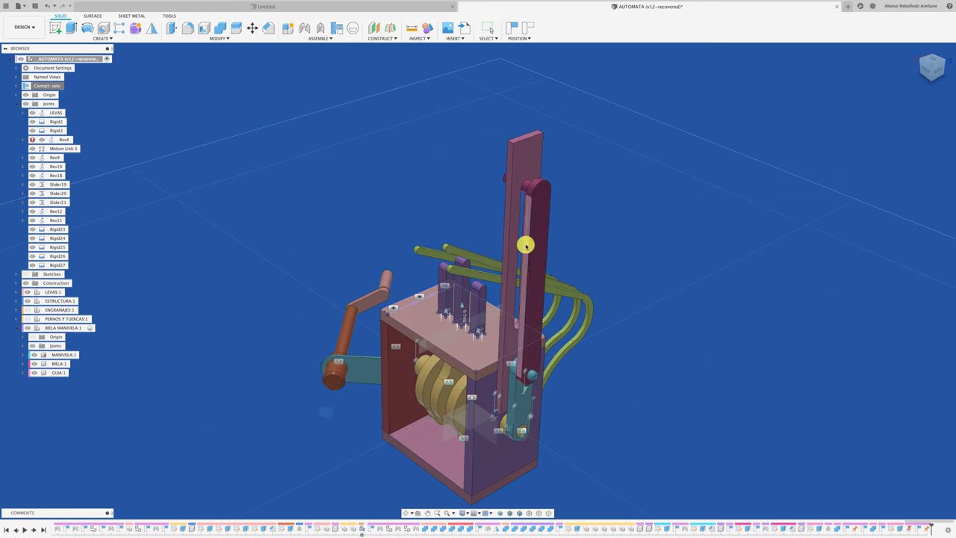
# Unground the MANIVELA crank and drag it to test the linkage.
pyautogui.scroll(1, 424, 362)
pyautogui.scroll(1, 310, 329)
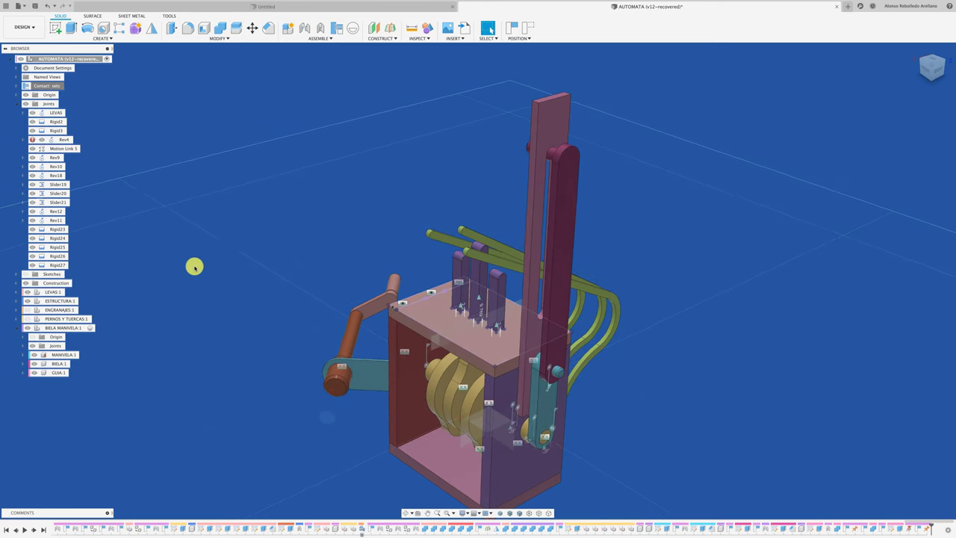
pyautogui.keyDown('shift'); pyautogui.moveTo(194, 266); pyautogui.dragTo(151, 235, button='middle'); pyautogui.keyUp('shift')
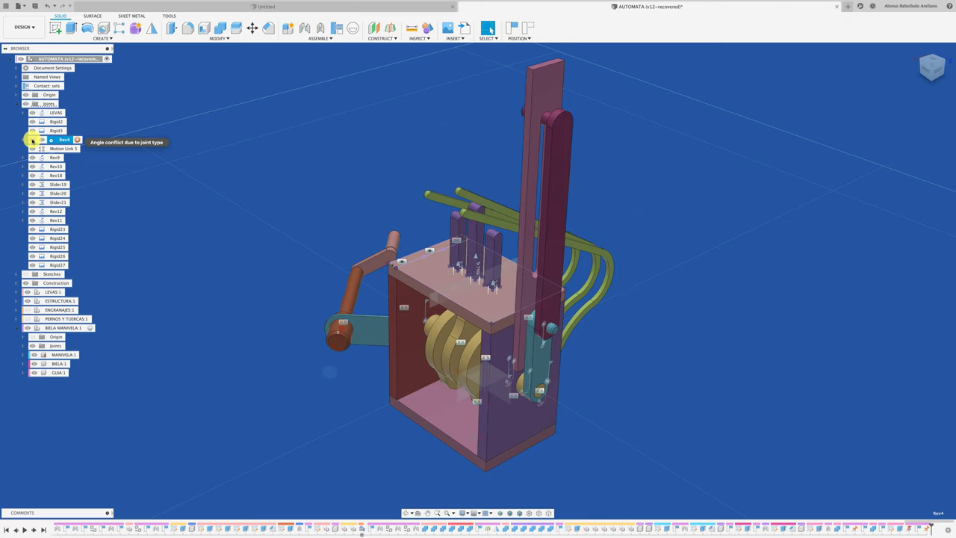
pyautogui.rightClick(66, 354)
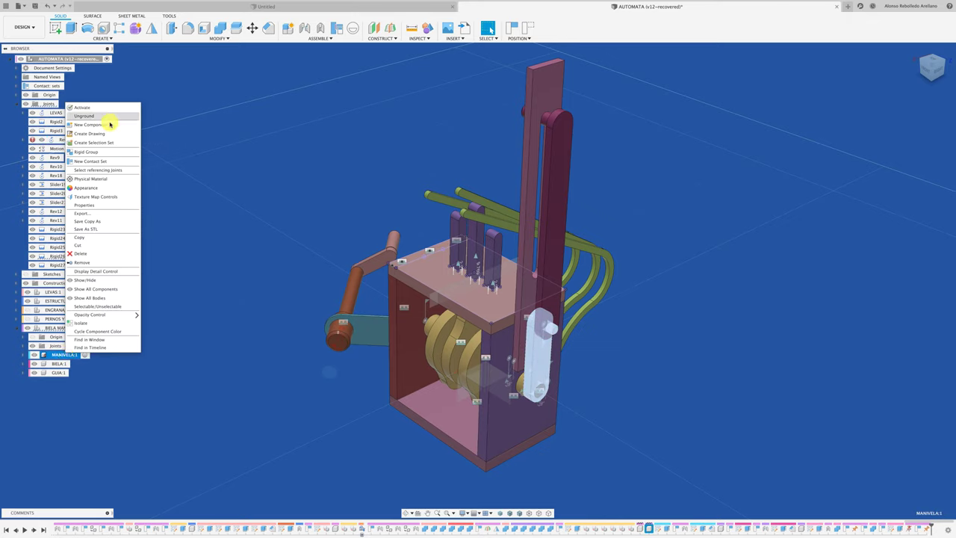
pyautogui.click(202, 194)
pyautogui.keyDown('shift'); pyautogui.moveTo(202, 194); pyautogui.dragTo(228, 209, button='middle'); pyautogui.keyUp('shift')
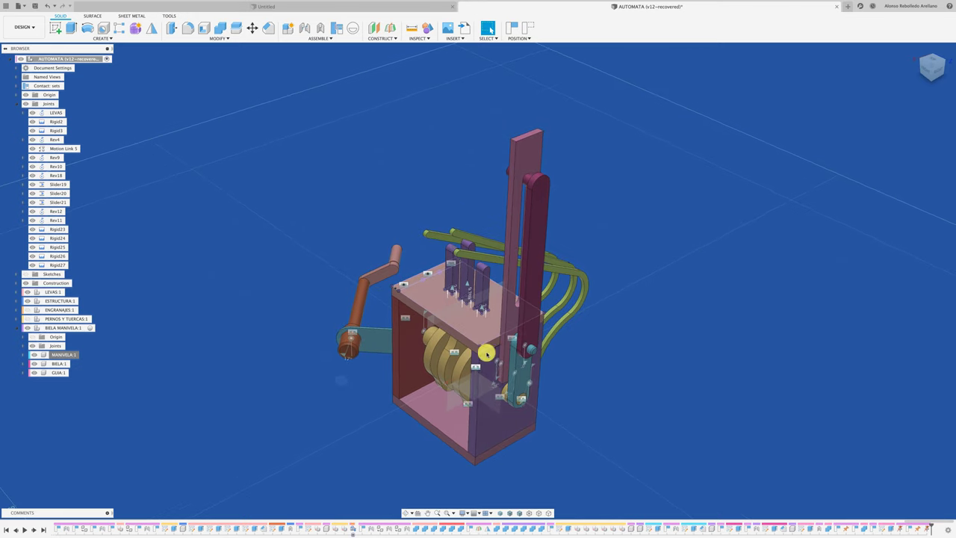
pyautogui.moveTo(514, 364)
pyautogui.mouseDown()
pyautogui.moveTo(536, 320)
pyautogui.moveTo(499, 341)
pyautogui.moveTo(585, 316)
pyautogui.mouseUp()
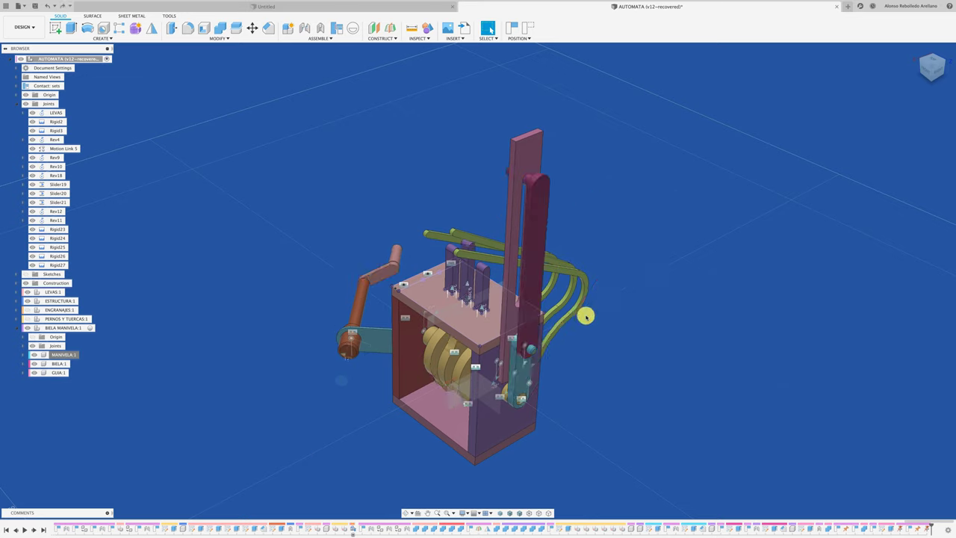
# Select ContactSet19, turn the cams by hand, then undo that move.
pyautogui.click(17, 87)
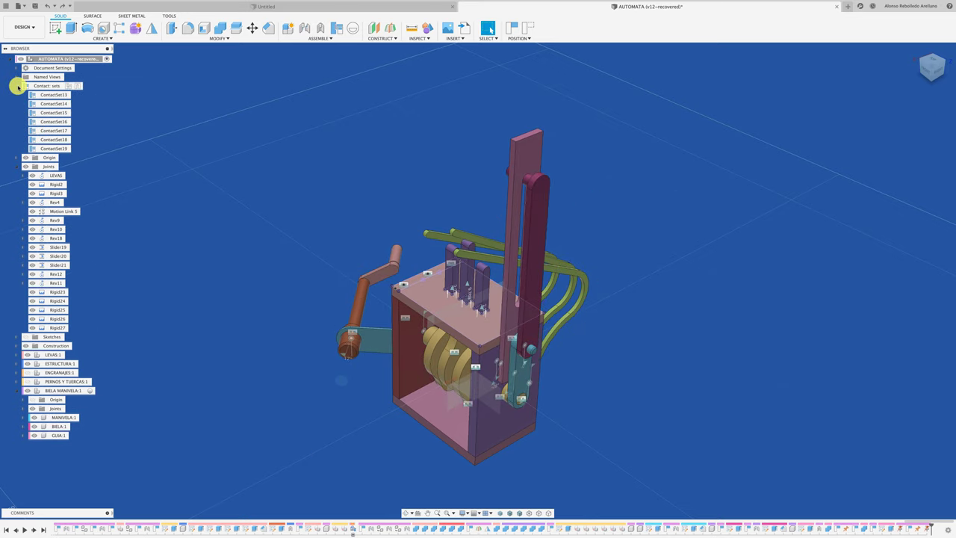
pyautogui.click(65, 149)
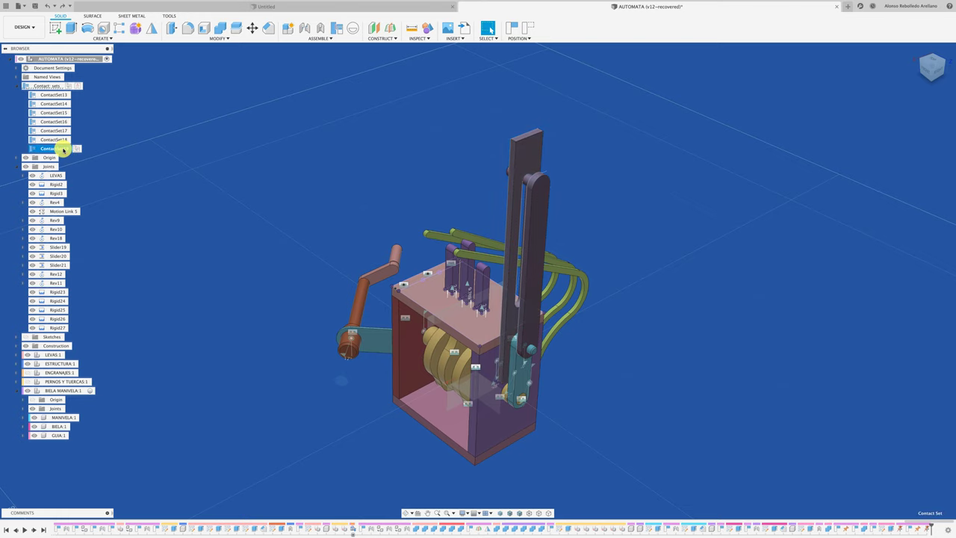
pyautogui.moveTo(407, 369)
pyautogui.mouseDown()
pyautogui.moveTo(427, 326)
pyautogui.moveTo(396, 324)
pyautogui.moveTo(422, 321)
pyautogui.mouseUp()
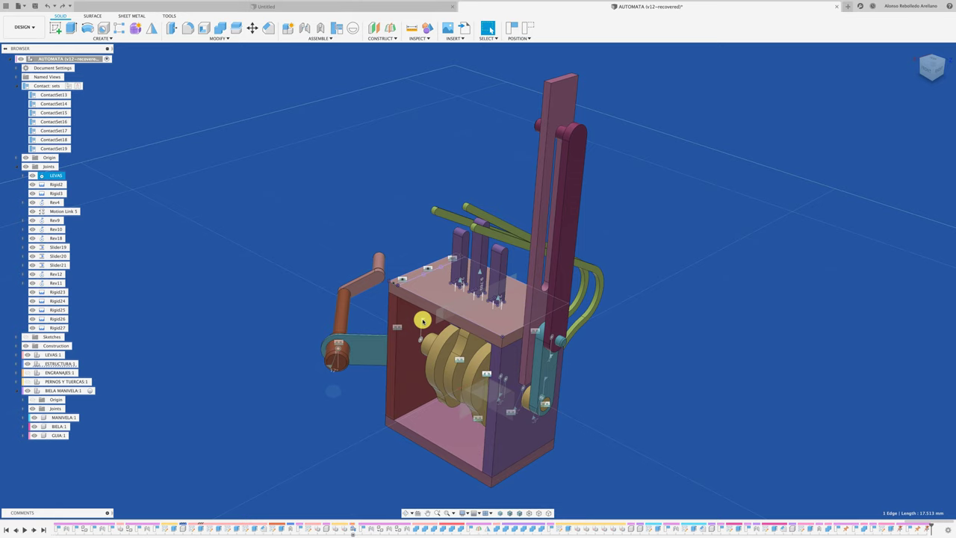
pyautogui.rightClick(422, 321)
pyautogui.click(364, 320)
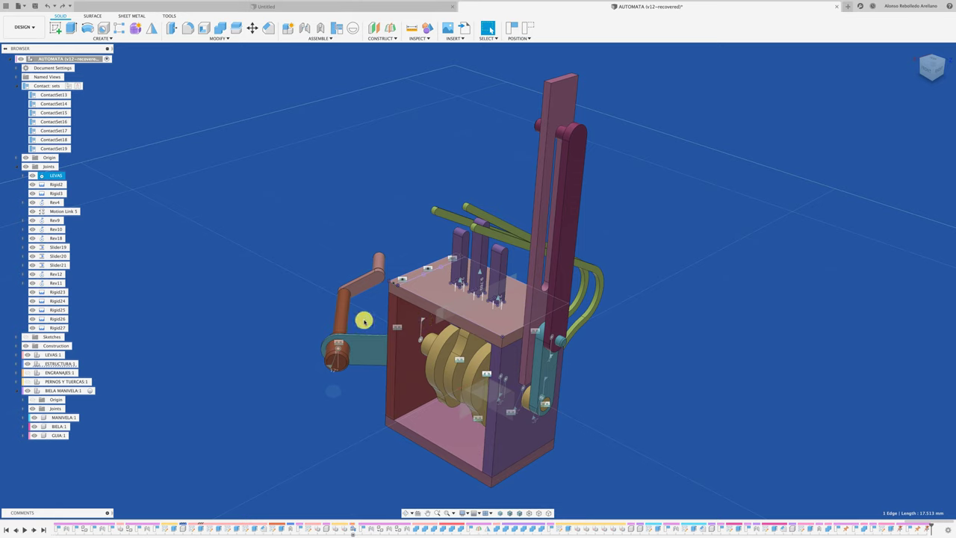
# Run Animate Joint on LEVAS twice to watch the BIELA rod's cycle.
pyautogui.rightClick(422, 320)
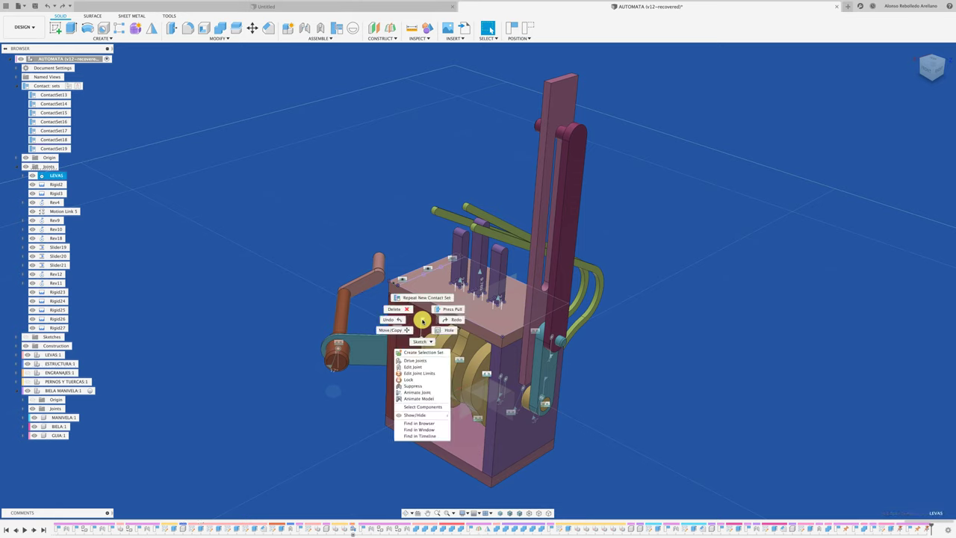
pyautogui.click(422, 399)
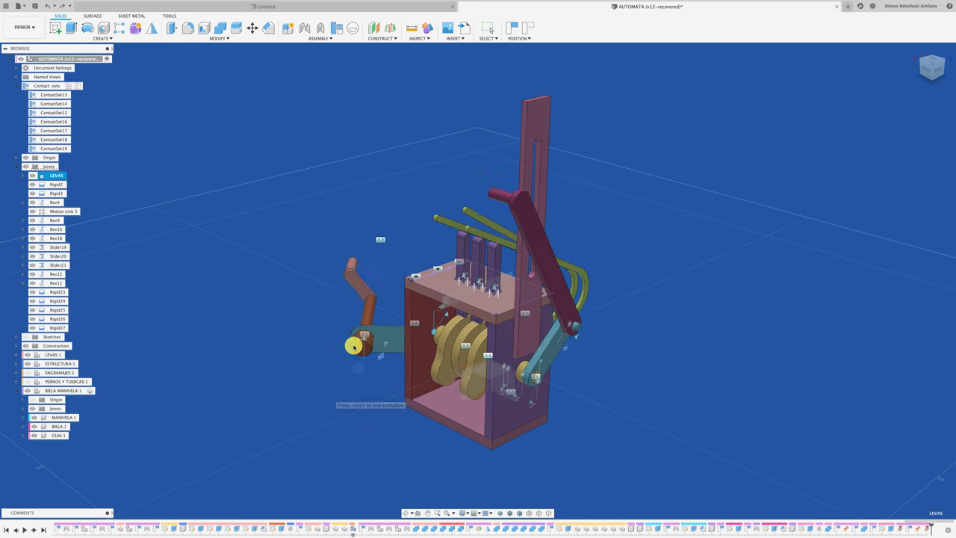
pyautogui.press('Escape')
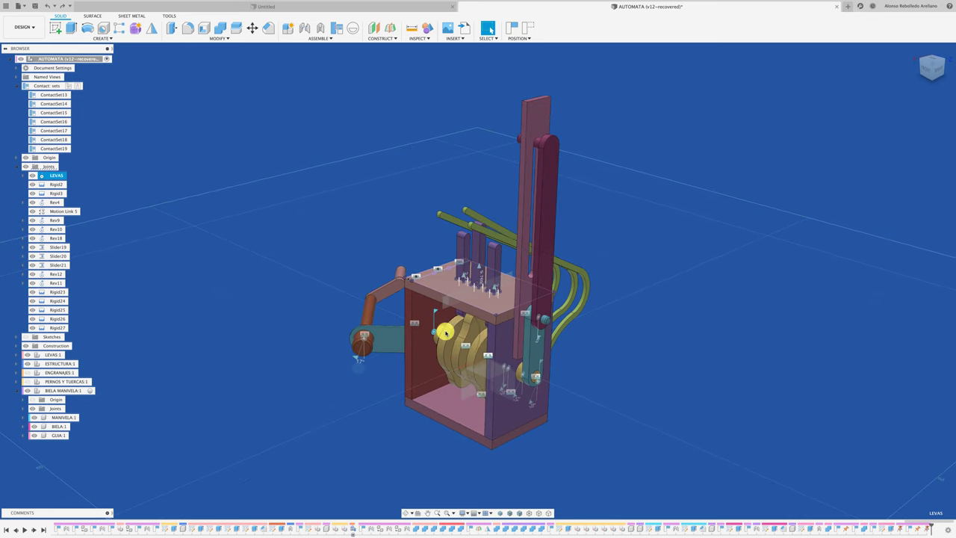
pyautogui.rightClick(433, 322)
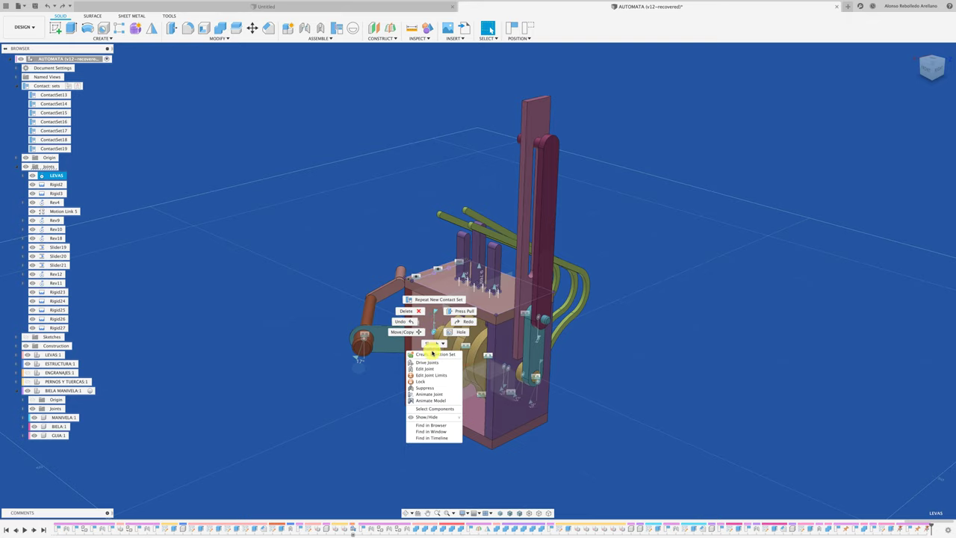
pyautogui.click(433, 400)
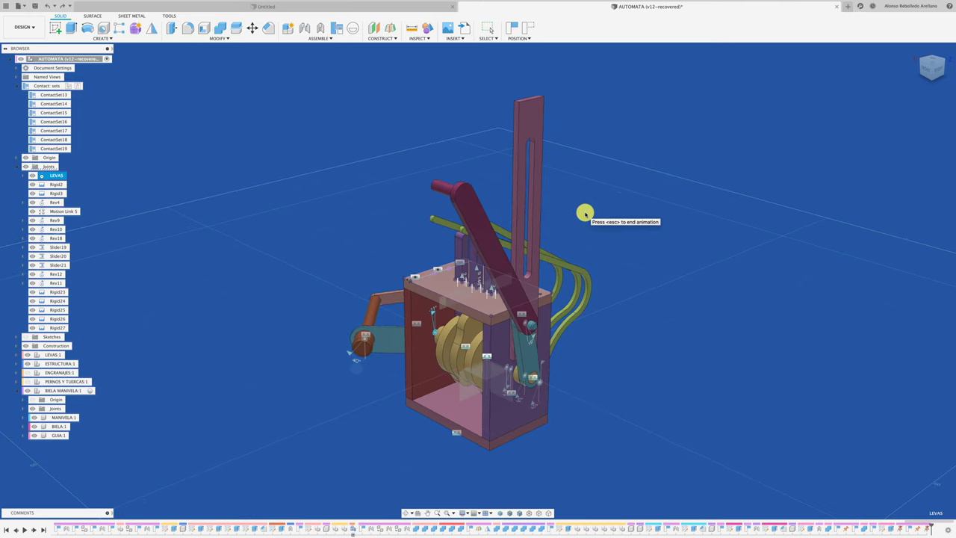
pyautogui.press('Escape')
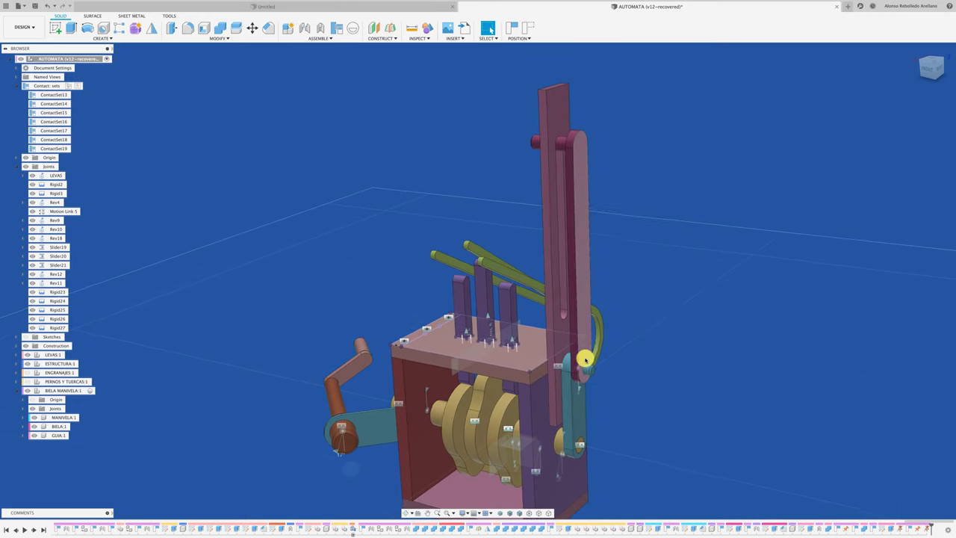
# Drag the teal link and red lever to test the linkage.
pyautogui.moveTo(567, 392)
pyautogui.mouseDown()
pyautogui.moveTo(562, 404)
pyautogui.moveTo(456, 391)
pyautogui.moveTo(527, 193)
pyautogui.mouseUp()
pyautogui.moveTo(445, 325)
pyautogui.mouseDown()
pyautogui.moveTo(563, 236)
pyautogui.moveTo(565, 254)
pyautogui.moveTo(505, 279)
pyautogui.moveTo(588, 236)
pyautogui.moveTo(580, 341)
pyautogui.moveTo(424, 292)
pyautogui.moveTo(550, 397)
pyautogui.moveTo(602, 366)
pyautogui.moveTo(508, 386)
pyautogui.moveTo(501, 257)
pyautogui.mouseUp()
pyautogui.moveTo(501, 257)
pyautogui.keyDown('shift'); pyautogui.mouseDown(button='middle')
pyautogui.moveTo(363, 165)
pyautogui.moveTo(304, 61)
pyautogui.mouseUp(button='middle'); pyautogui.keyUp('shift')
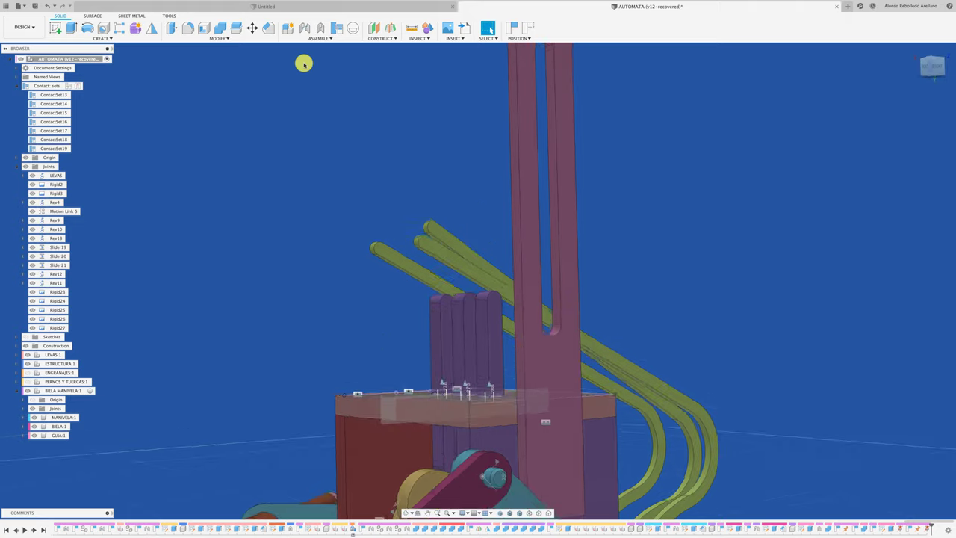
# Press Pull the GUIA slot's inner face by -1.00 mm to widen it.
pyautogui.click(176, 30)
pyautogui.moveTo(373, 117)
pyautogui.keyDown('shift'); pyautogui.mouseDown(button='middle')
pyautogui.moveTo(486, 181)
pyautogui.moveTo(540, 264)
pyautogui.moveTo(522, 279)
pyautogui.mouseUp(button='middle'); pyautogui.keyUp('shift')
pyautogui.click(539, 279)
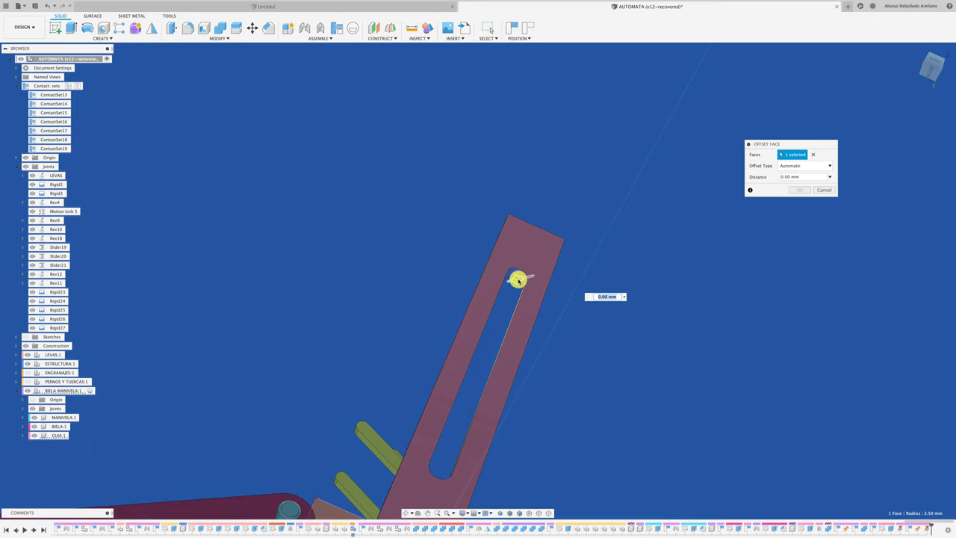
pyautogui.moveTo(518, 280); pyautogui.dragTo(534, 274)
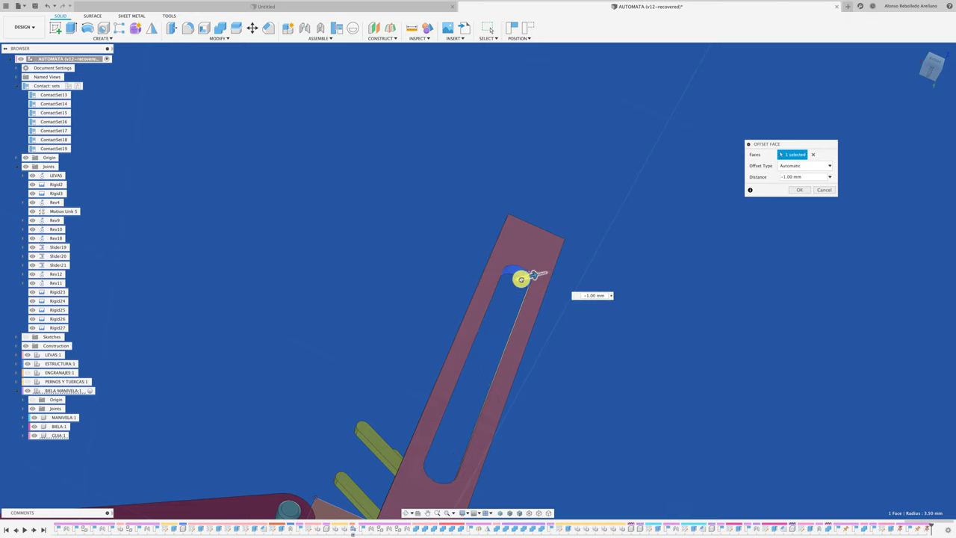
pyautogui.click(795, 191)
pyautogui.moveTo(766, 214)
pyautogui.keyDown('shift'); pyautogui.mouseDown(button='middle')
pyautogui.moveTo(680, 271)
pyautogui.moveTo(543, 319)
pyautogui.mouseUp(button='middle'); pyautogui.keyUp('shift')
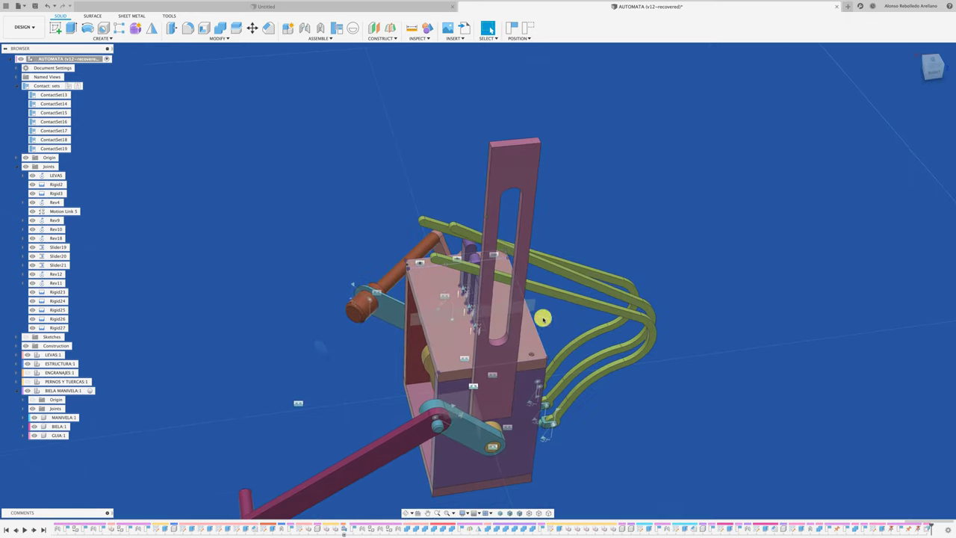
# Swing the pink crank bar, then run Animate Joint on the LEVAS joint.
pyautogui.moveTo(543, 319)
pyautogui.mouseDown()
pyautogui.moveTo(437, 403)
pyautogui.moveTo(394, 399)
pyautogui.moveTo(572, 277)
pyautogui.moveTo(479, 301)
pyautogui.moveTo(395, 197)
pyautogui.moveTo(373, 328)
pyautogui.moveTo(402, 273)
pyautogui.moveTo(455, 213)
pyautogui.moveTo(552, 195)
pyautogui.moveTo(437, 323)
pyautogui.moveTo(477, 355)
pyautogui.mouseUp()
pyautogui.rightClick(480, 354)
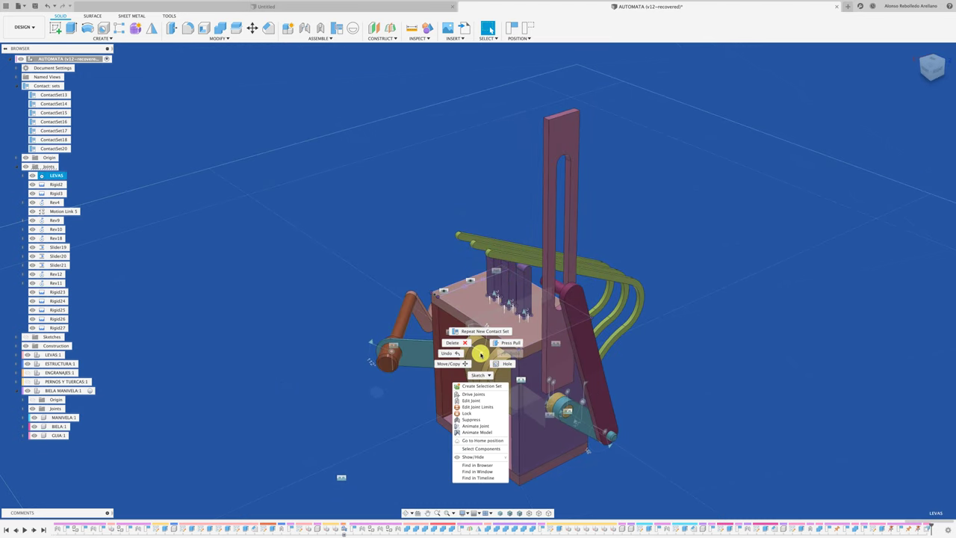
pyautogui.click(481, 433)
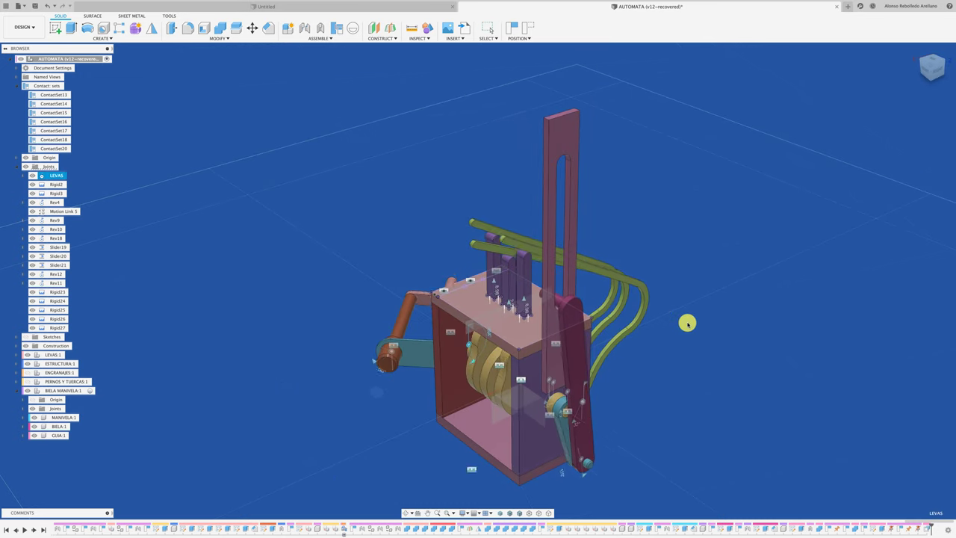